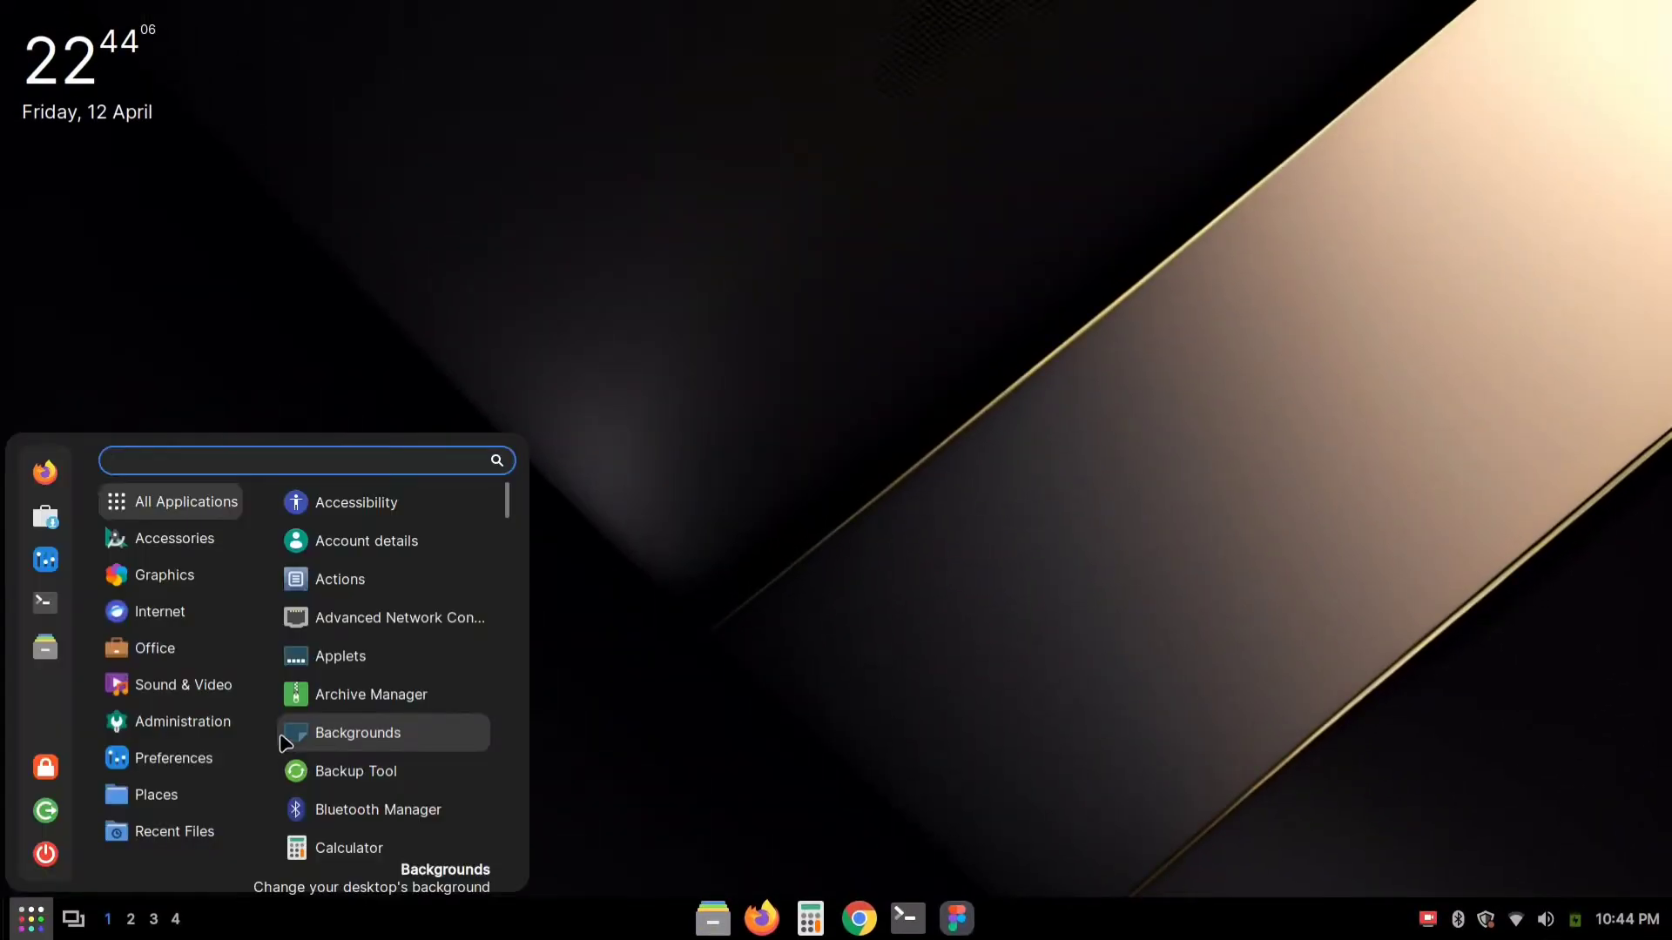
# - Launch Software Manager from the menu via 'sof' and shift its window left
pyautogui.write('sof')
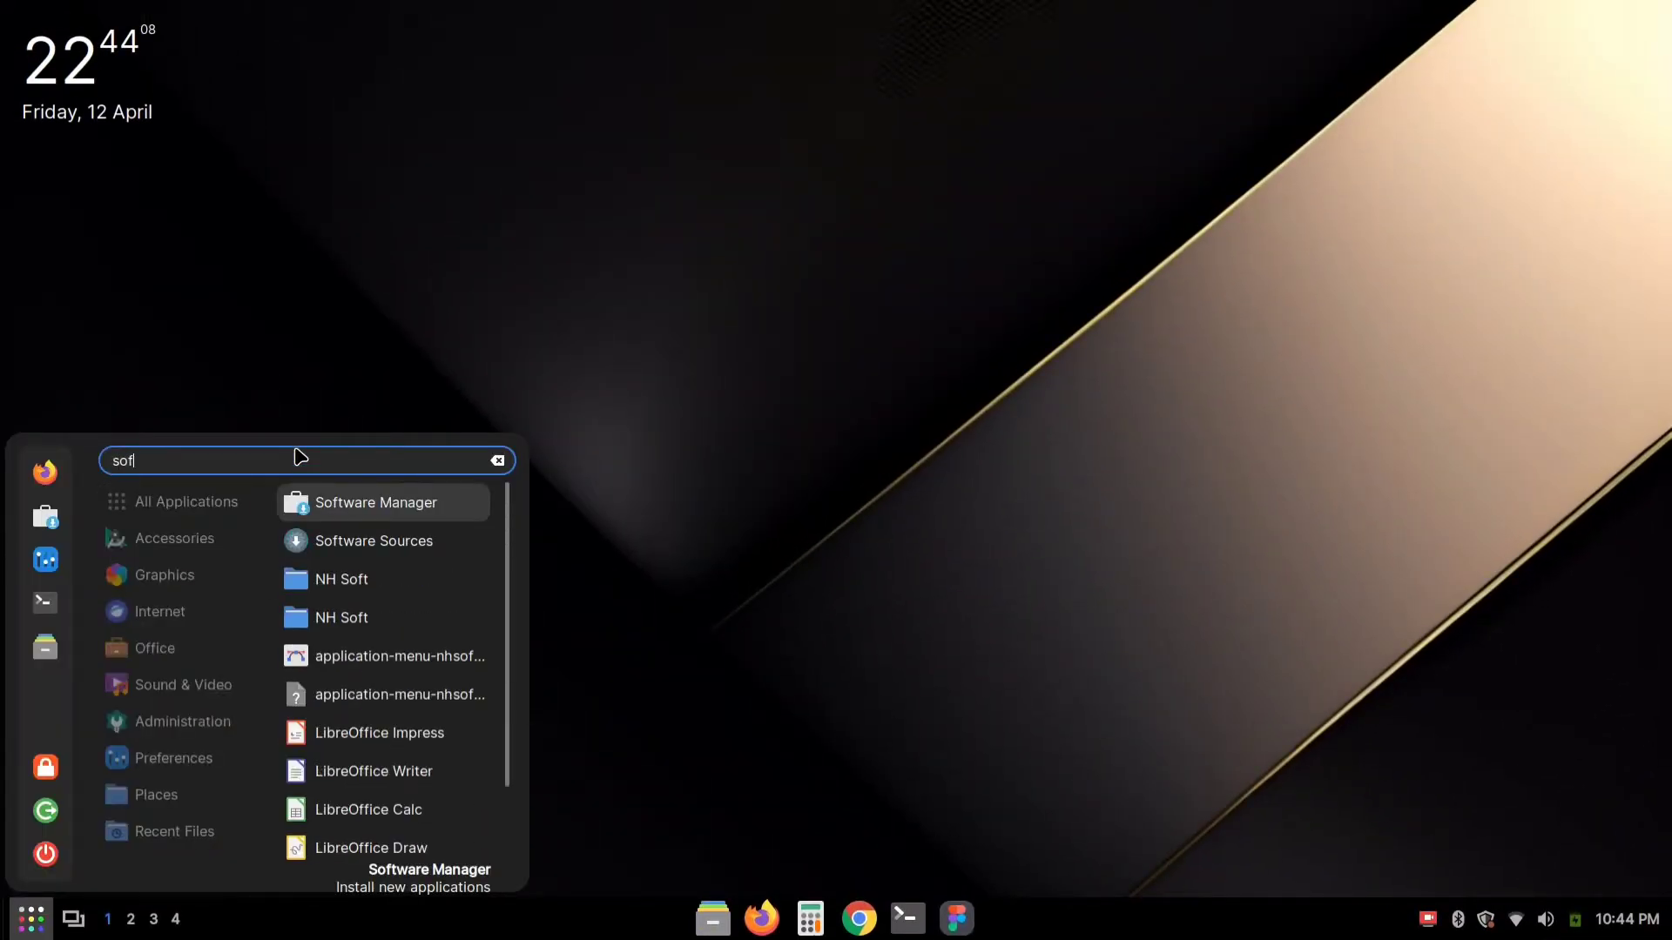
pyautogui.click(367, 504)
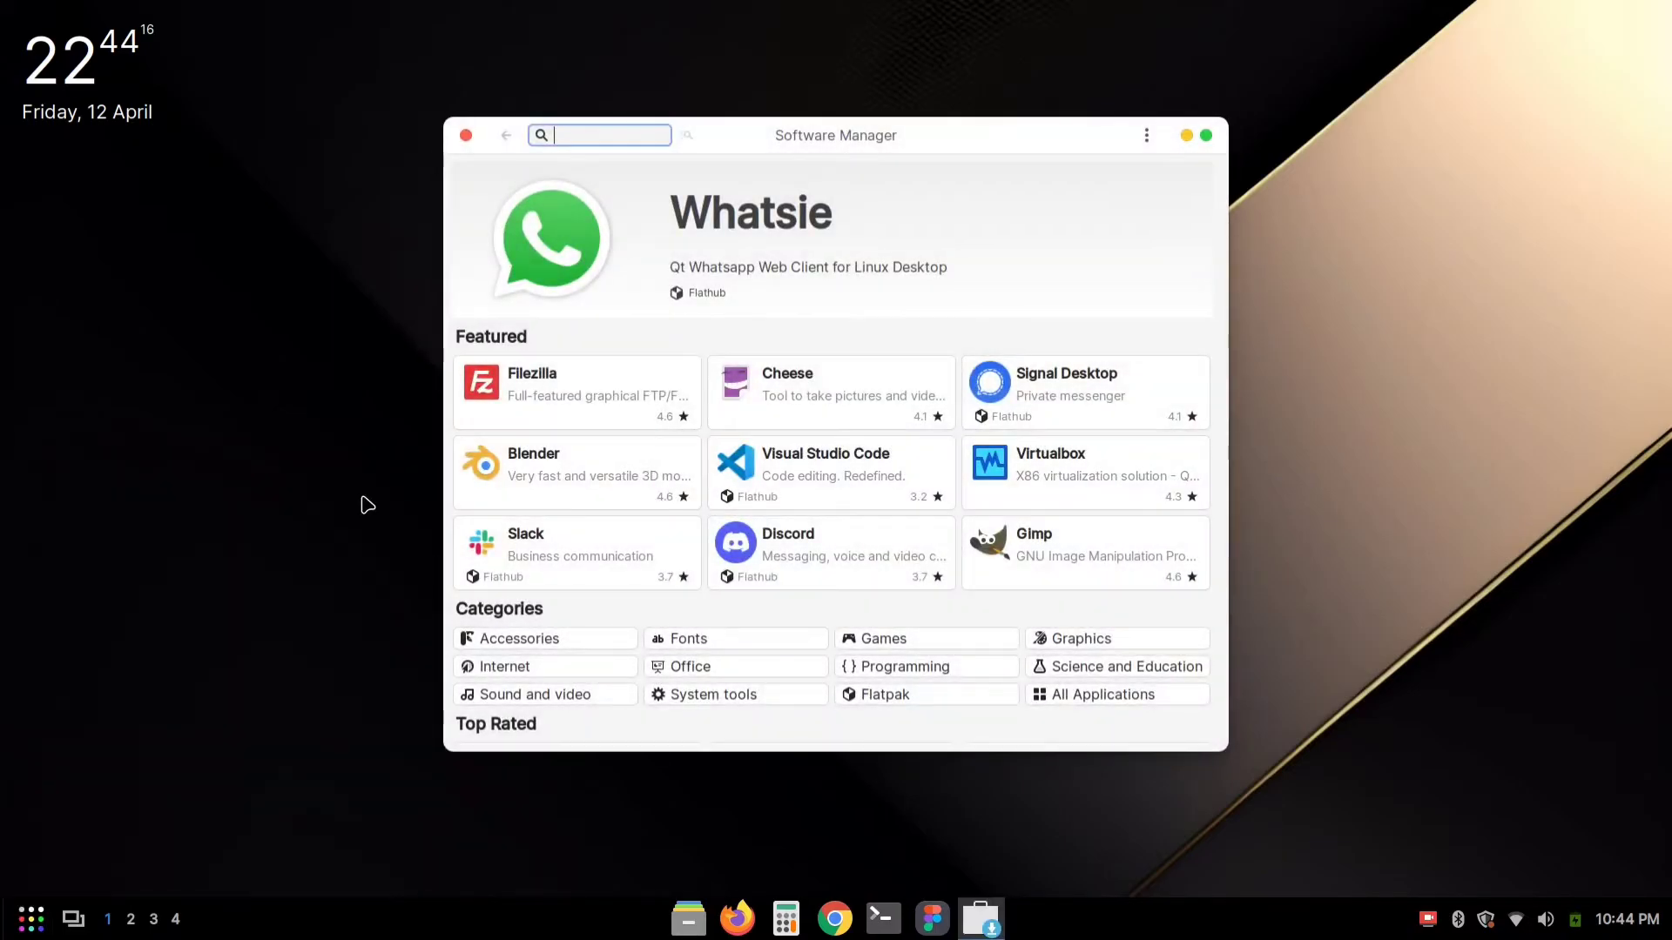
pyautogui.moveTo(709, 142); pyautogui.dragTo(614, 145)
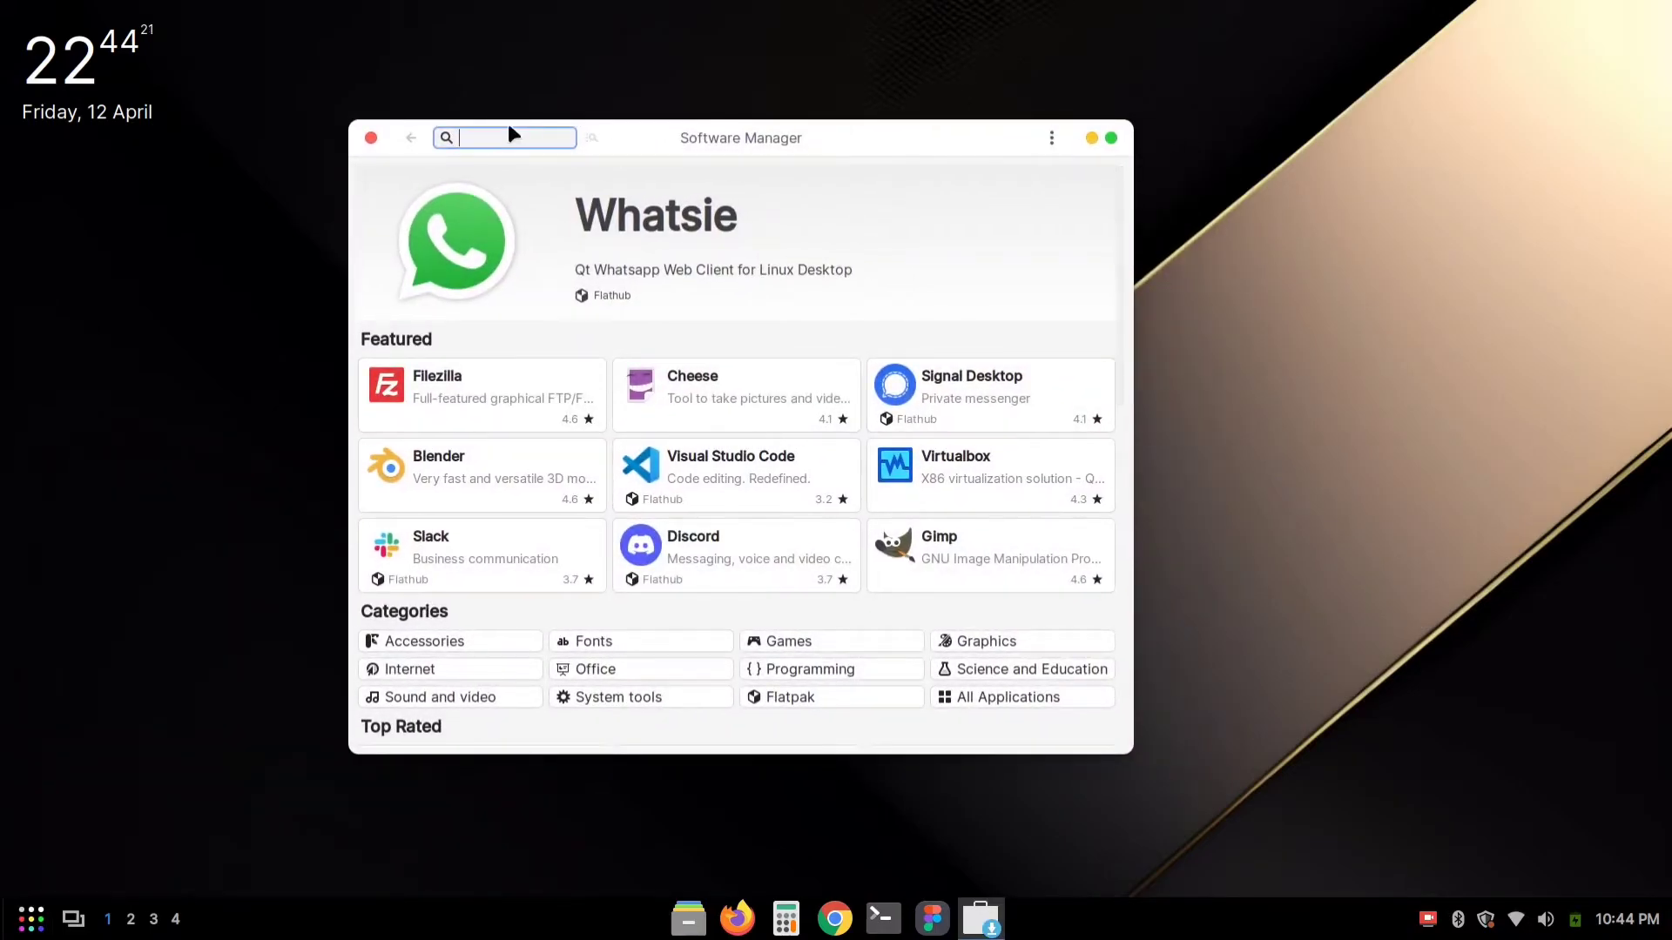
# - Search 'kde co' and install Kdeconnect, authenticating with the account password
pyautogui.write('kde co')
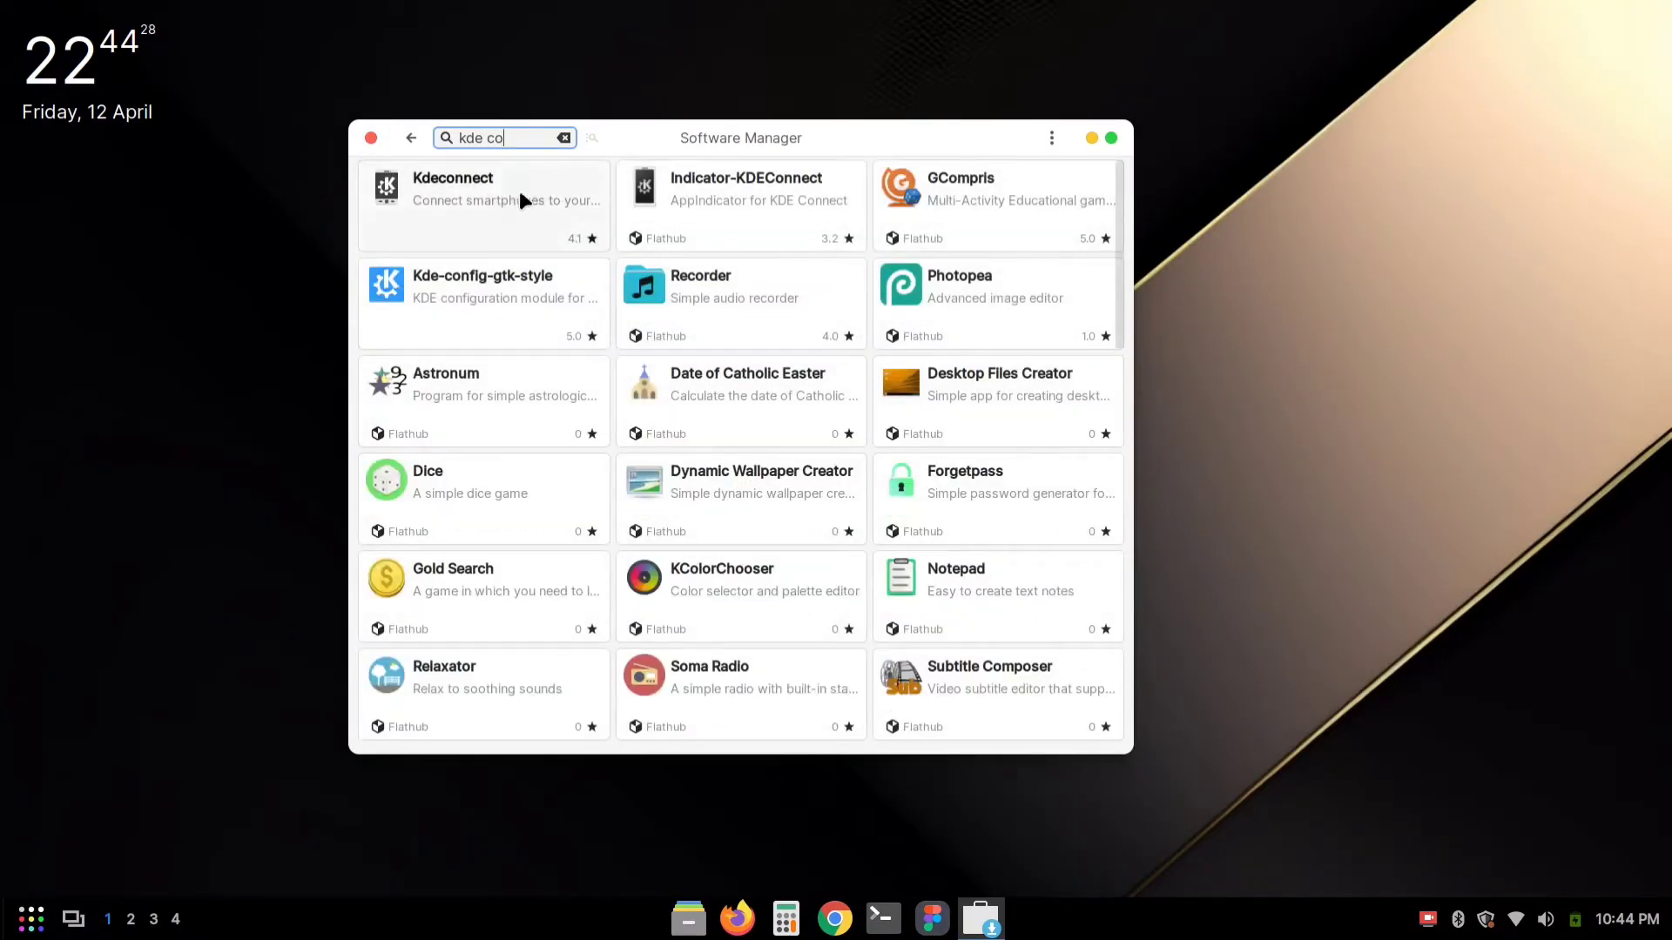
pyautogui.click(468, 180)
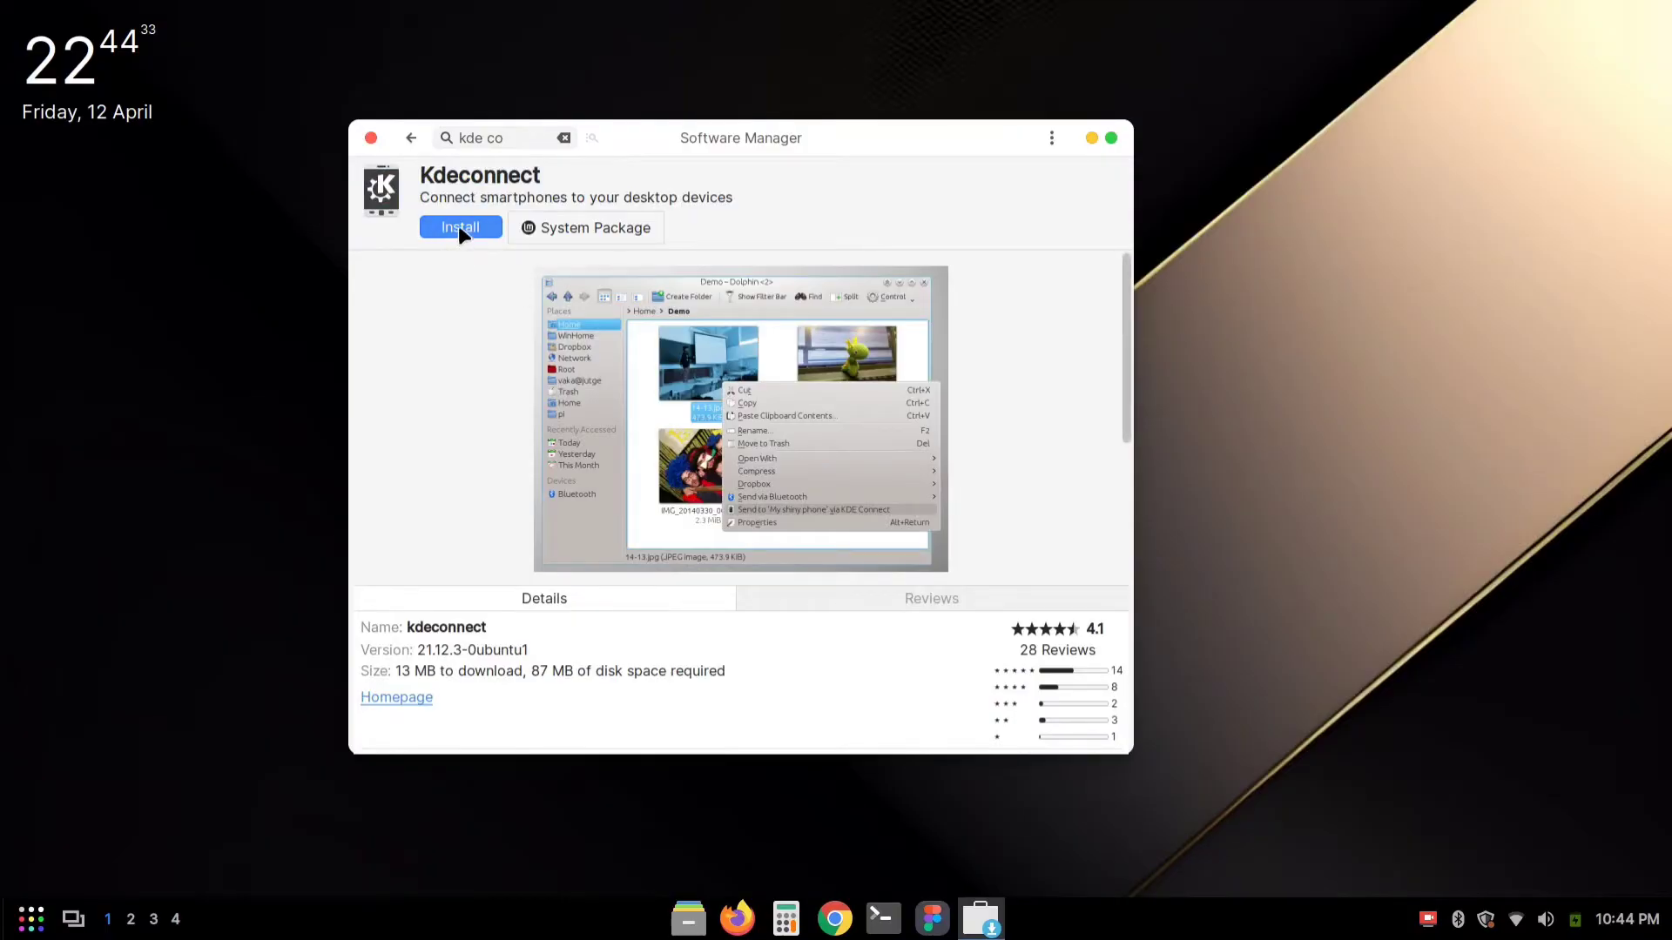
pyautogui.click(458, 224)
pyautogui.click(904, 627)
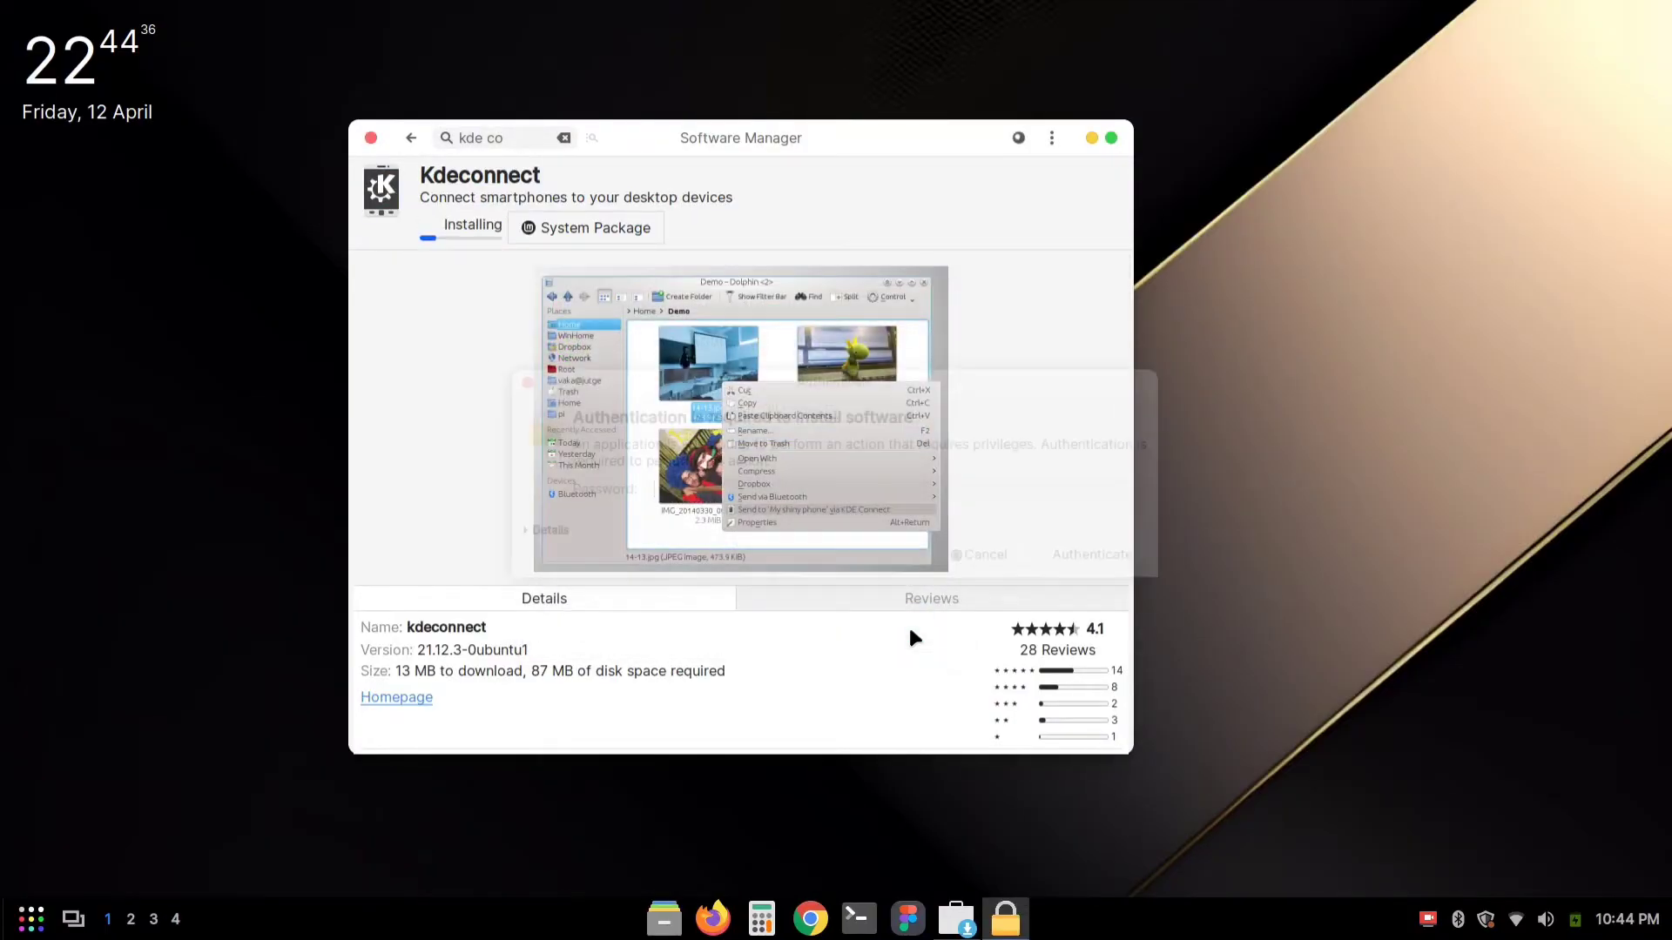
pyautogui.write('••••••••••••••••••')
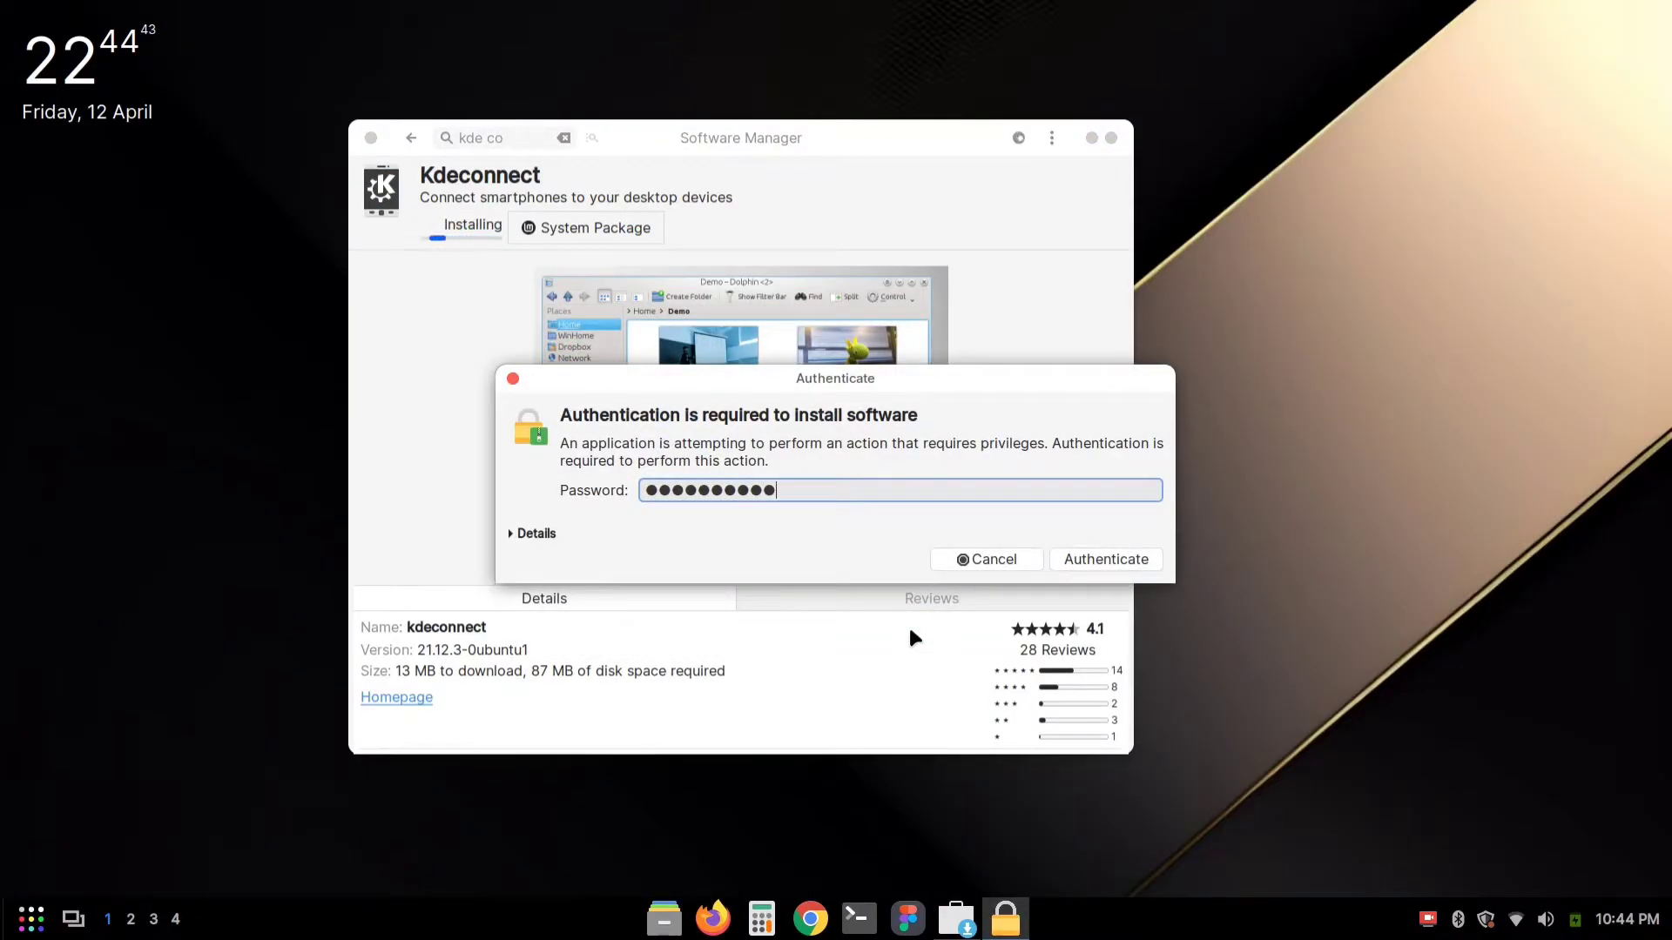
pyautogui.press('Return')
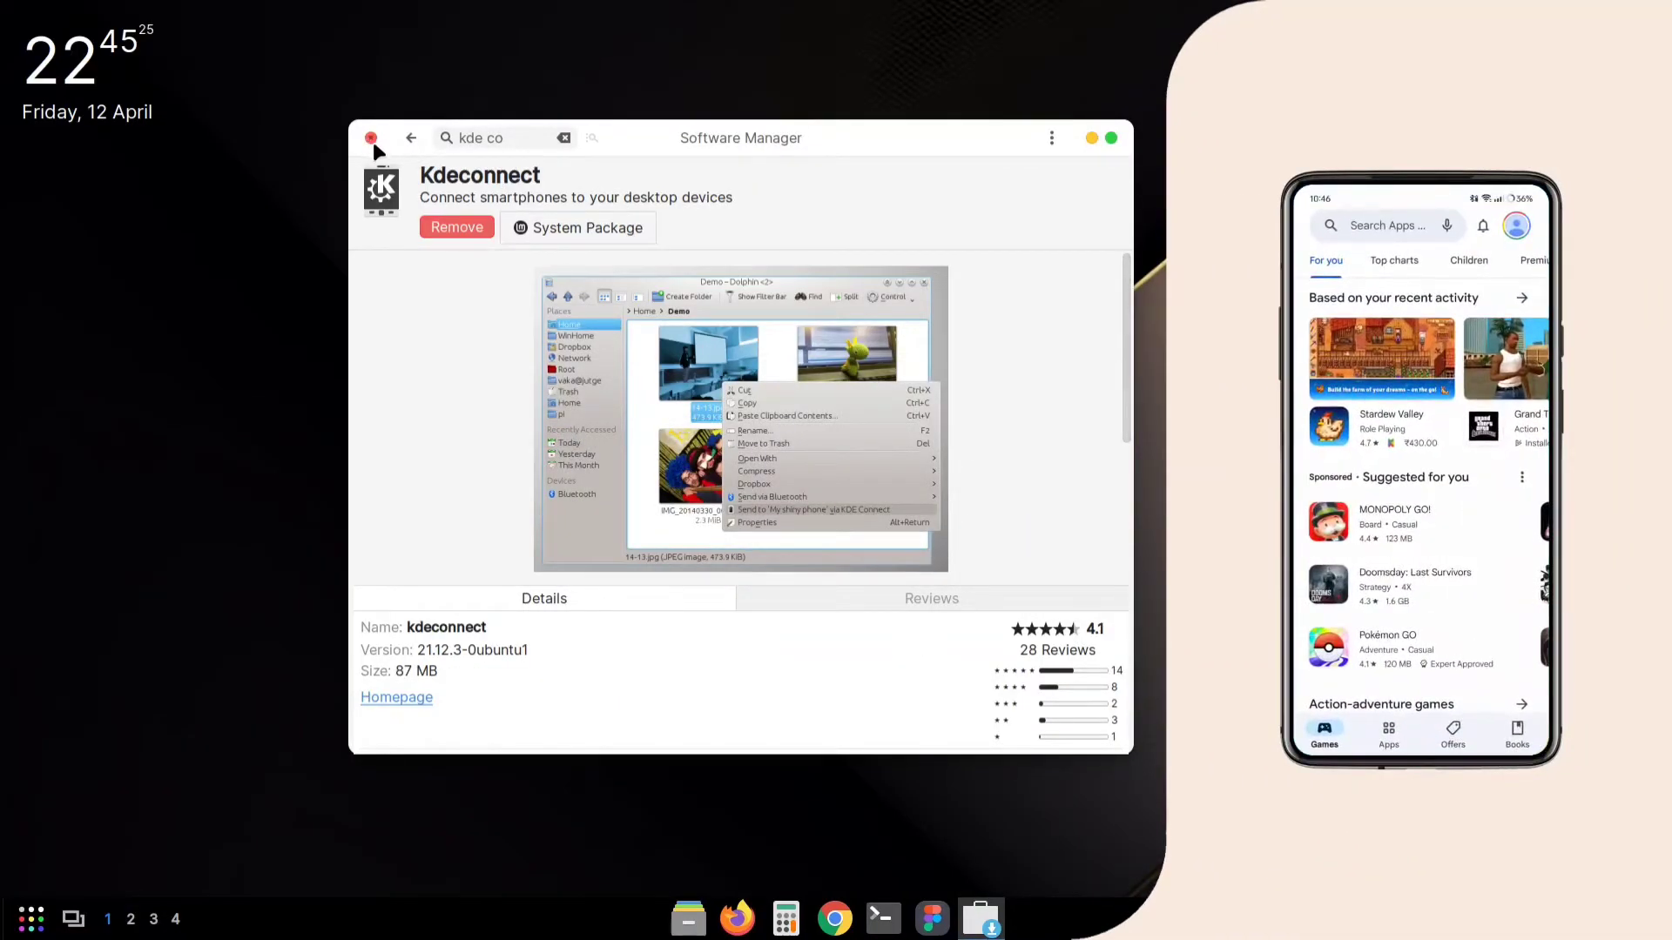
# - Close Software Manager, launch KDE Connect by searching 'kde', and move its window right
pyautogui.click(370, 138)
pyautogui.press('super')
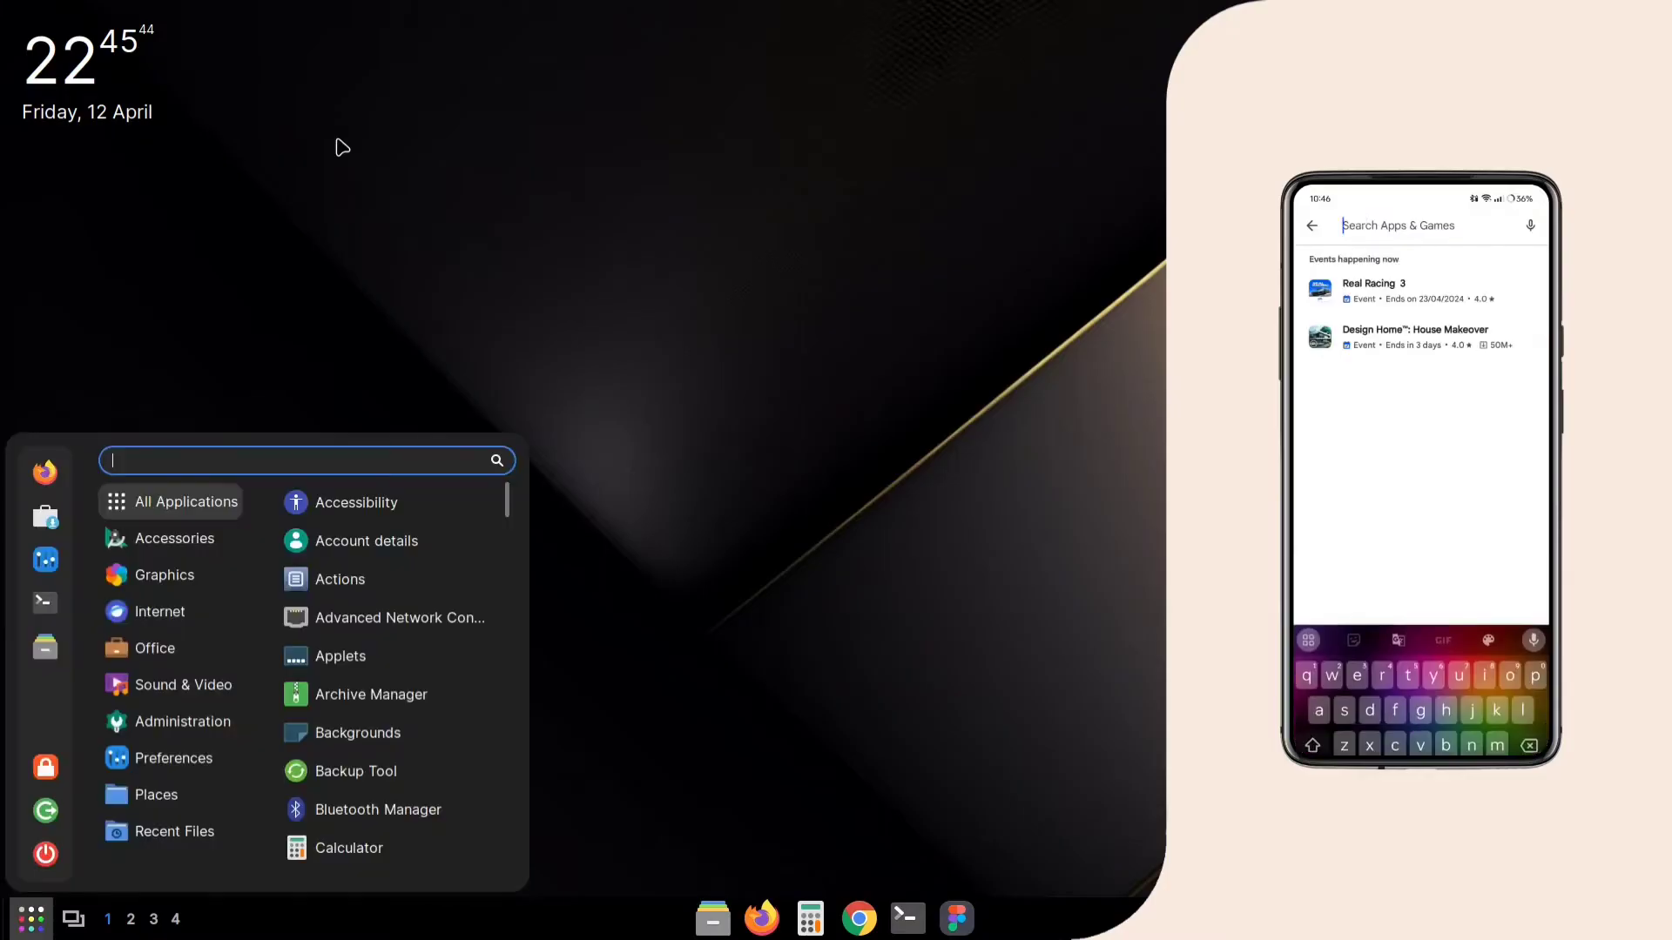
pyautogui.write('kde')
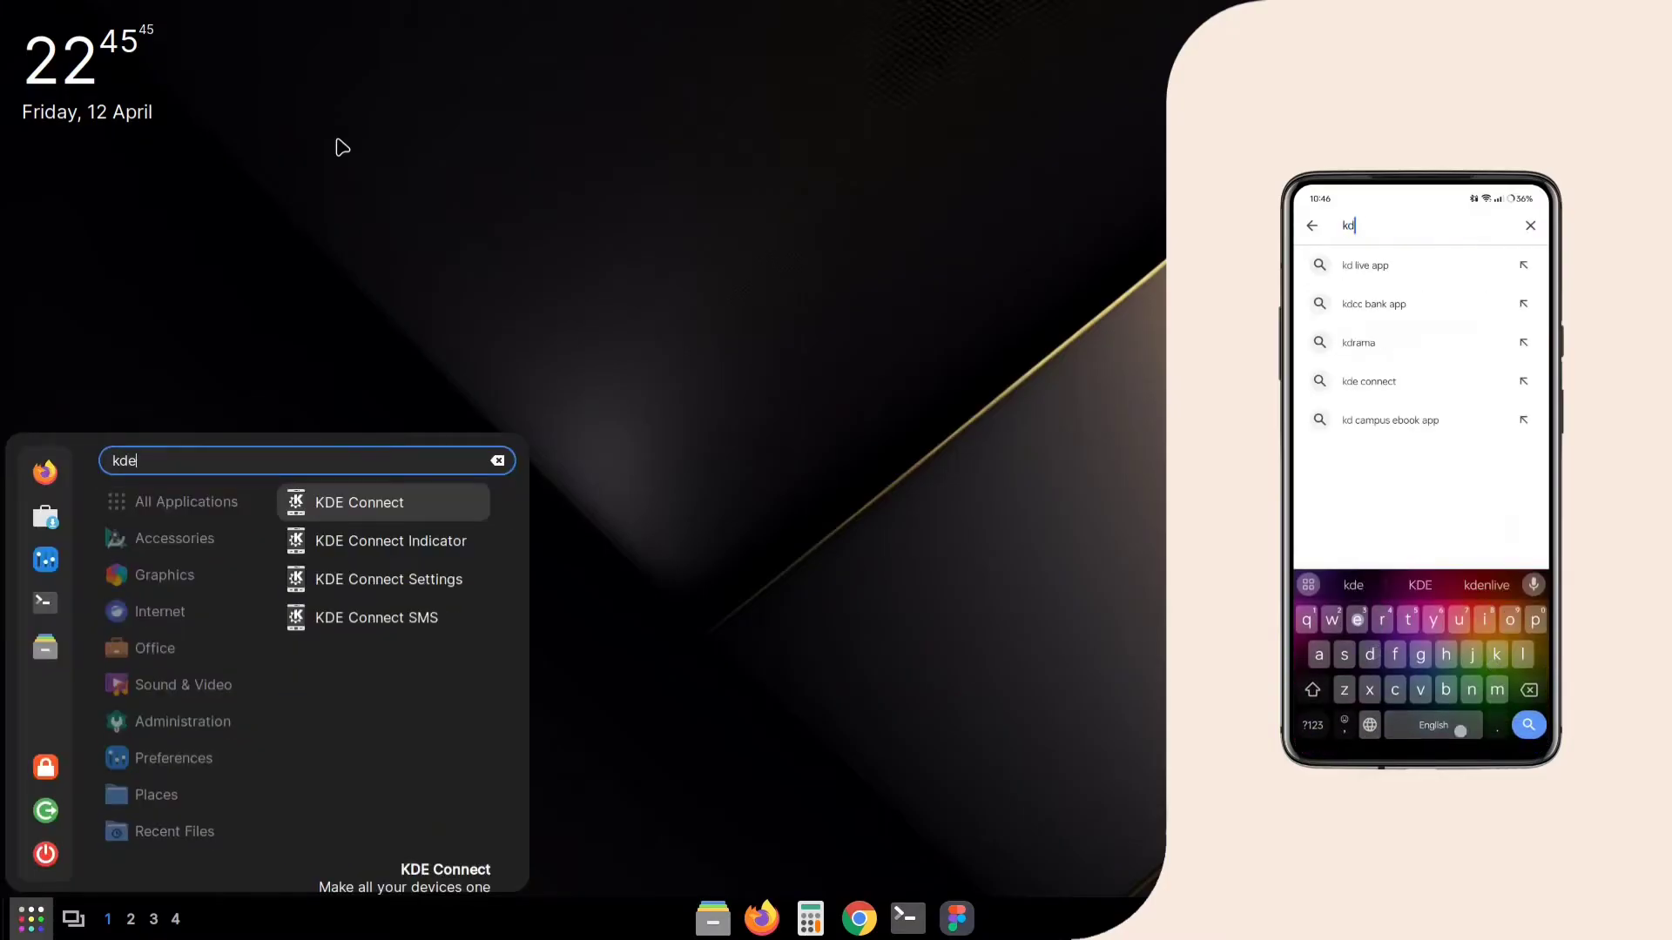
pyautogui.click(400, 505)
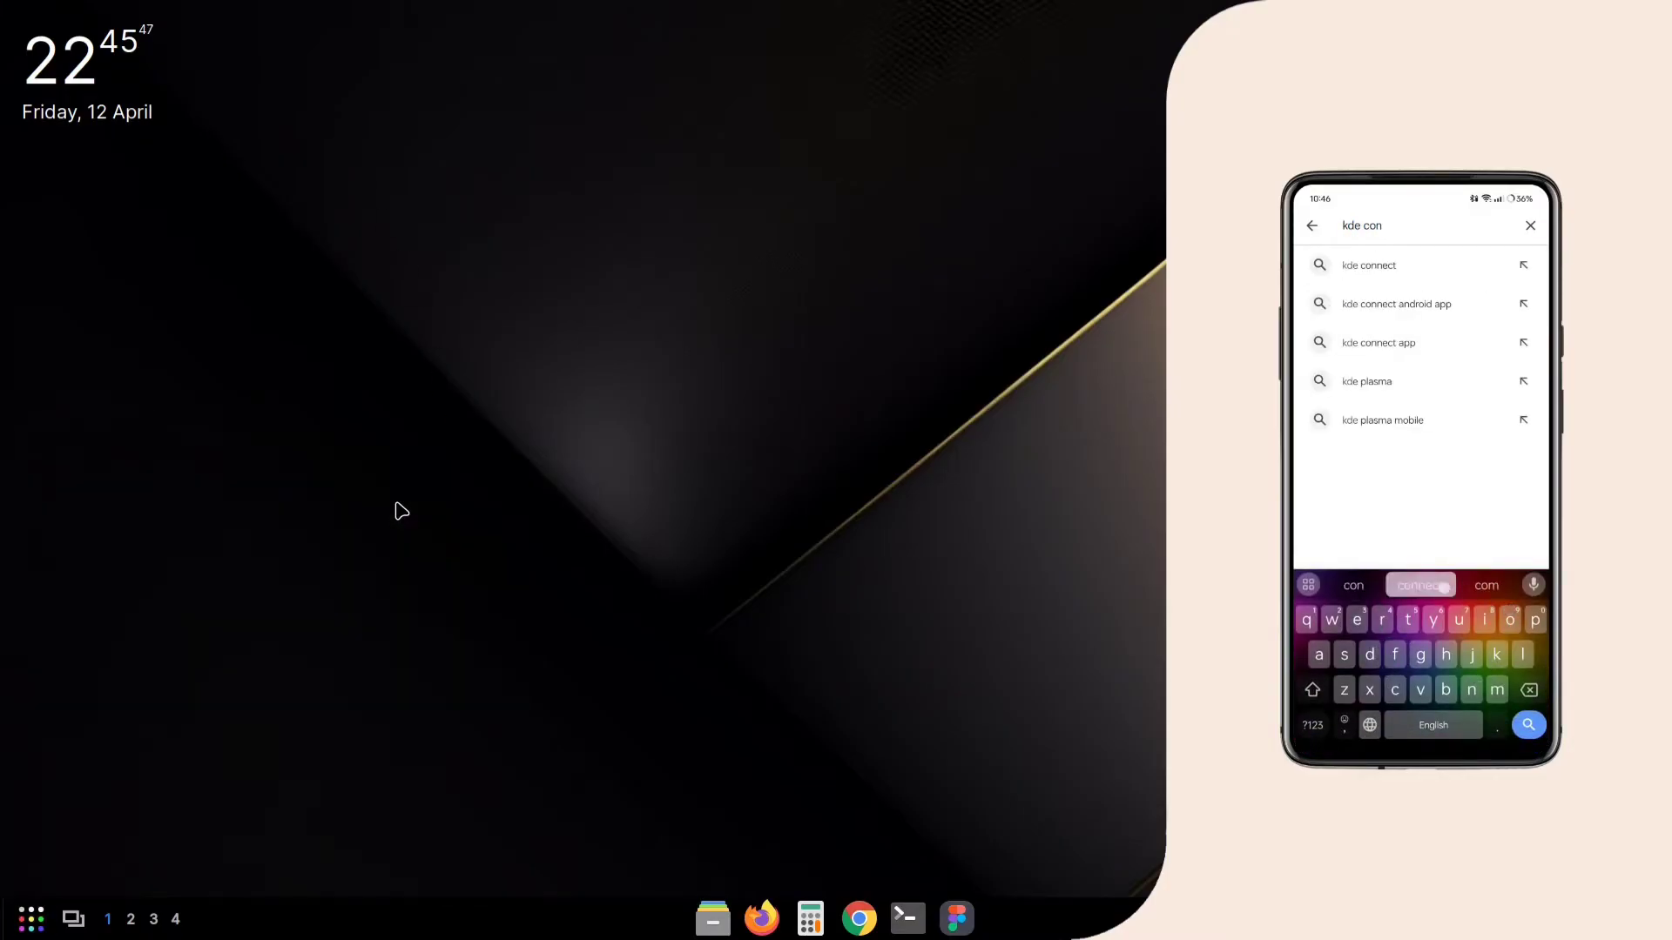
pyautogui.moveTo(342, 158); pyautogui.dragTo(525, 160)
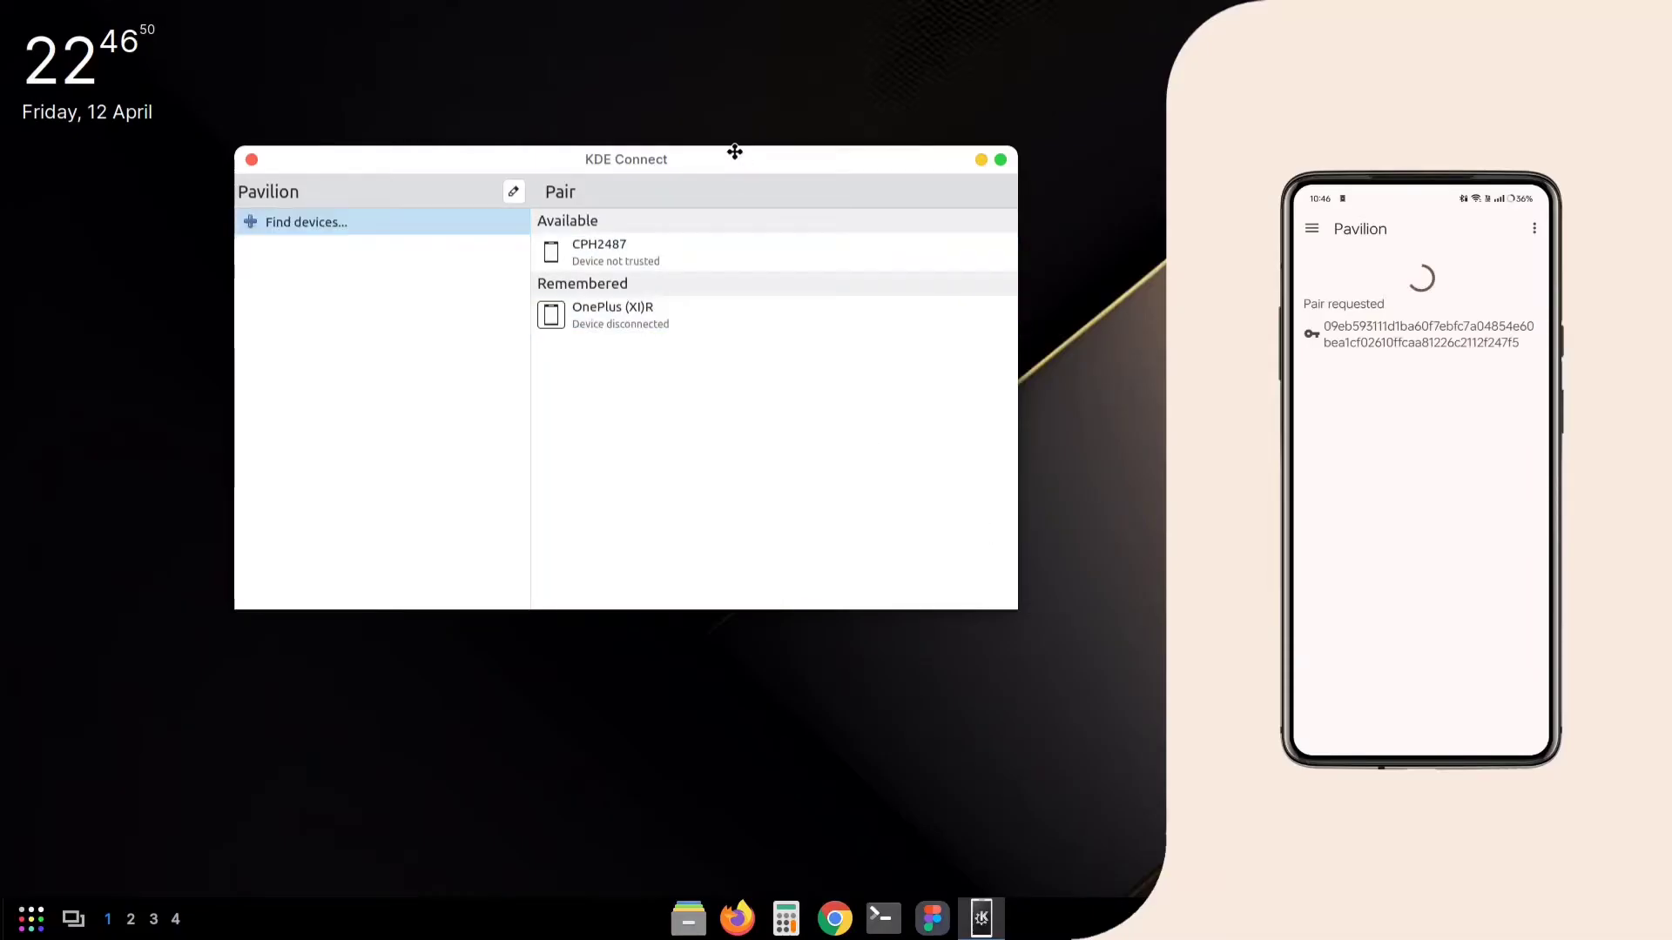
# - Accept the pairing request from CPH2487 so it becomes trusted
pyautogui.moveTo(735, 155); pyautogui.dragTo(719, 167)
pyautogui.click(713, 261)
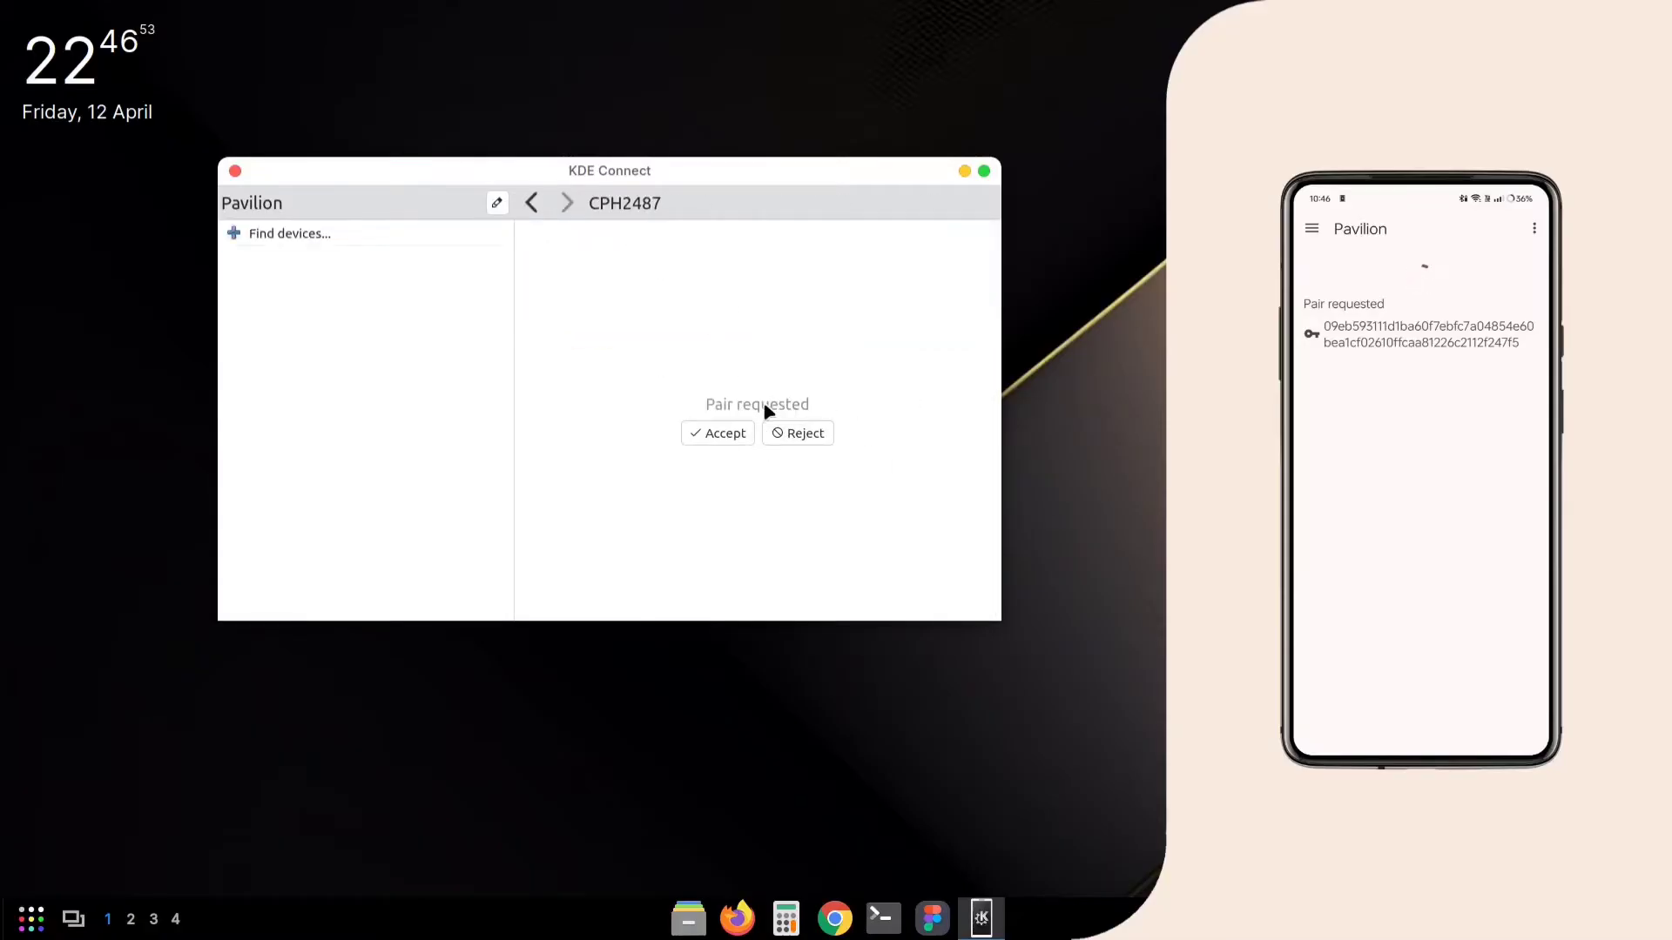
pyautogui.click(720, 446)
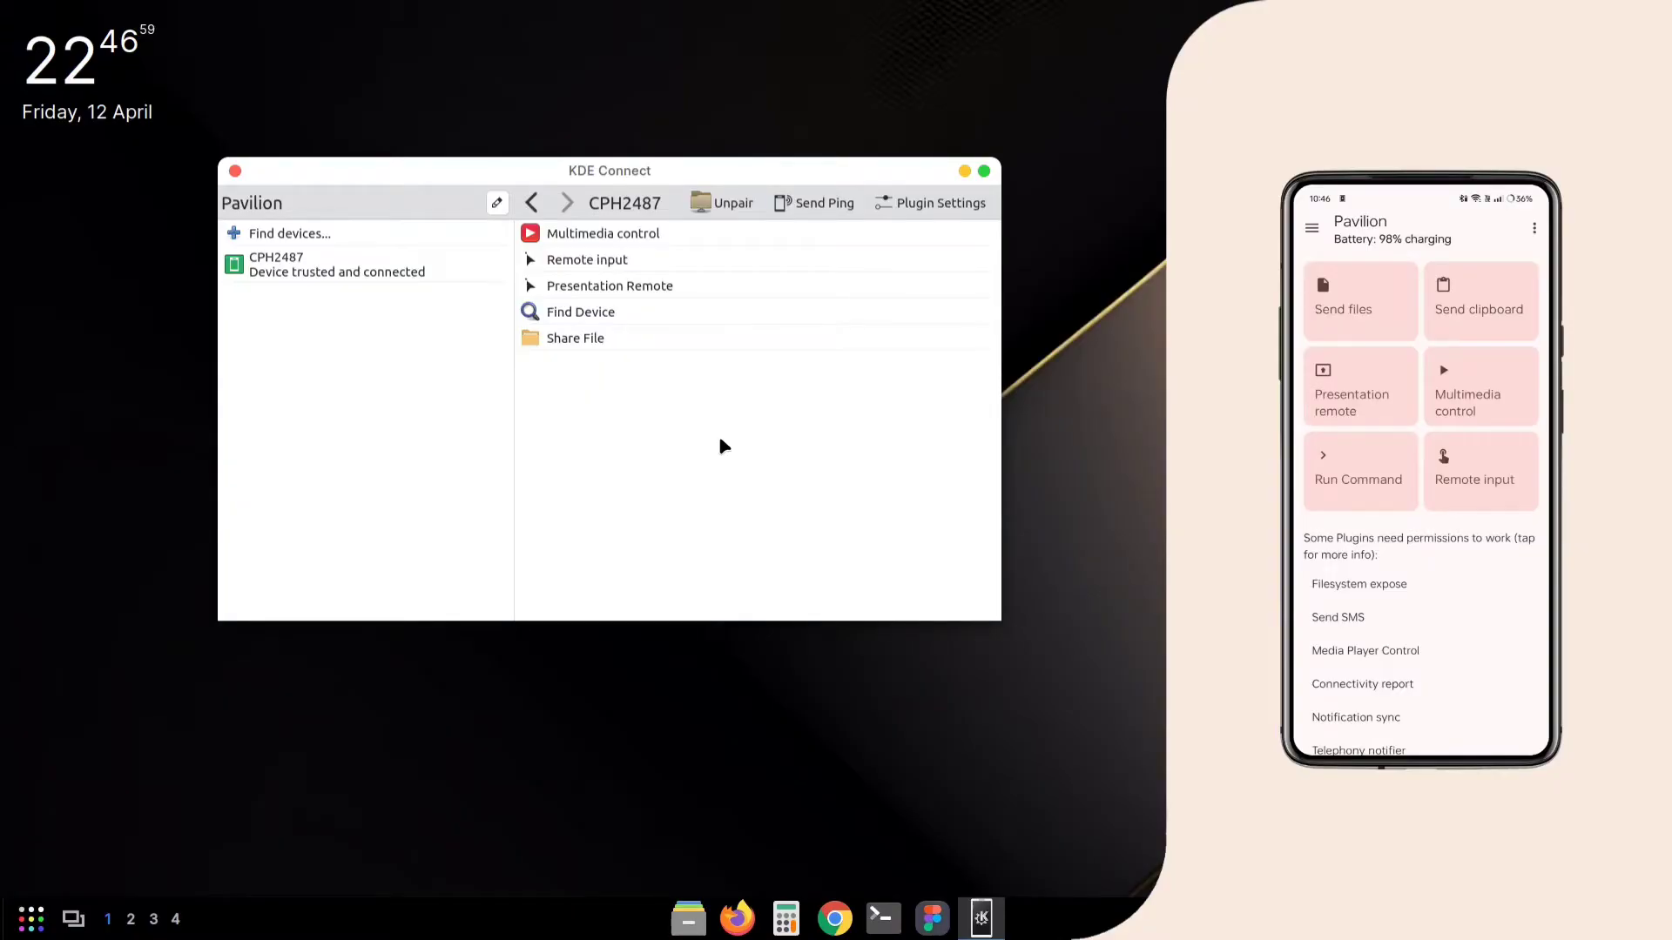
pyautogui.moveTo(556, 172); pyautogui.dragTo(612, 178)
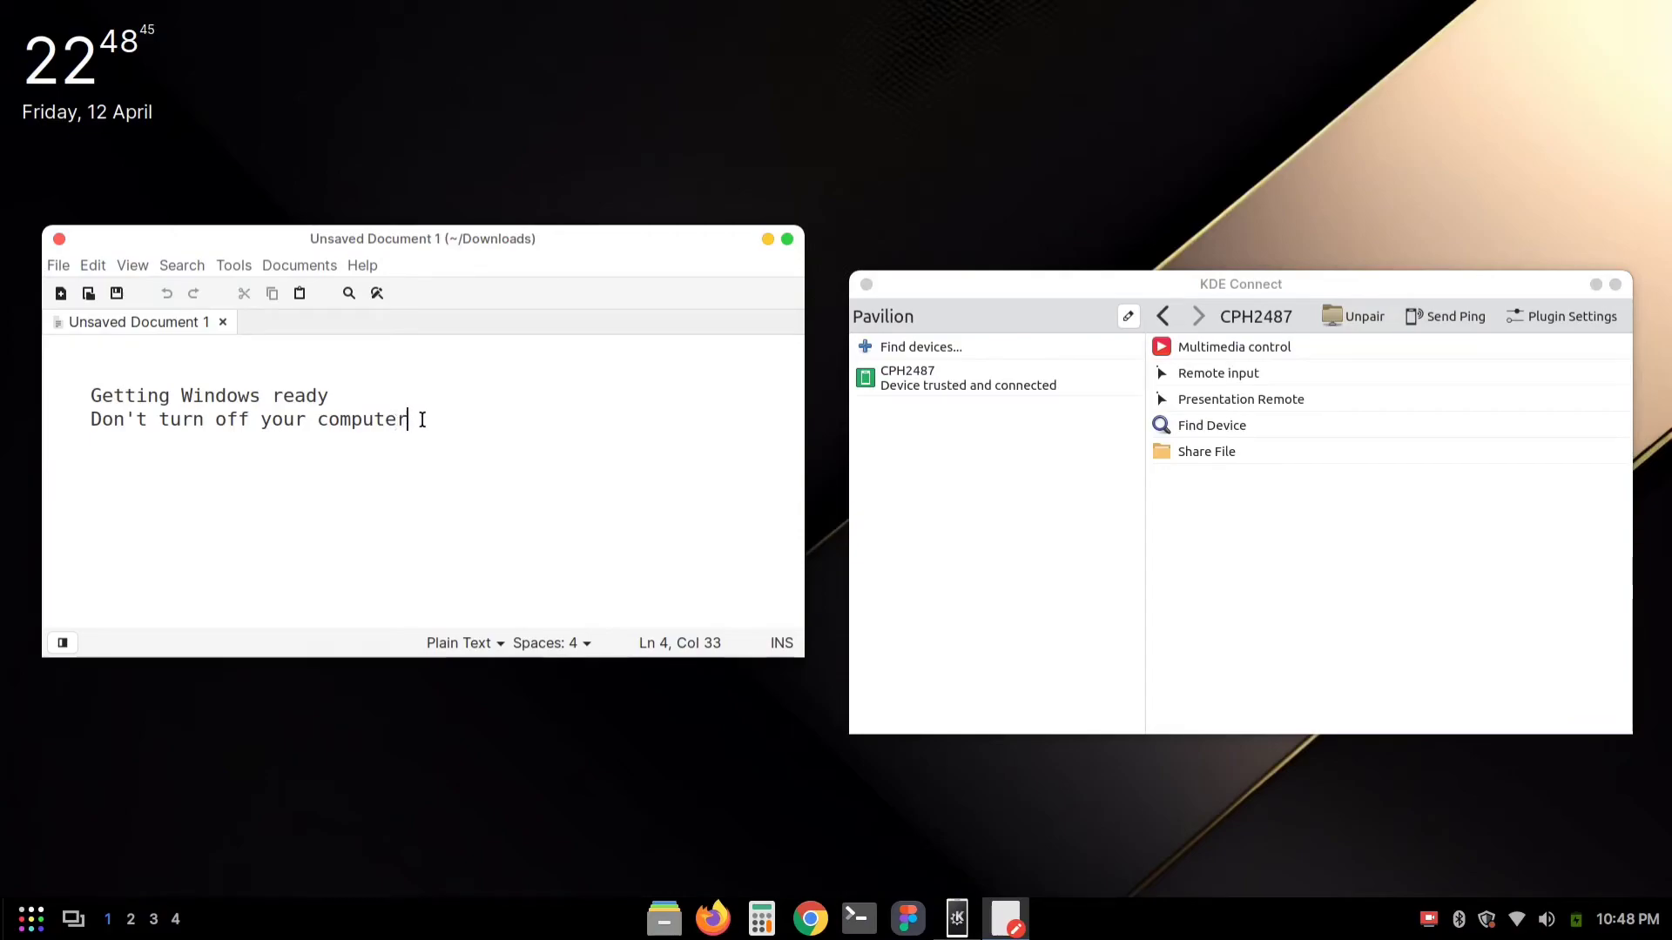
# - Copy the two 'Getting Windows ready' lines to the clipboard
pyautogui.moveTo(409, 419); pyautogui.dragTo(92, 395)
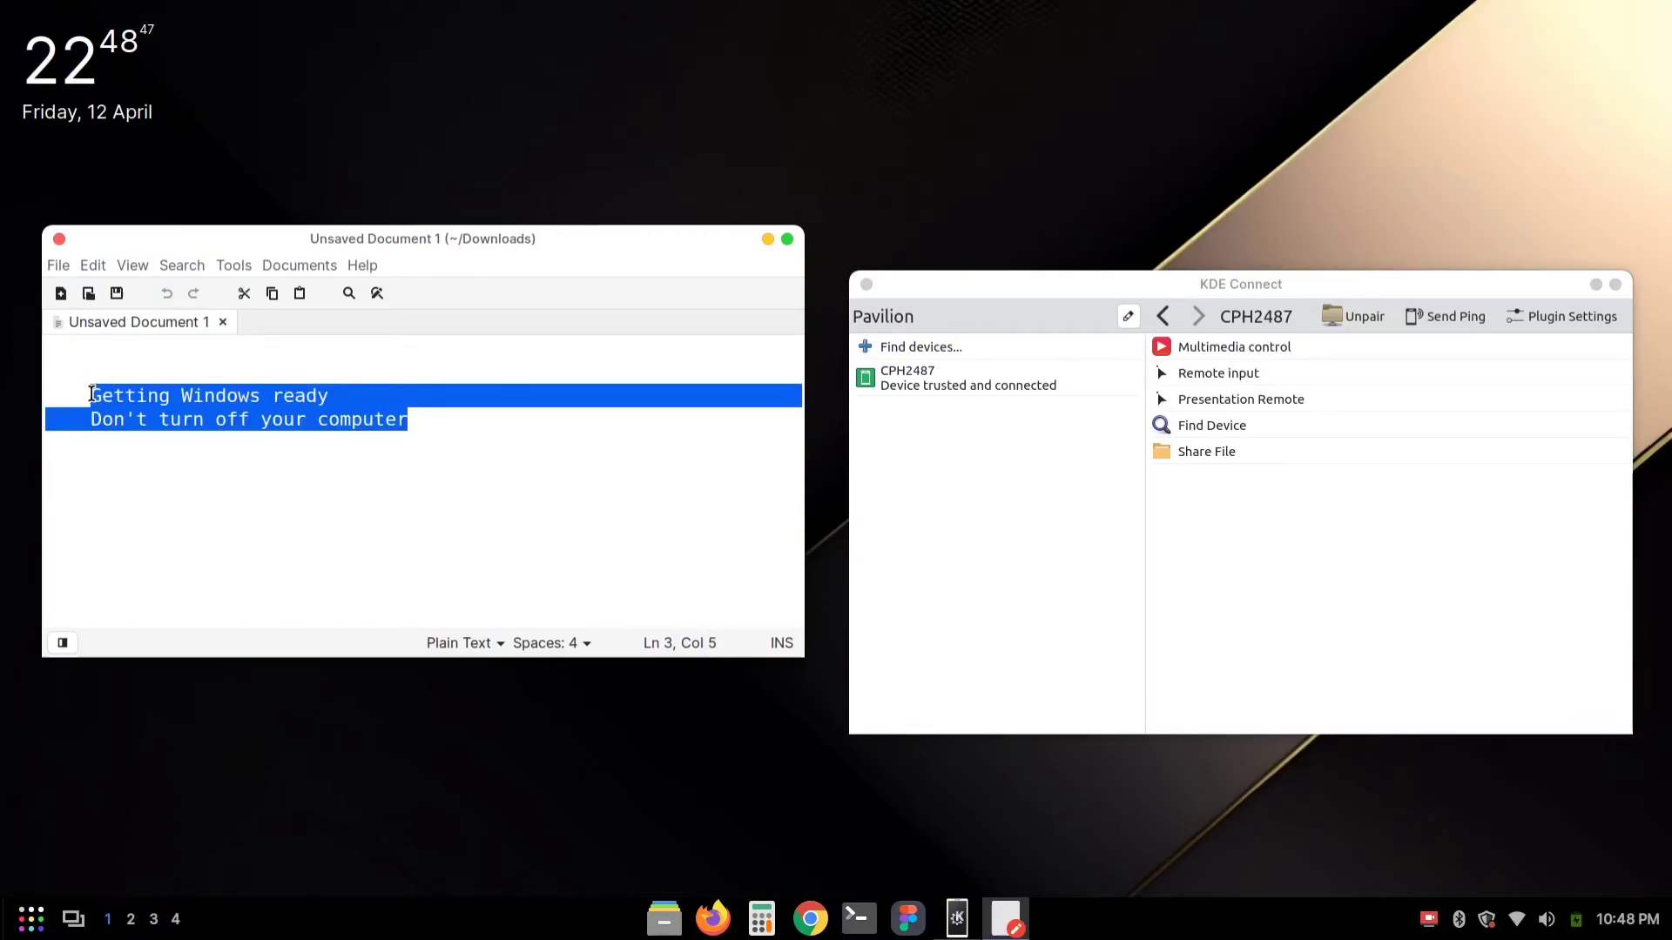
pyautogui.rightClick(216, 405)
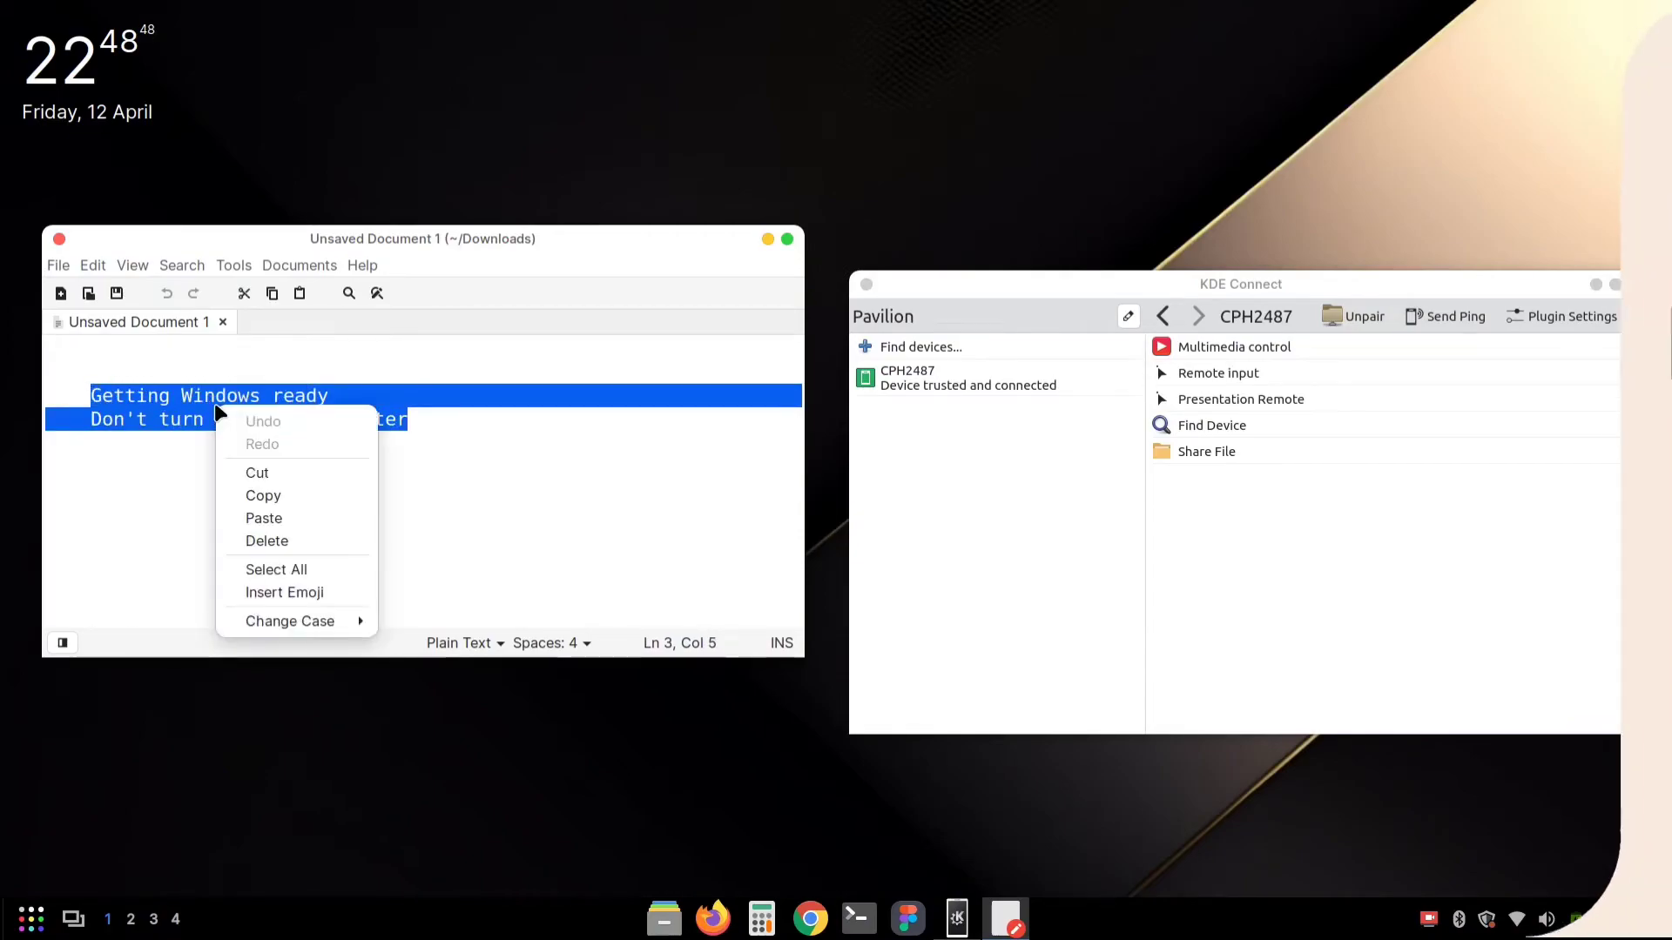
pyautogui.click(283, 498)
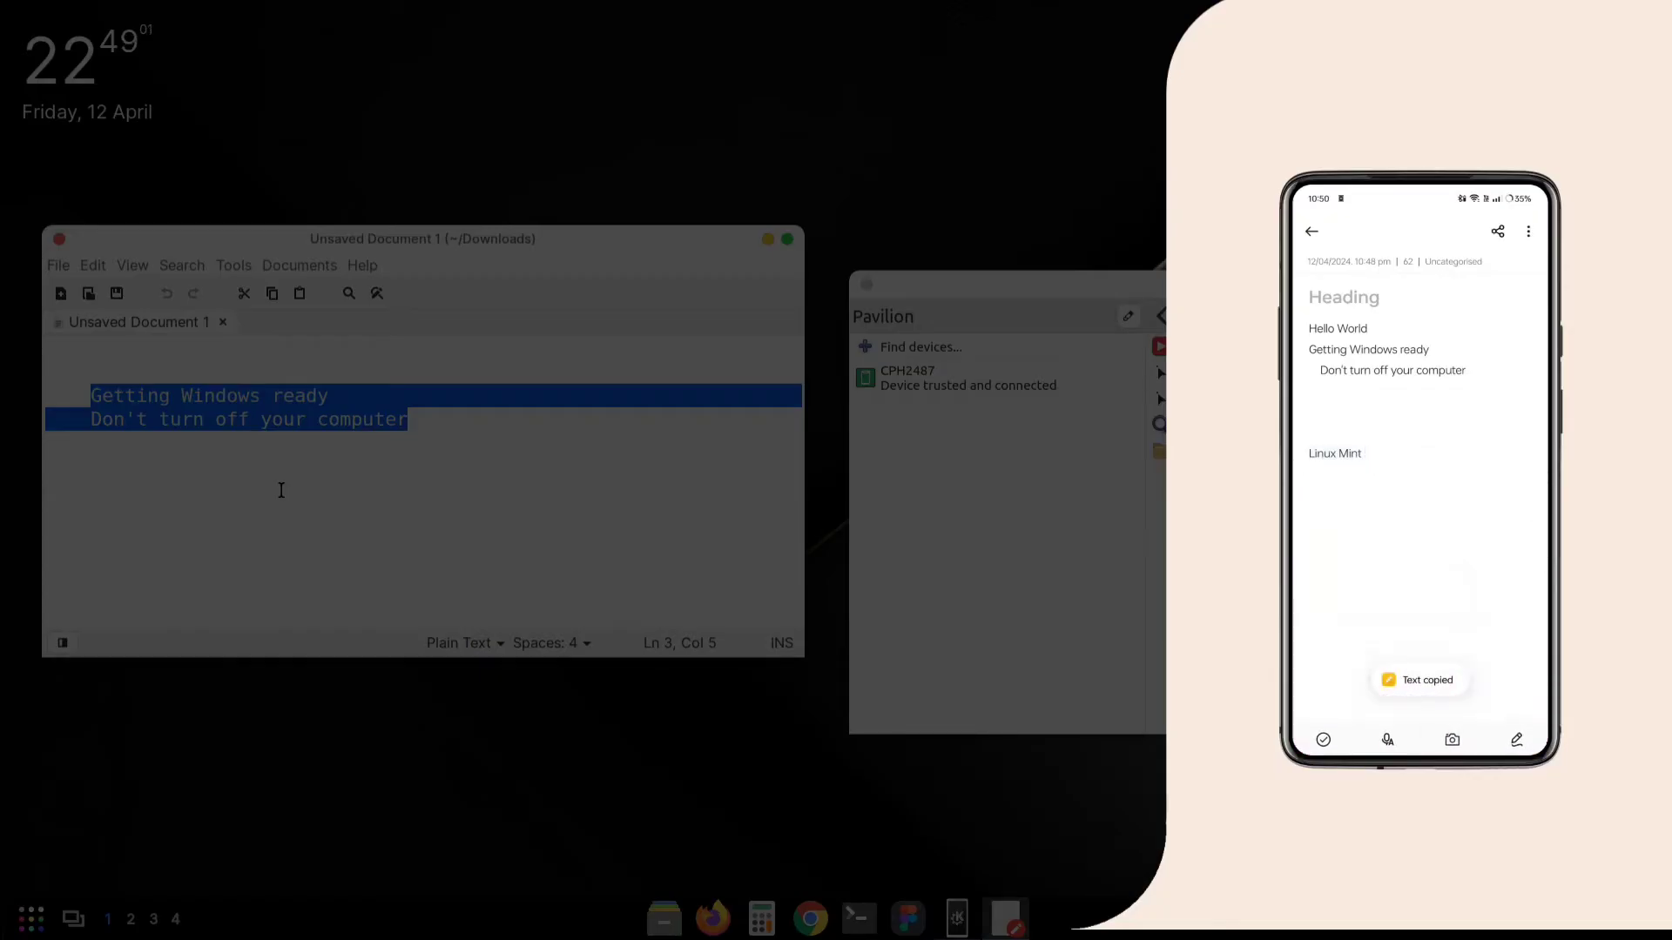
# - Type 'Linux Mint' on line 8 below the text and select it
pyautogui.click(433, 443)
pyautogui.press('Return')
pyautogui.press('Return')
pyautogui.press('Return')
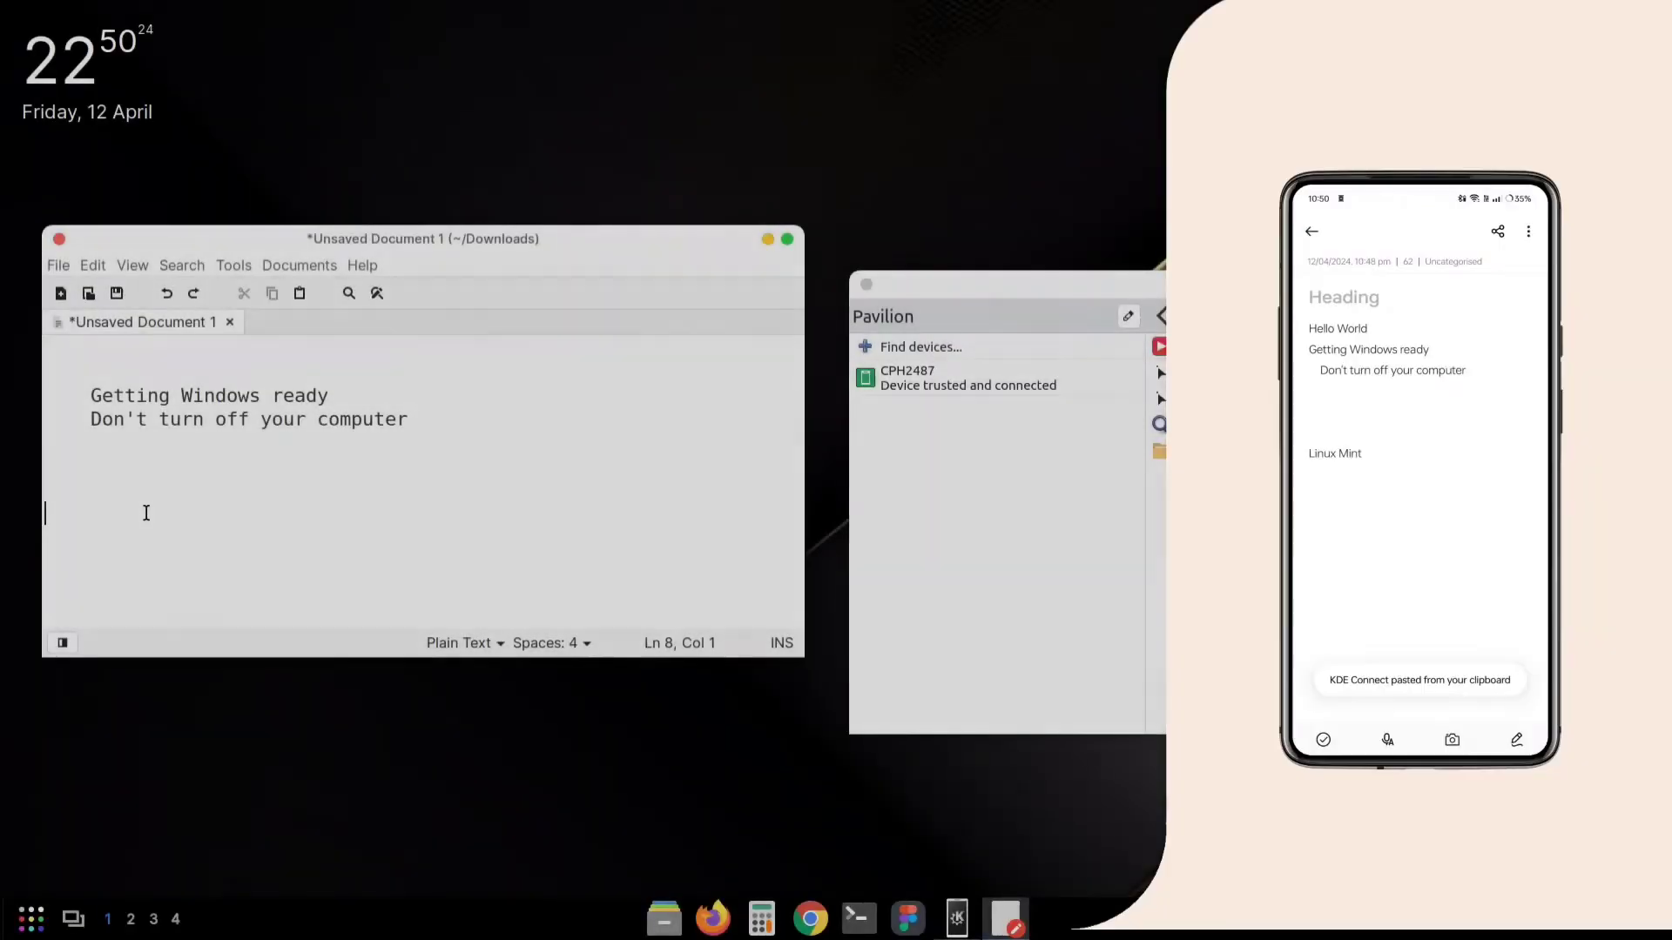
pyautogui.write('Linux Mint')
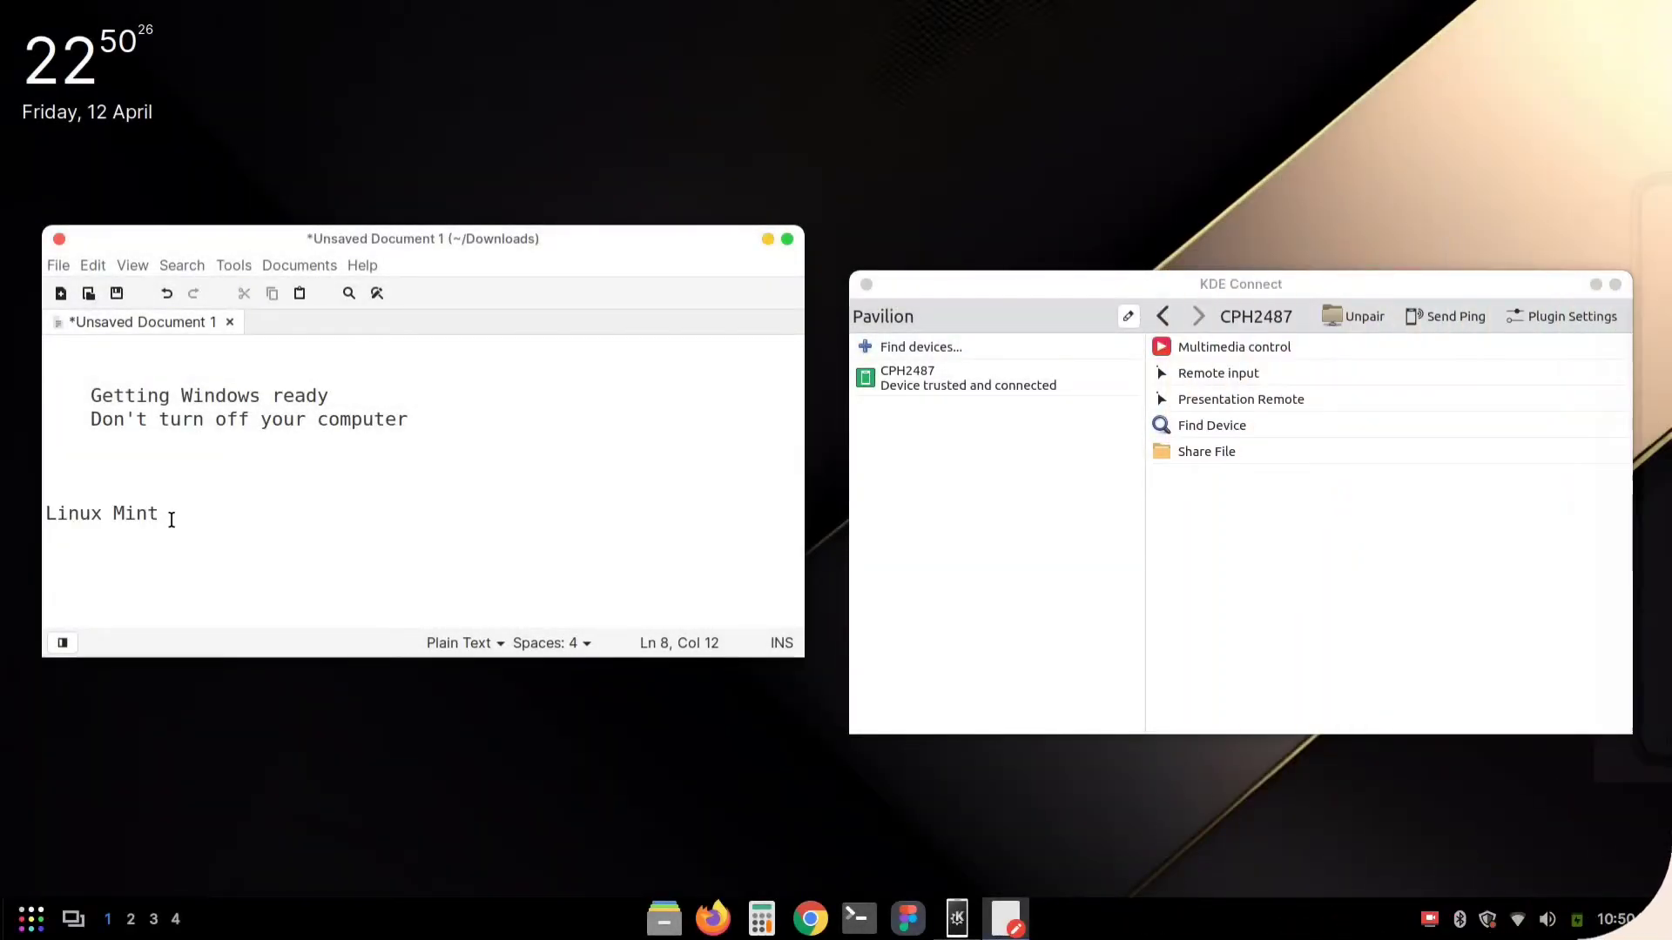
pyautogui.moveTo(171, 520); pyautogui.dragTo(44, 515)
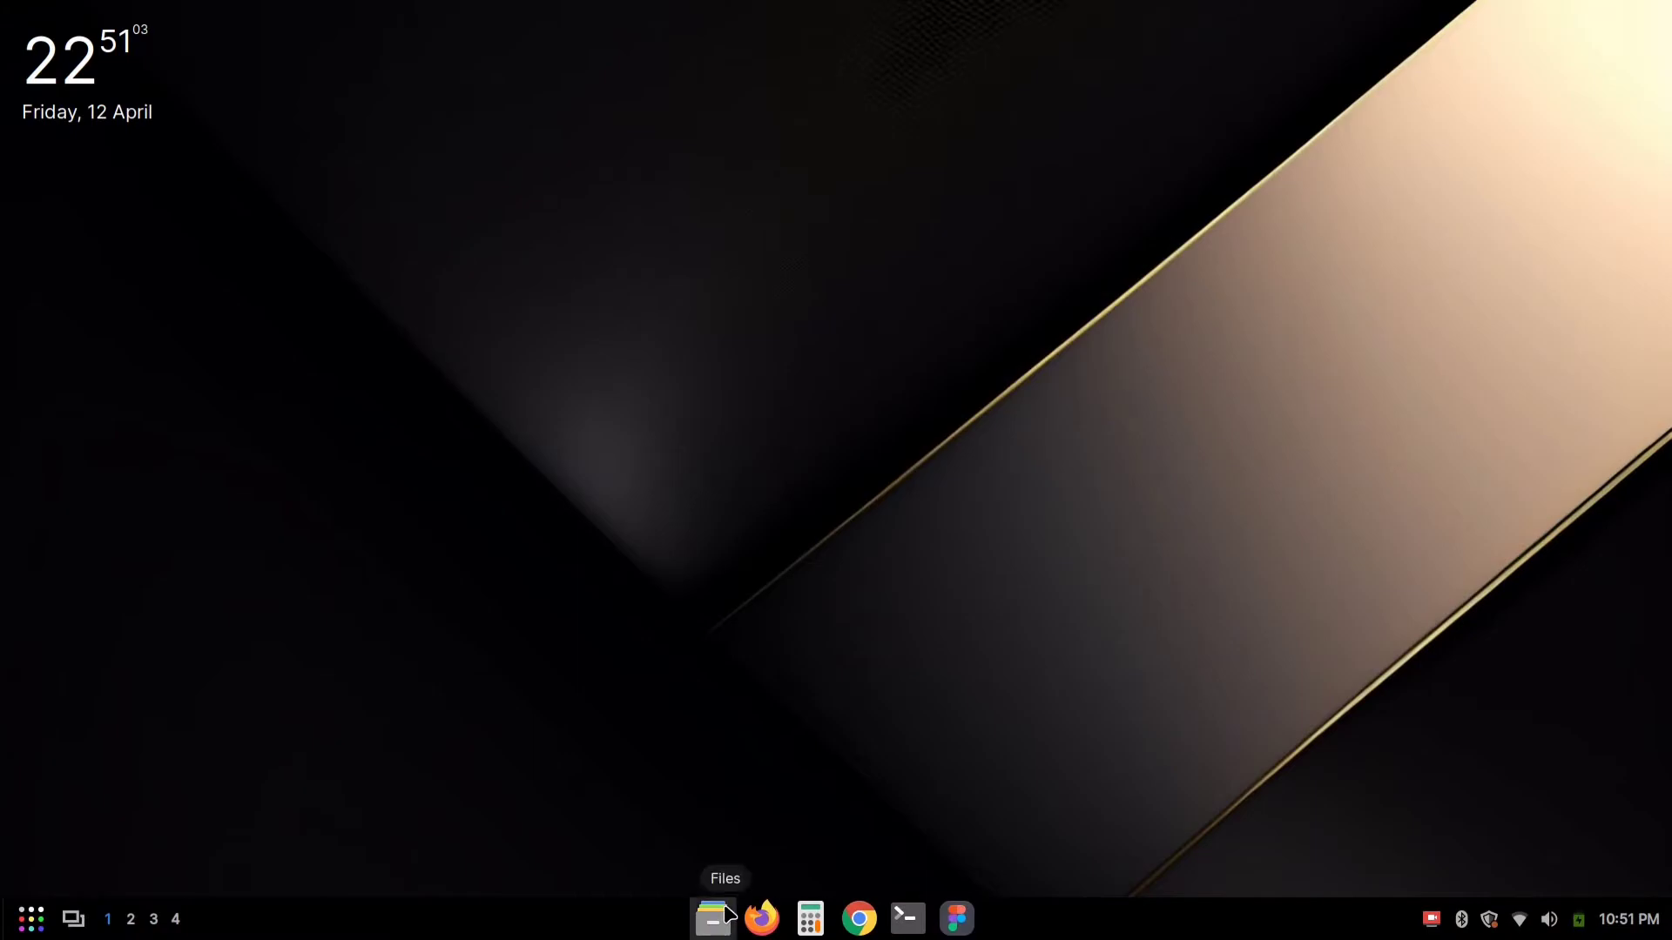
# - Open the Demo folder in Nemo, dismiss the cat photo's menu, and move the window top-right
pyautogui.click(714, 918)
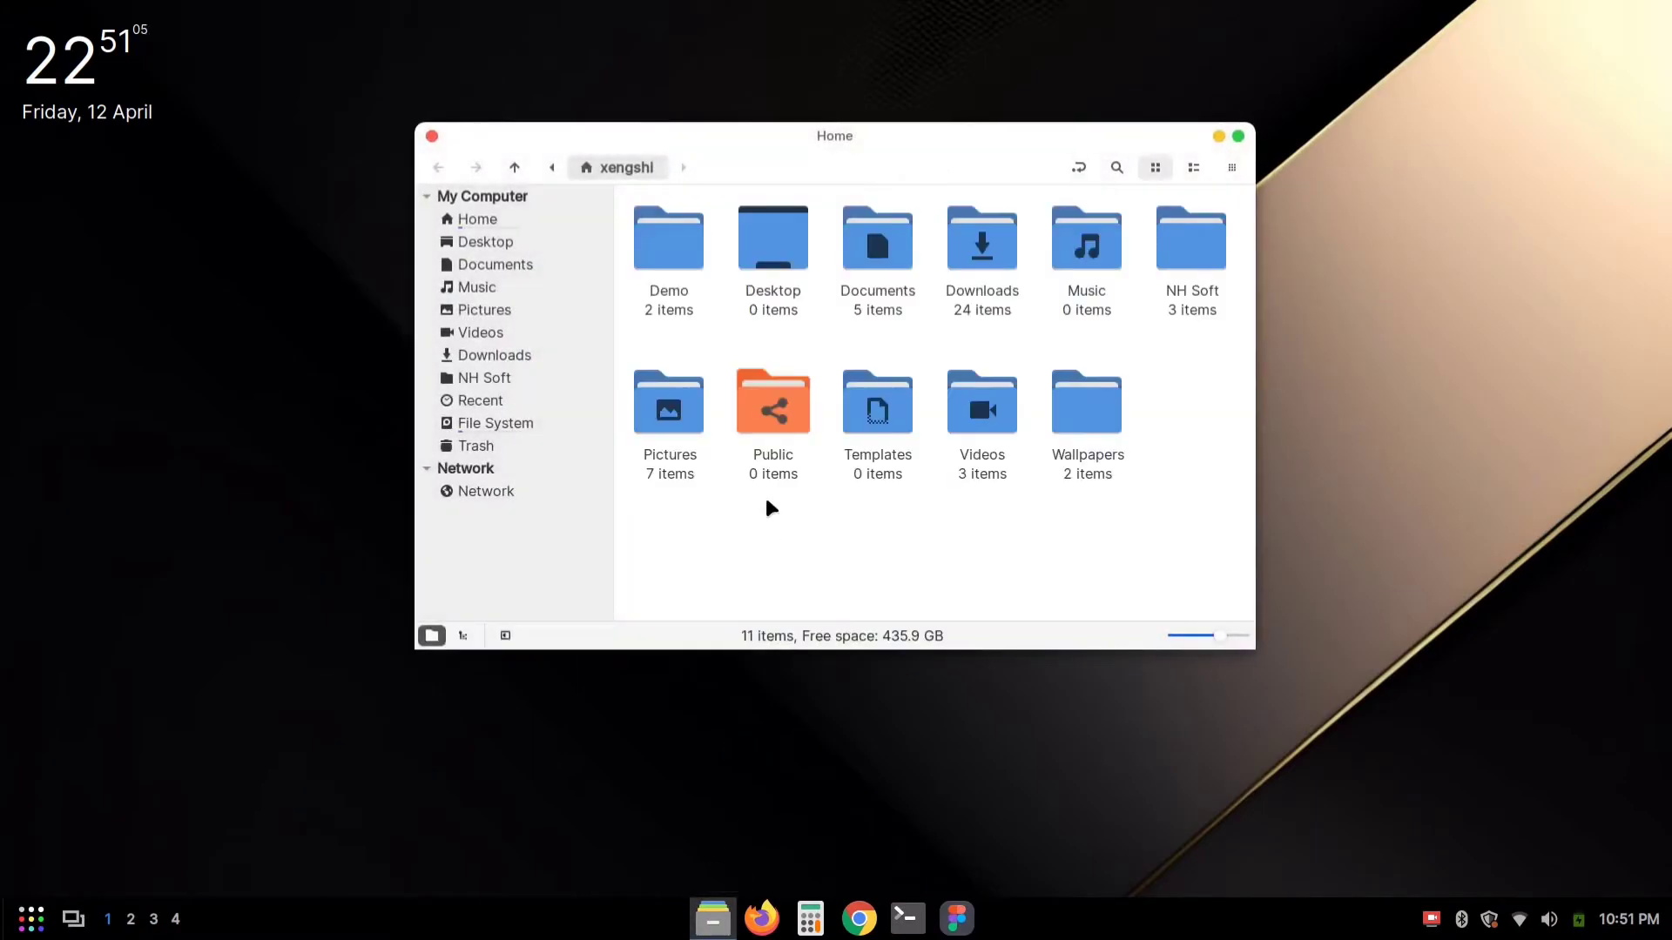
pyautogui.doubleClick(682, 238)
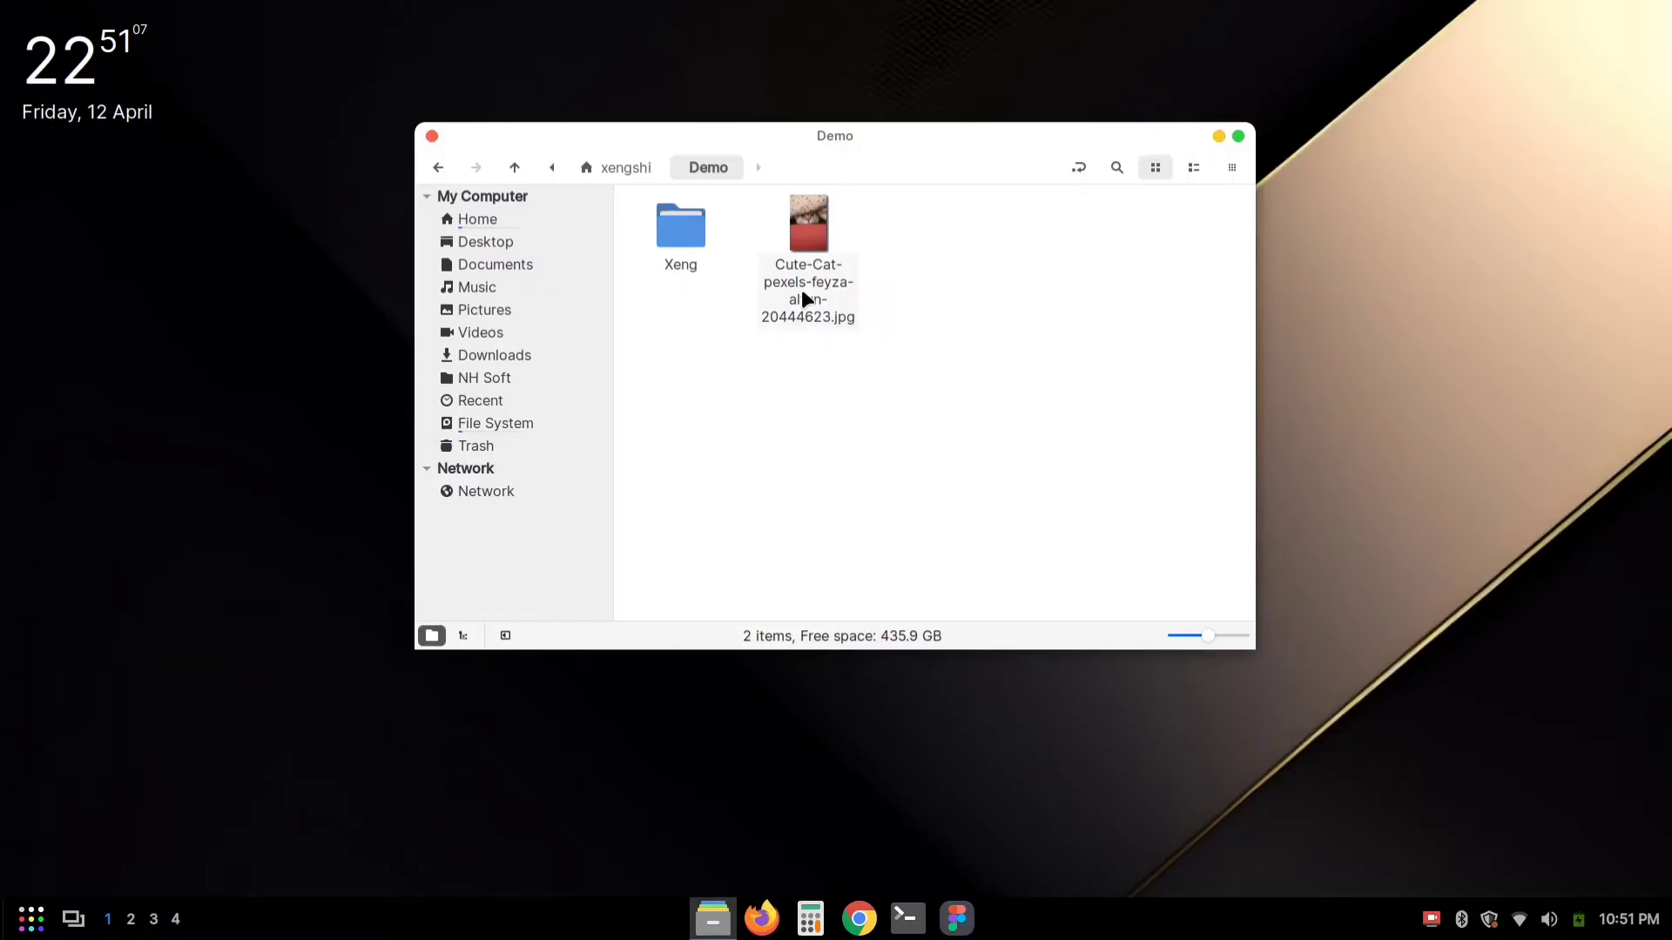
pyautogui.click(801, 238)
pyautogui.rightClick(801, 239)
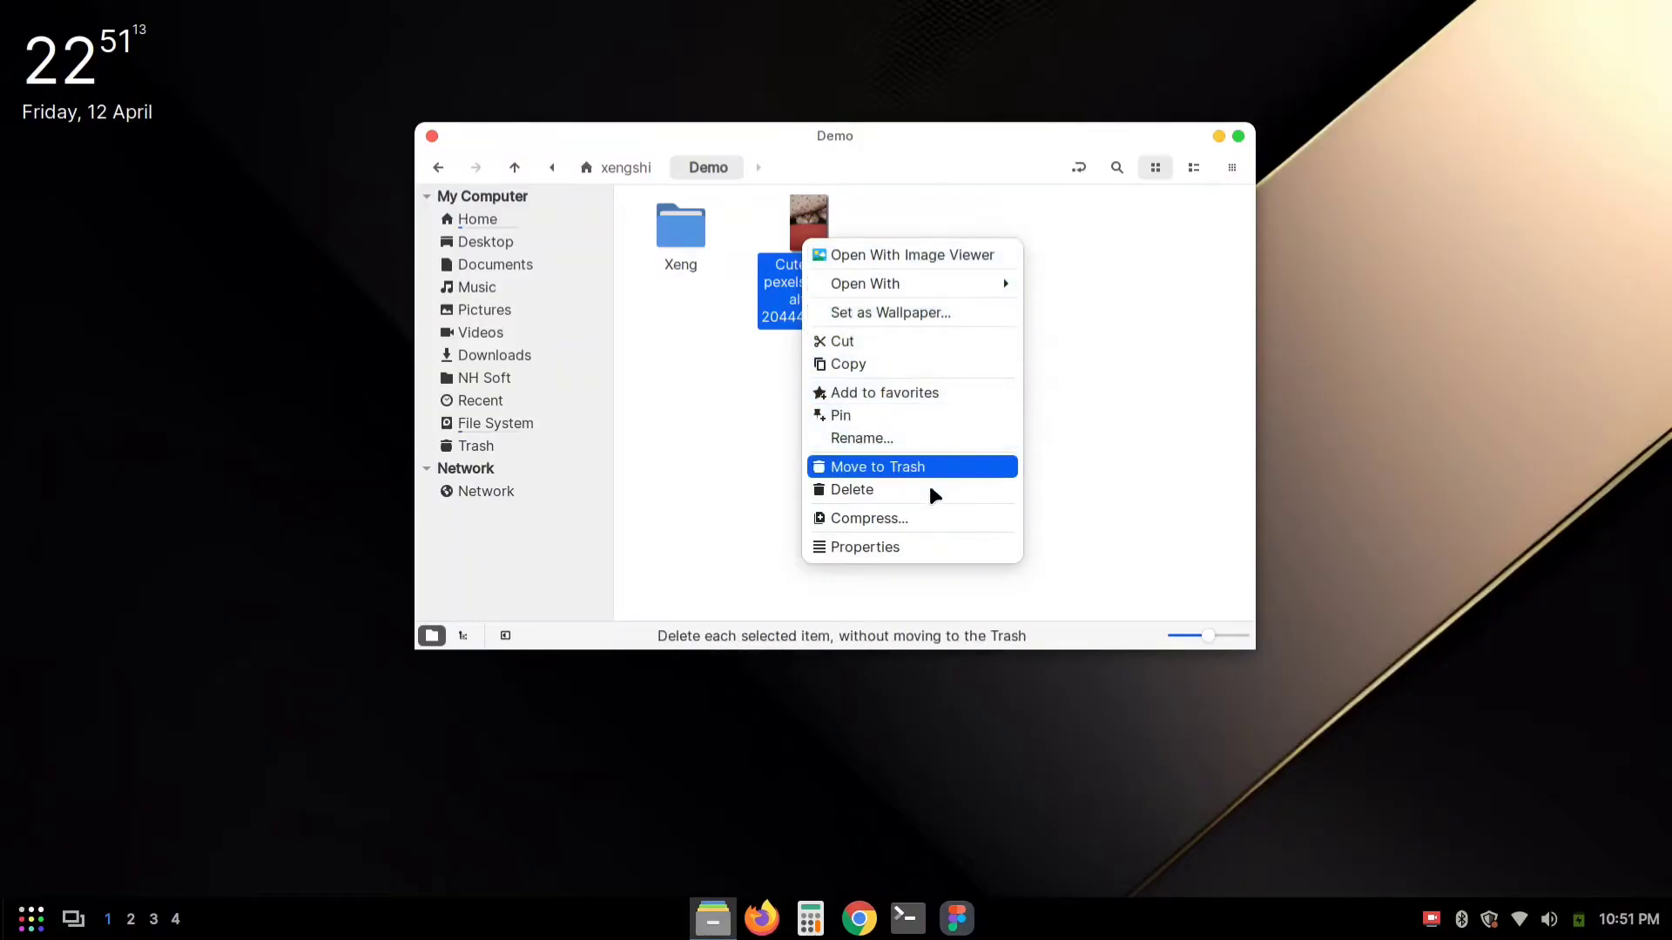
pyautogui.click(750, 127)
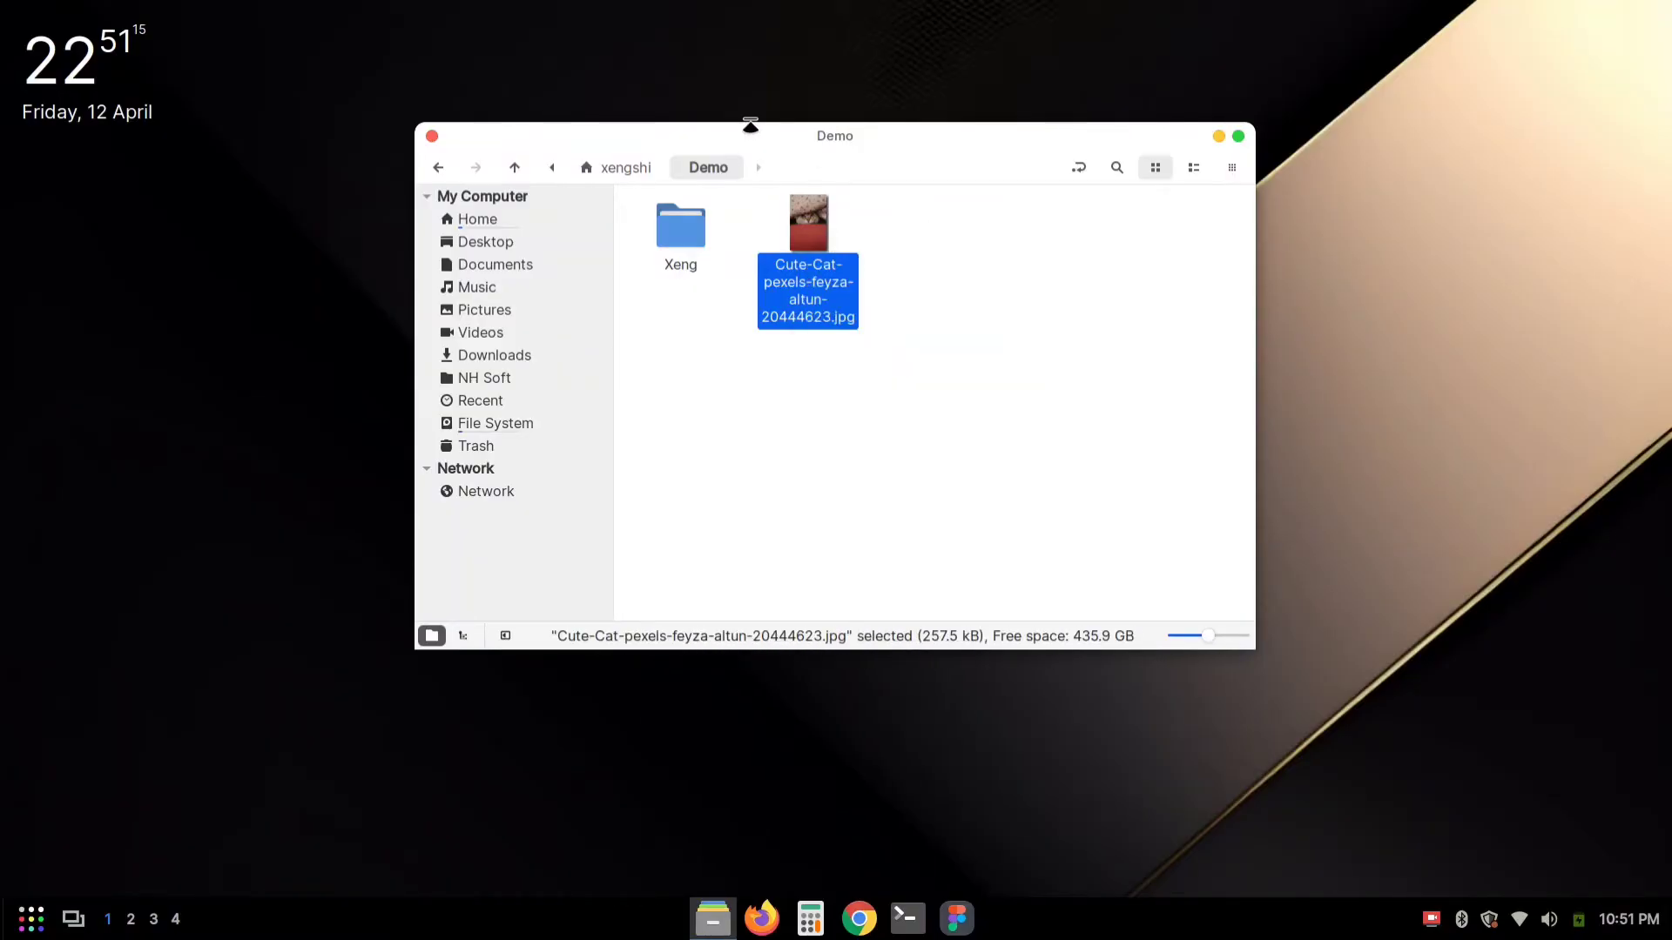
pyautogui.moveTo(529, 133); pyautogui.dragTo(917, 34)
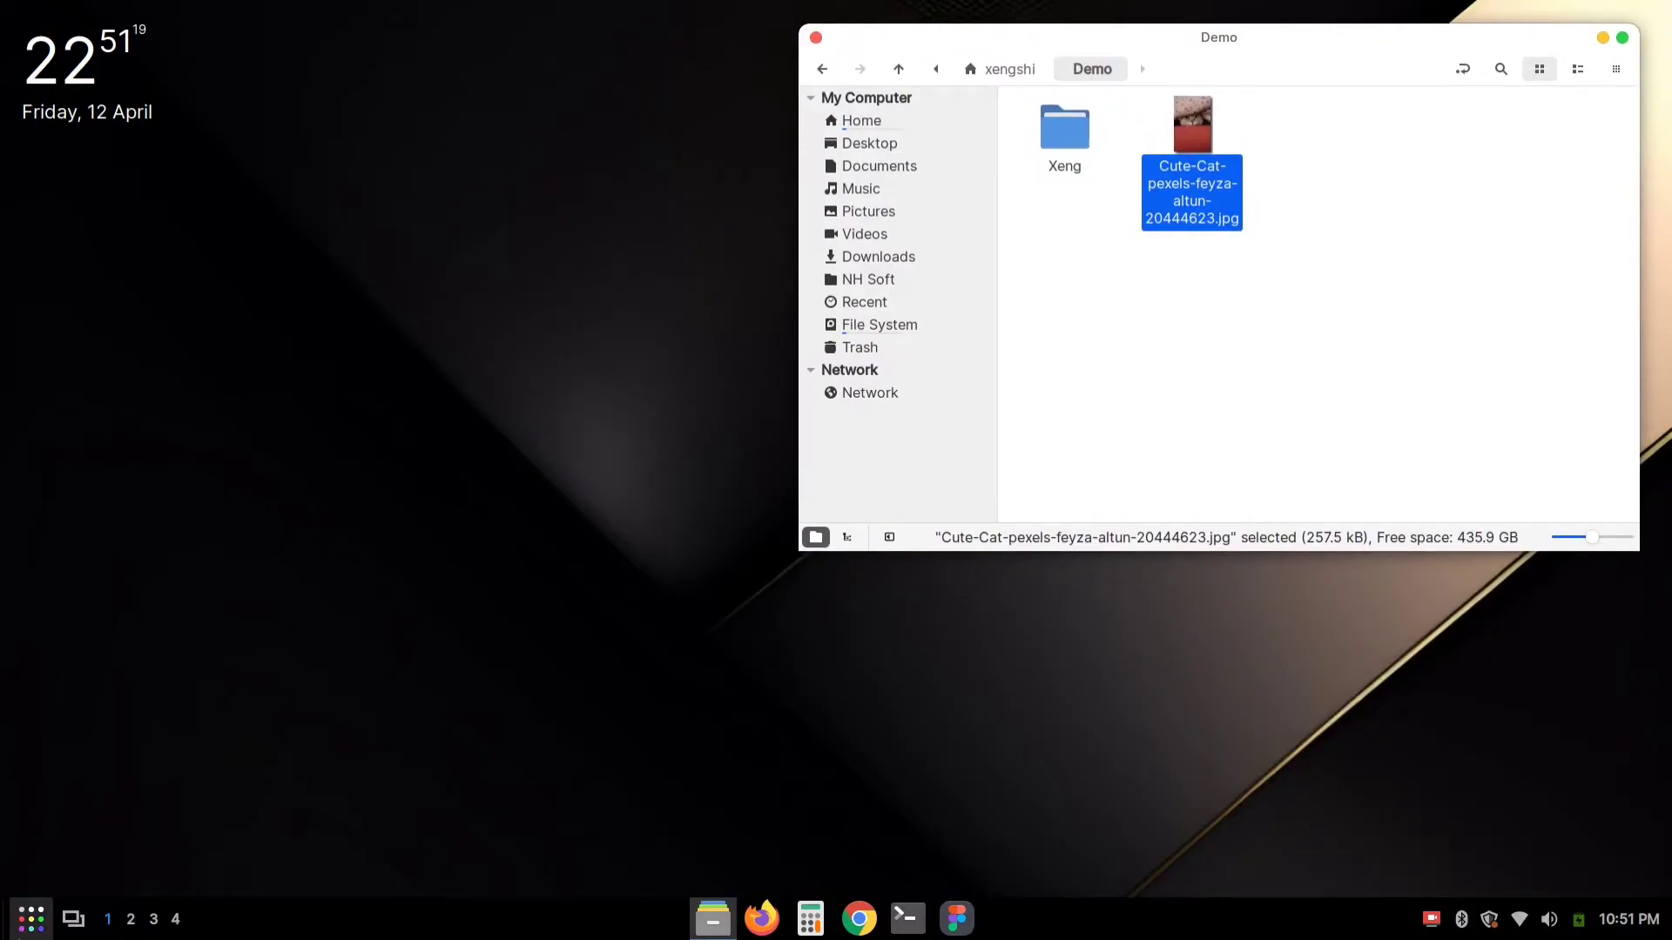
# - Launch Actions via 'ac' and download the Send with KDE Connect action found with 'kde'
pyautogui.click(32, 918)
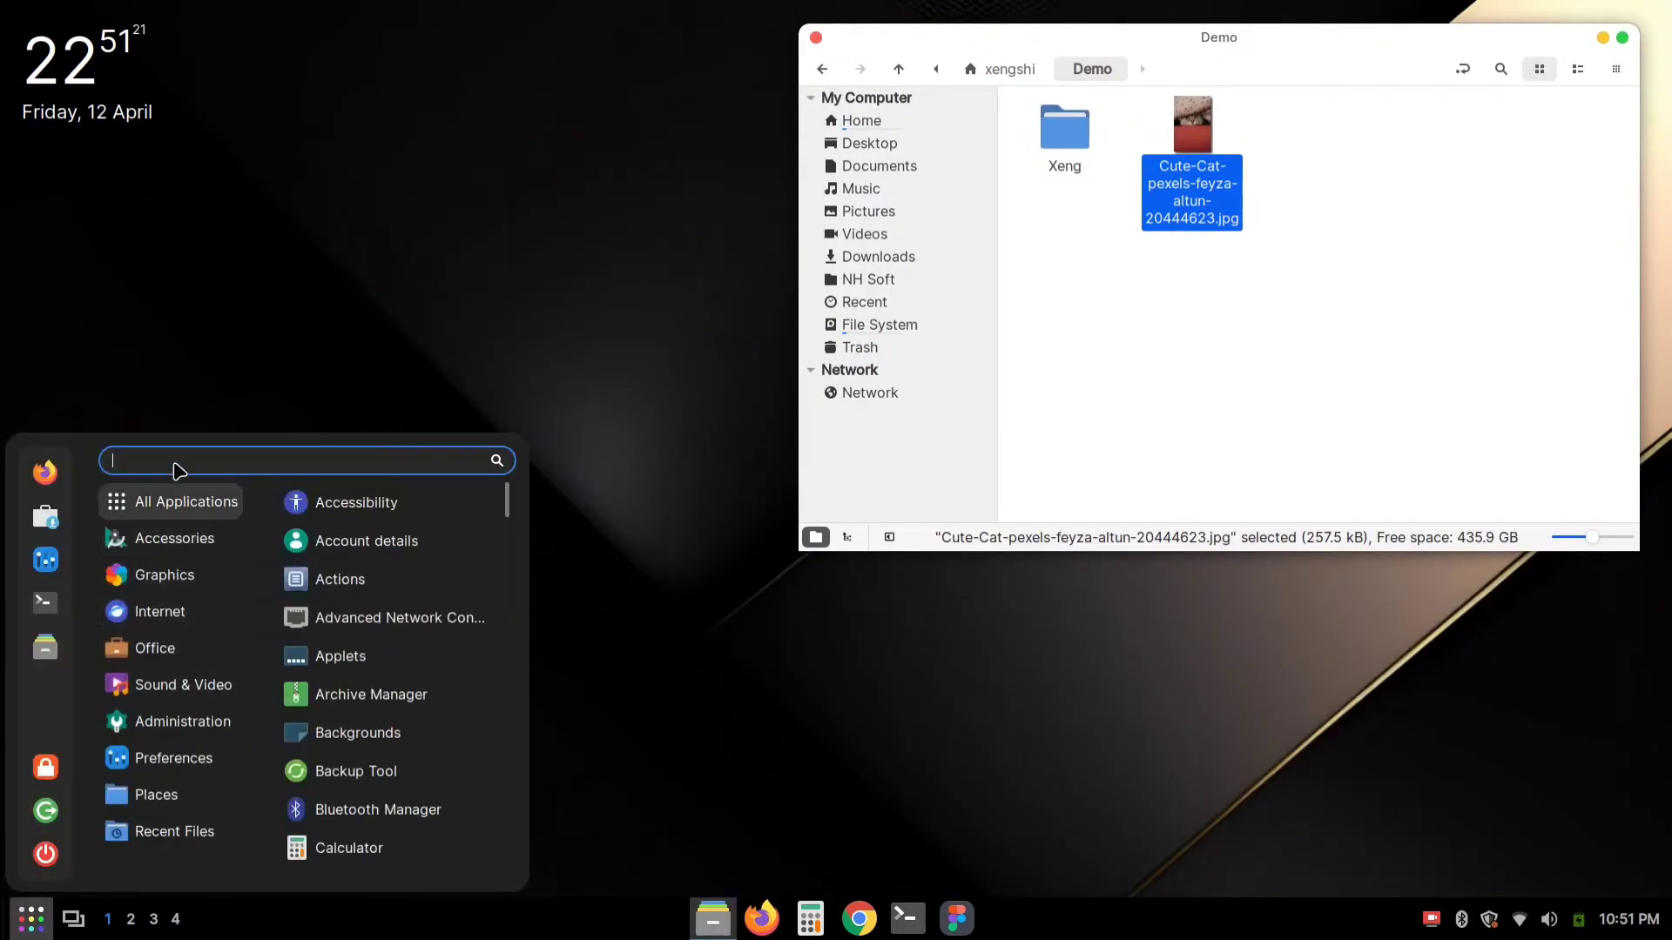
pyautogui.write('ac')
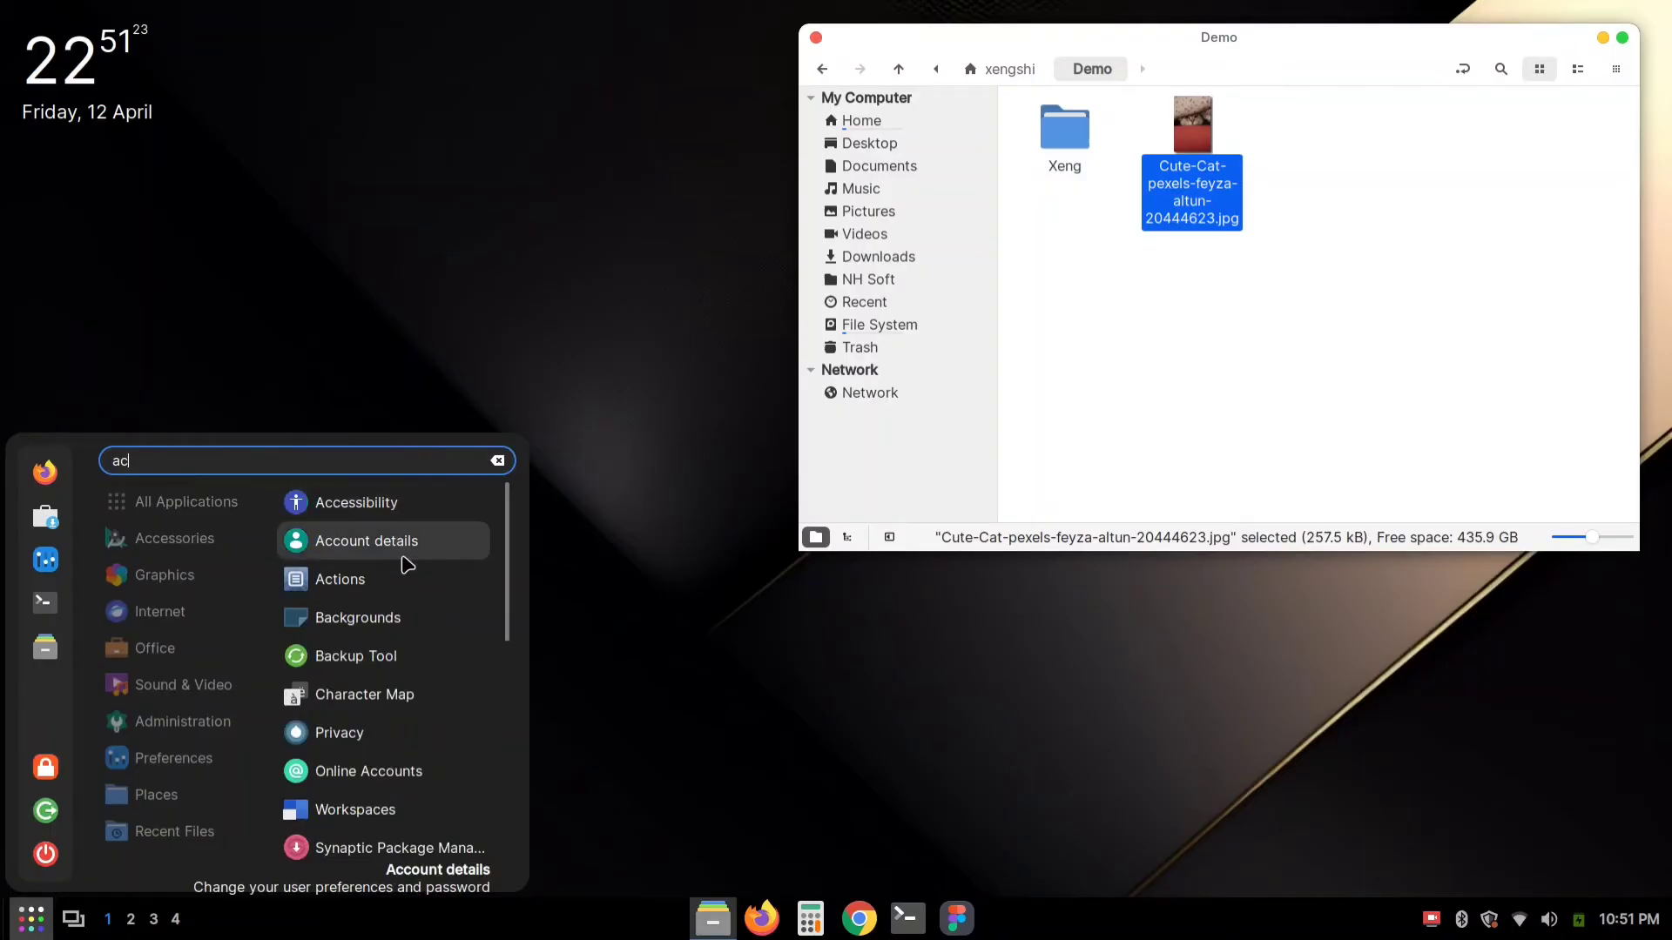
pyautogui.click(377, 590)
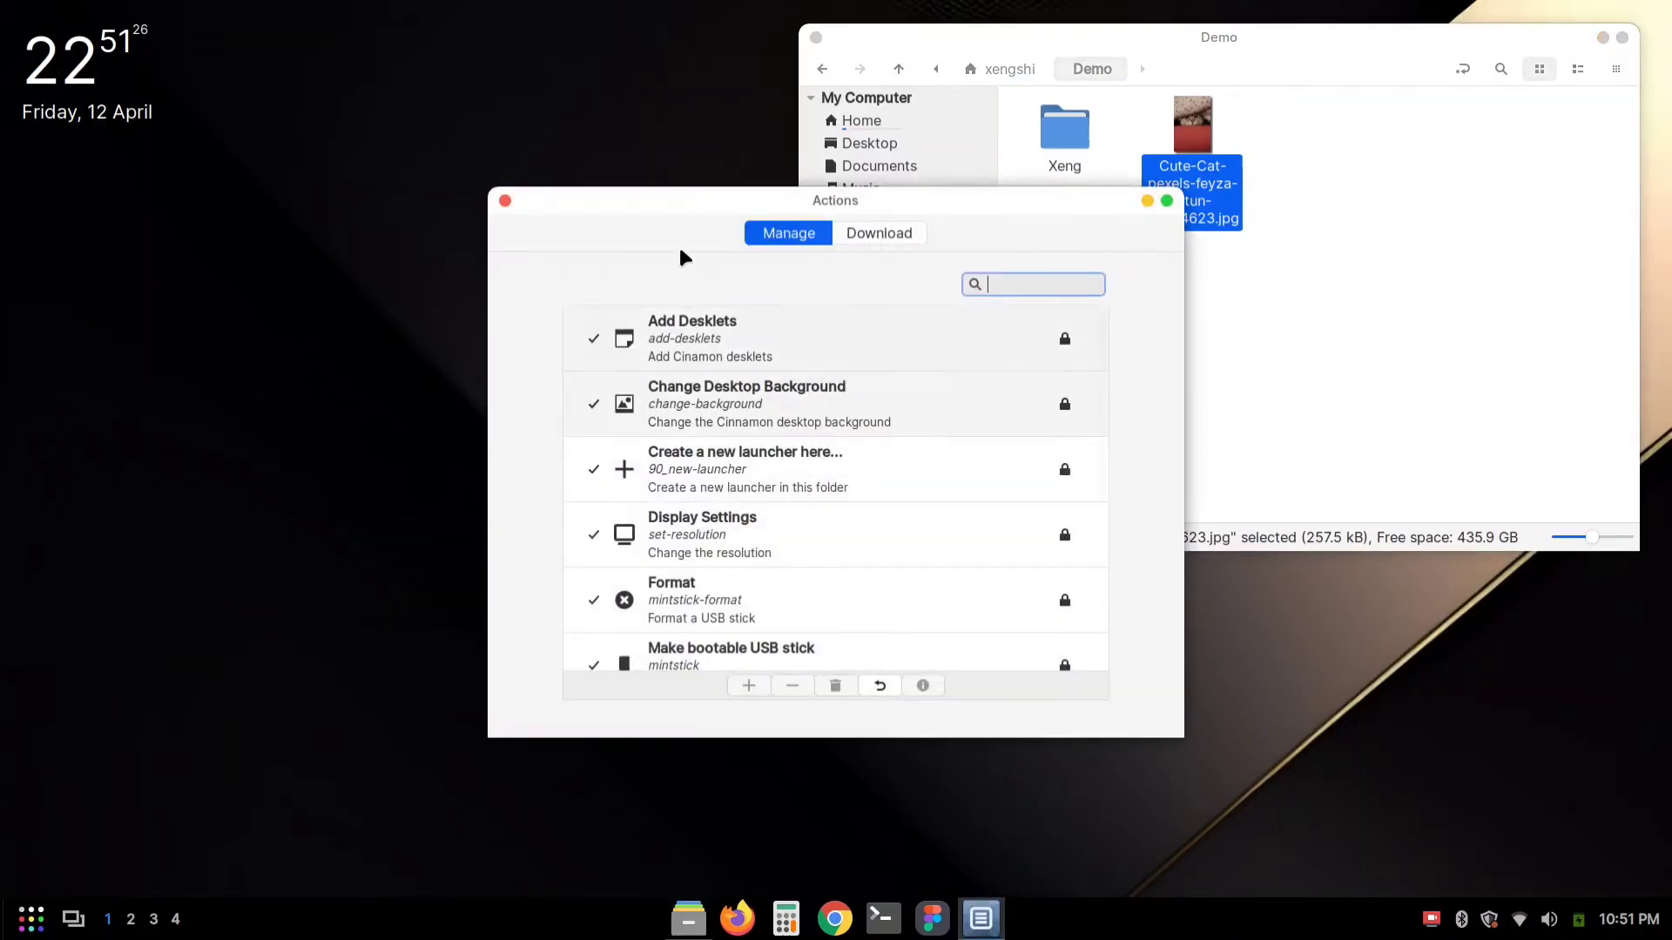
pyautogui.moveTo(698, 200); pyautogui.dragTo(278, 255)
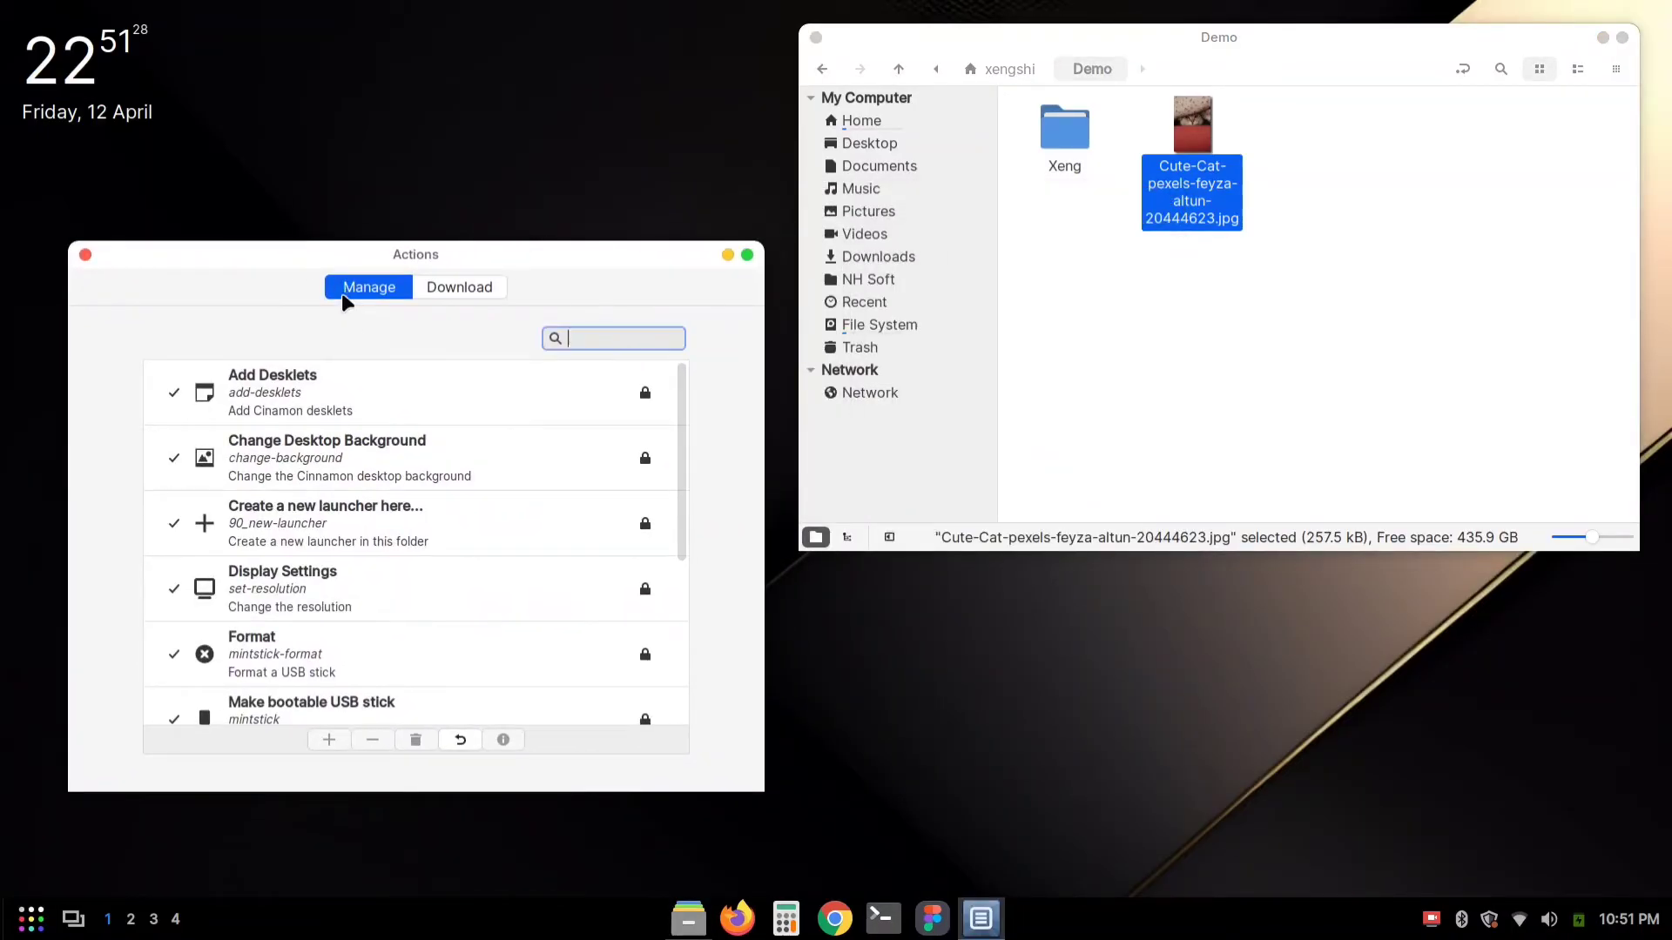
pyautogui.click(466, 289)
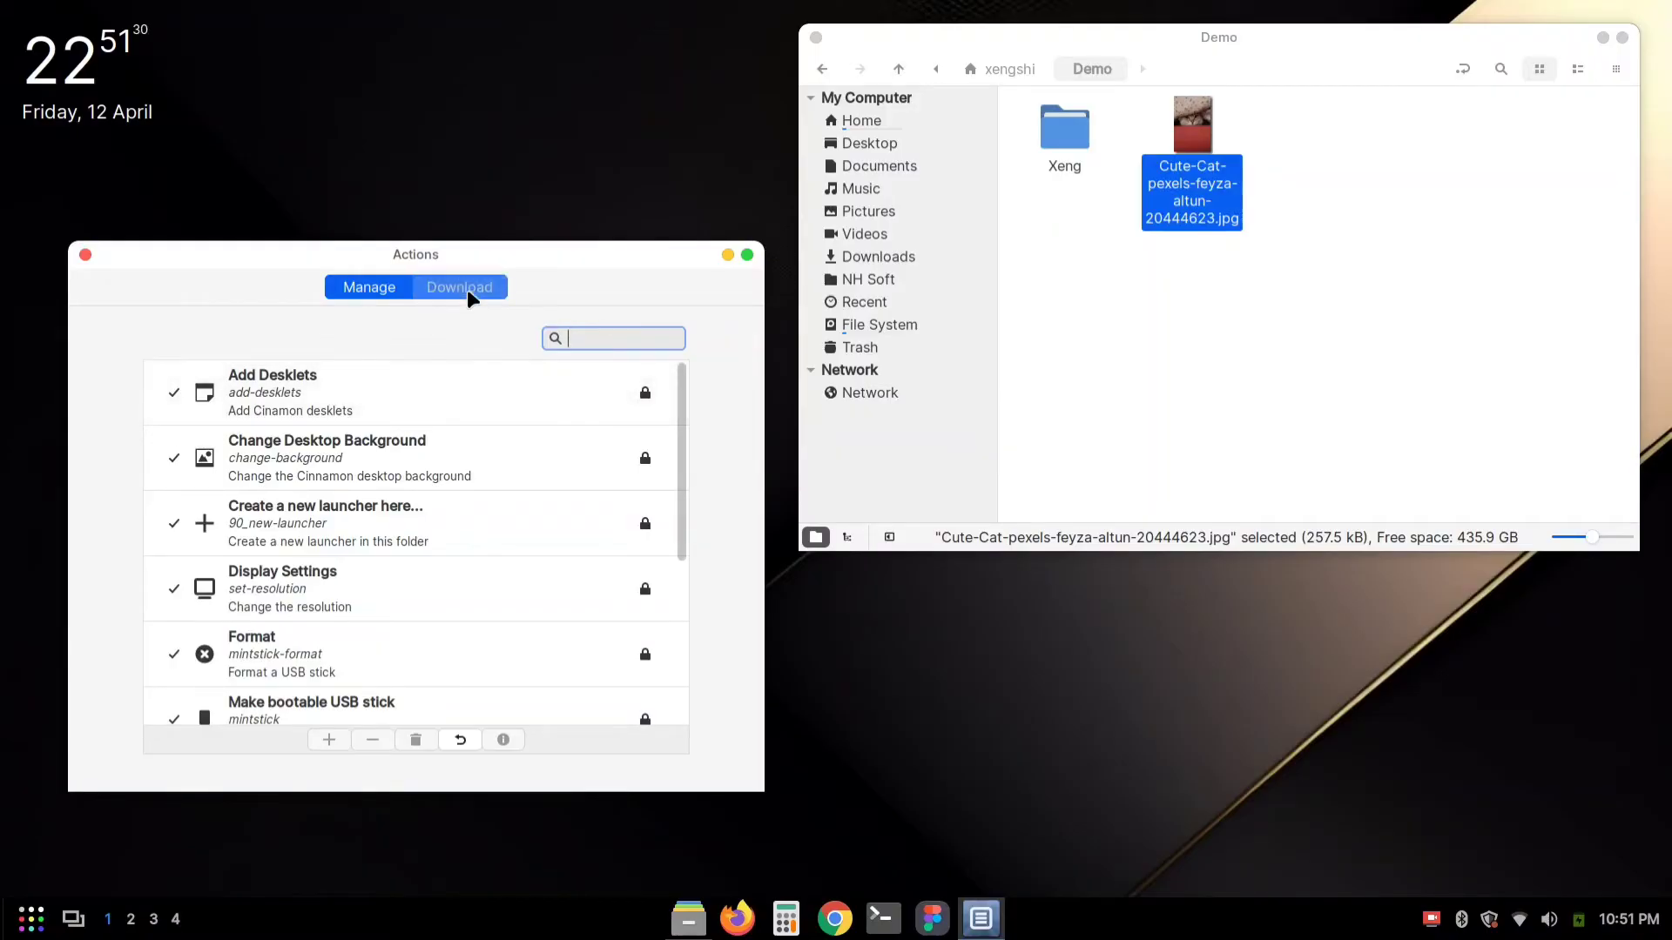
pyautogui.write('kde')
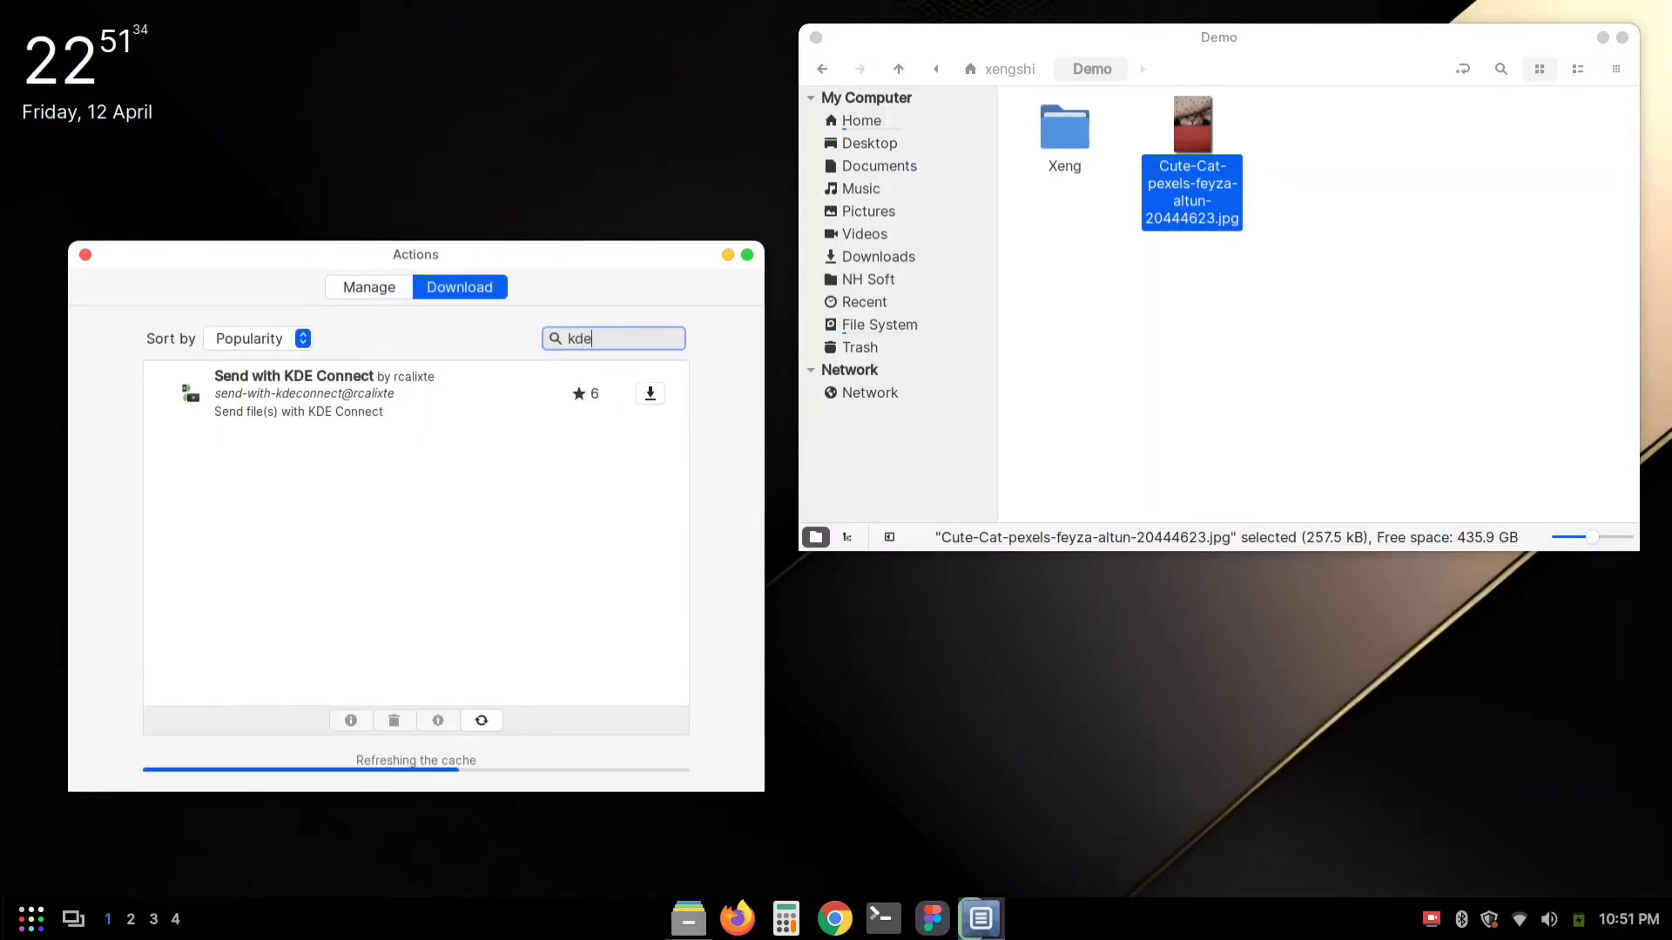
pyautogui.click(475, 394)
pyautogui.click(653, 393)
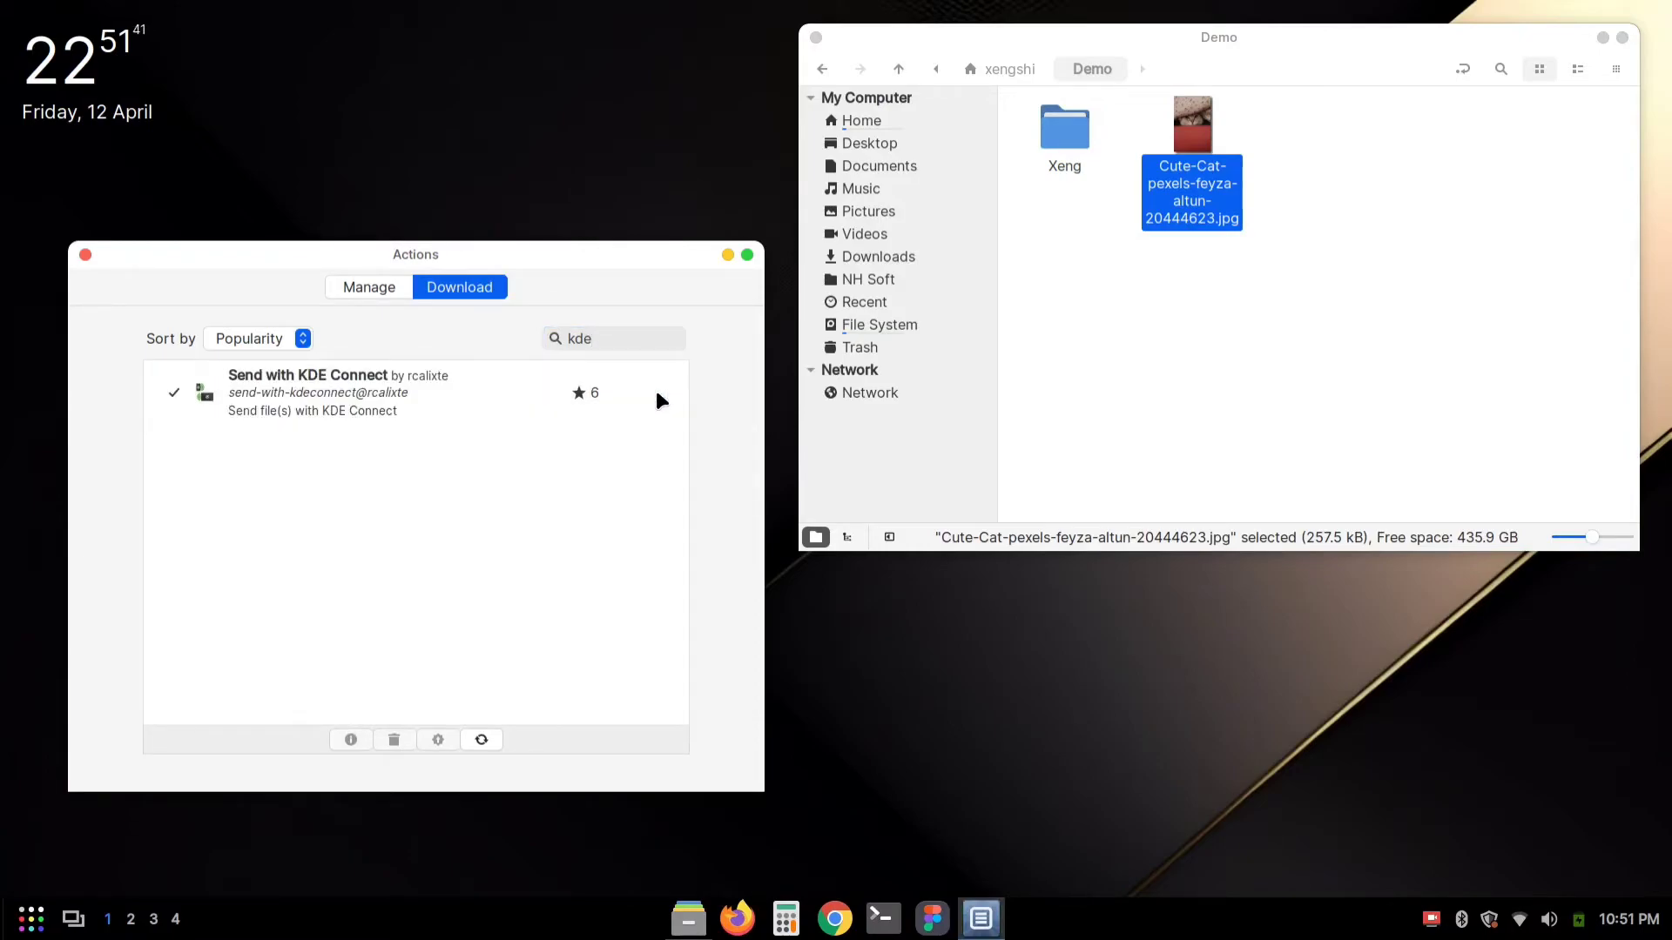
# - Enable Send with KDE Connect and check it appears in the cat image's options
pyautogui.click(369, 288)
pyautogui.click(205, 400)
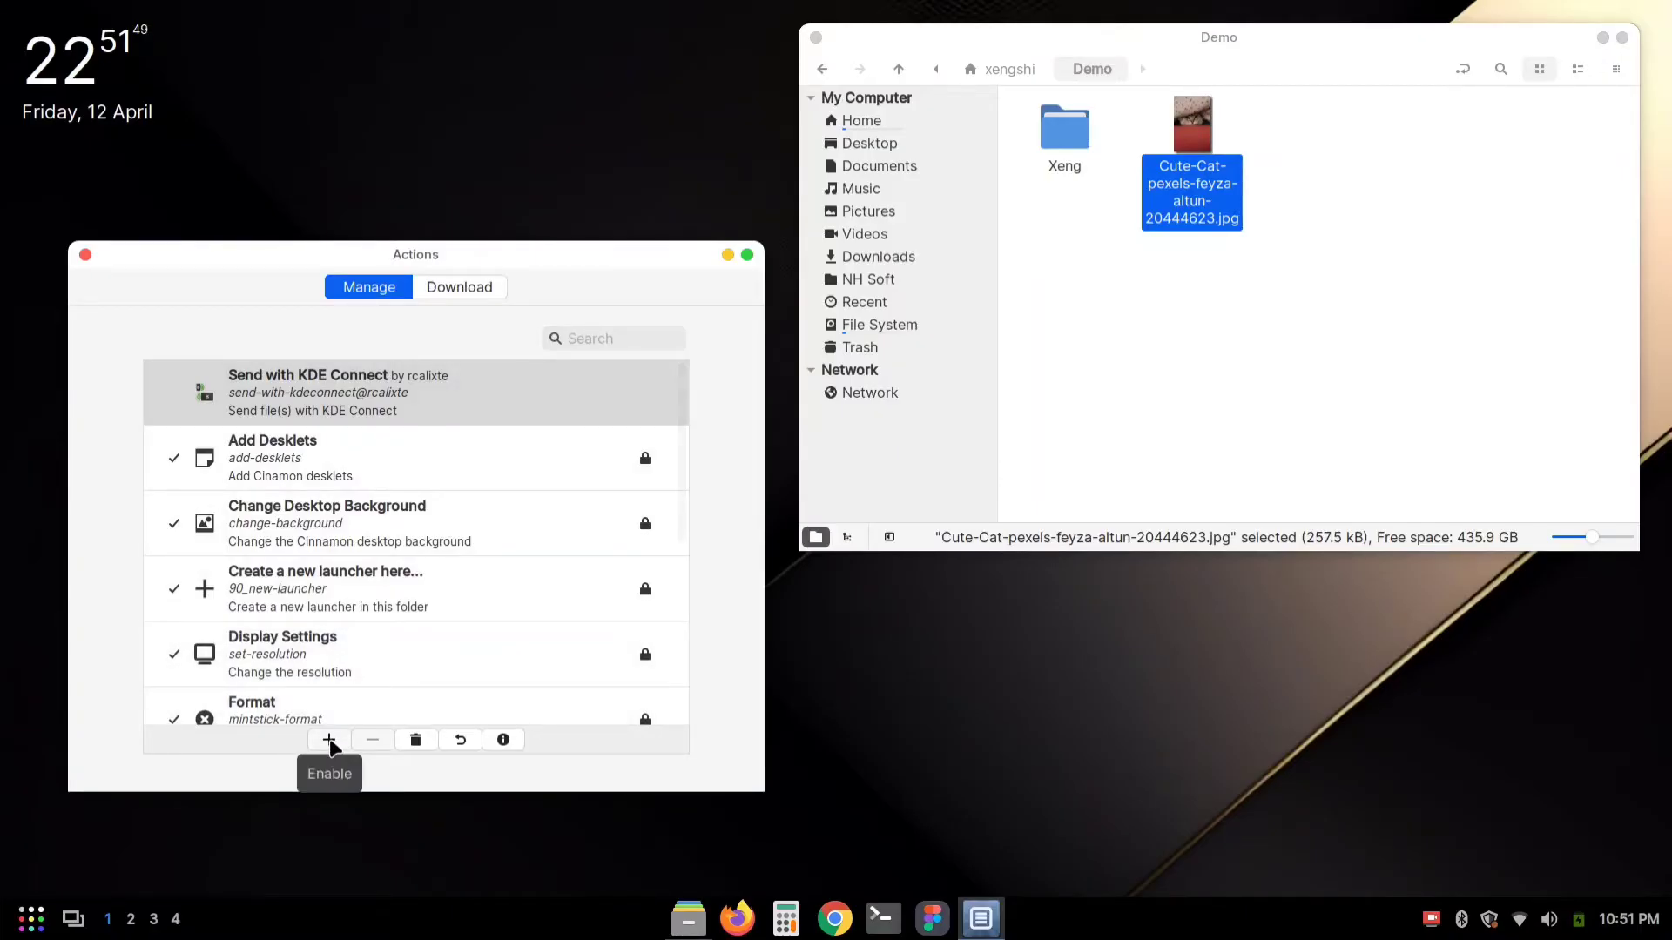
pyautogui.click(330, 740)
pyautogui.click(1066, 388)
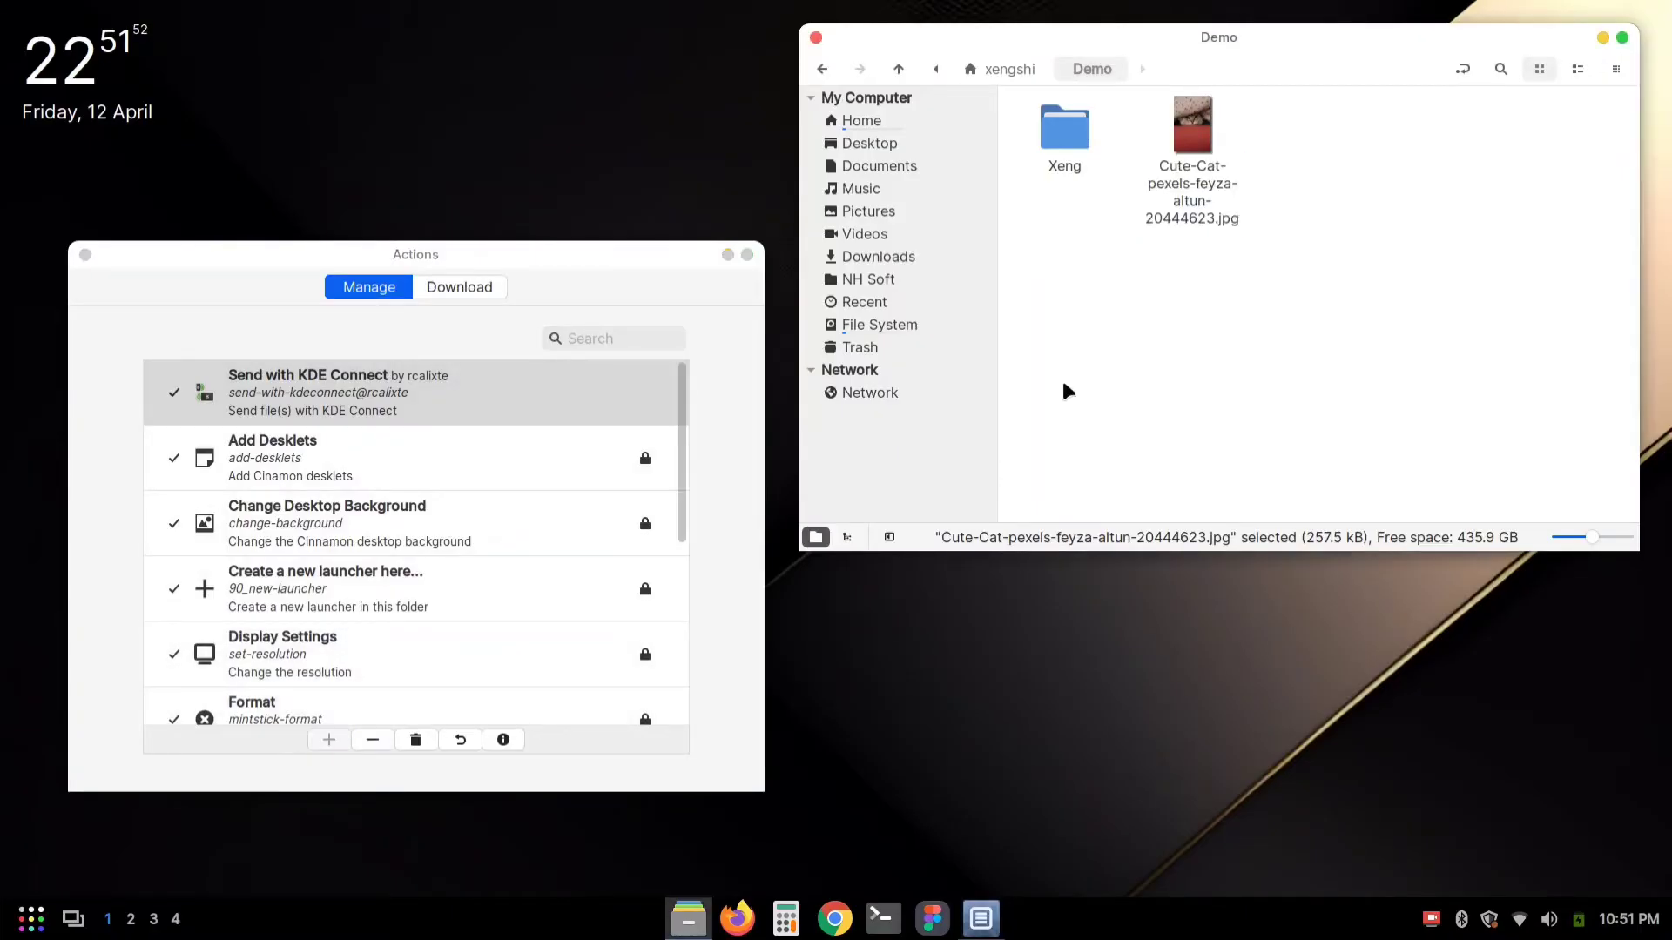
pyautogui.rightClick(1206, 167)
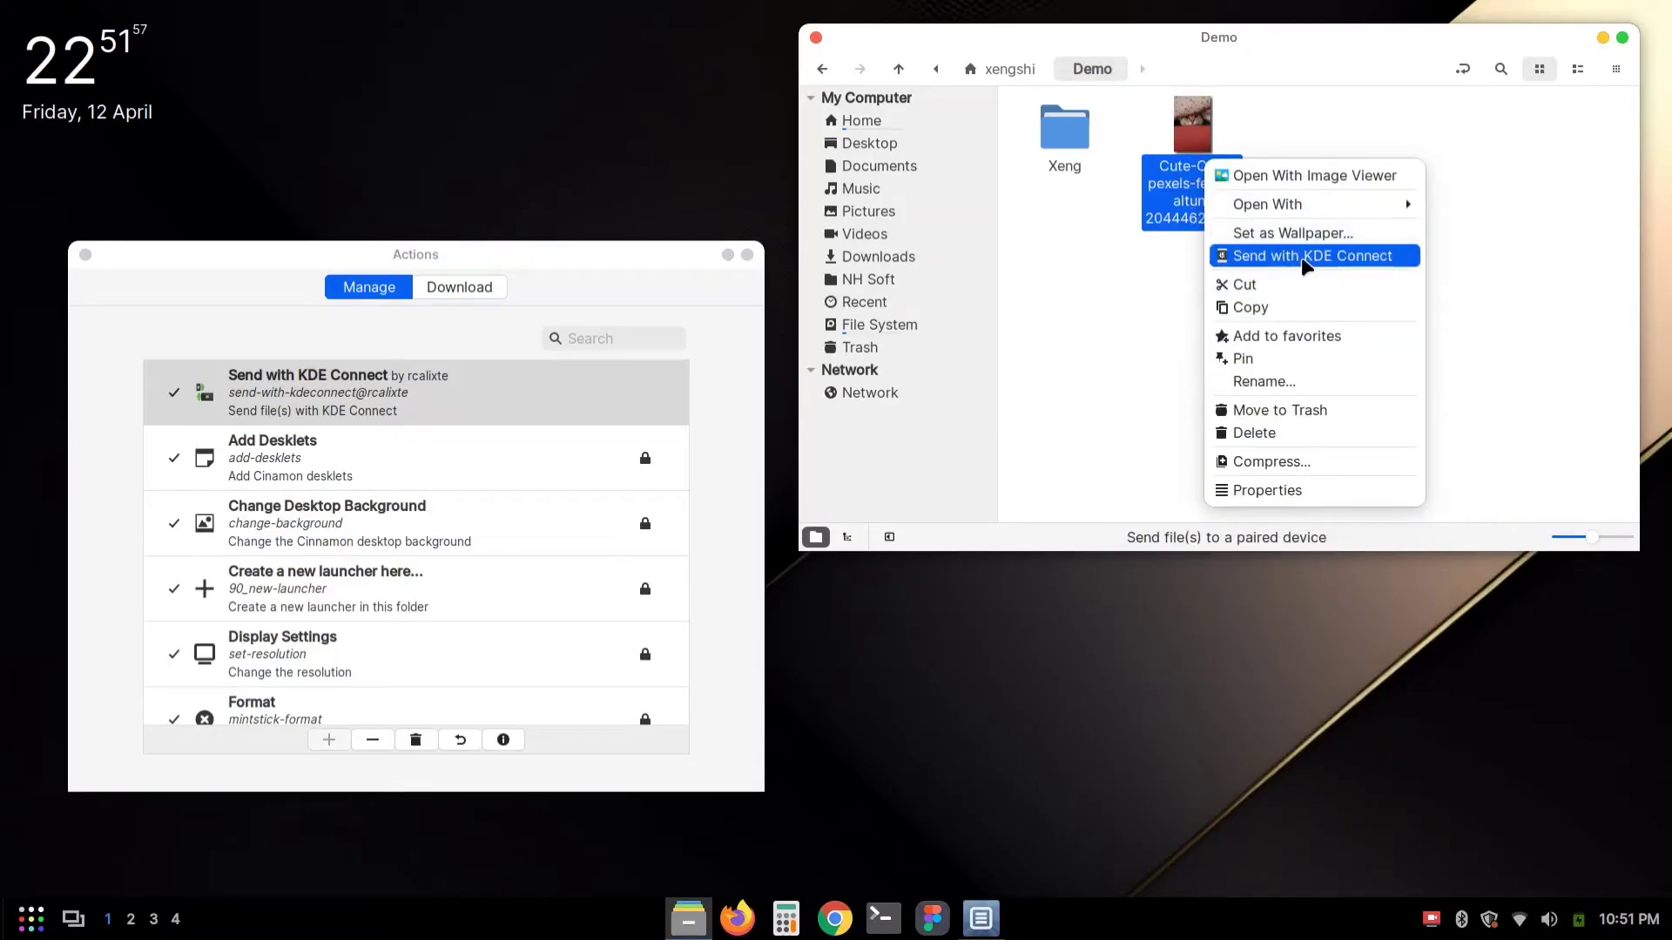
# - Send the cat image to the phone CPH2487 using Send with KDE Connect
pyautogui.click(1375, 266)
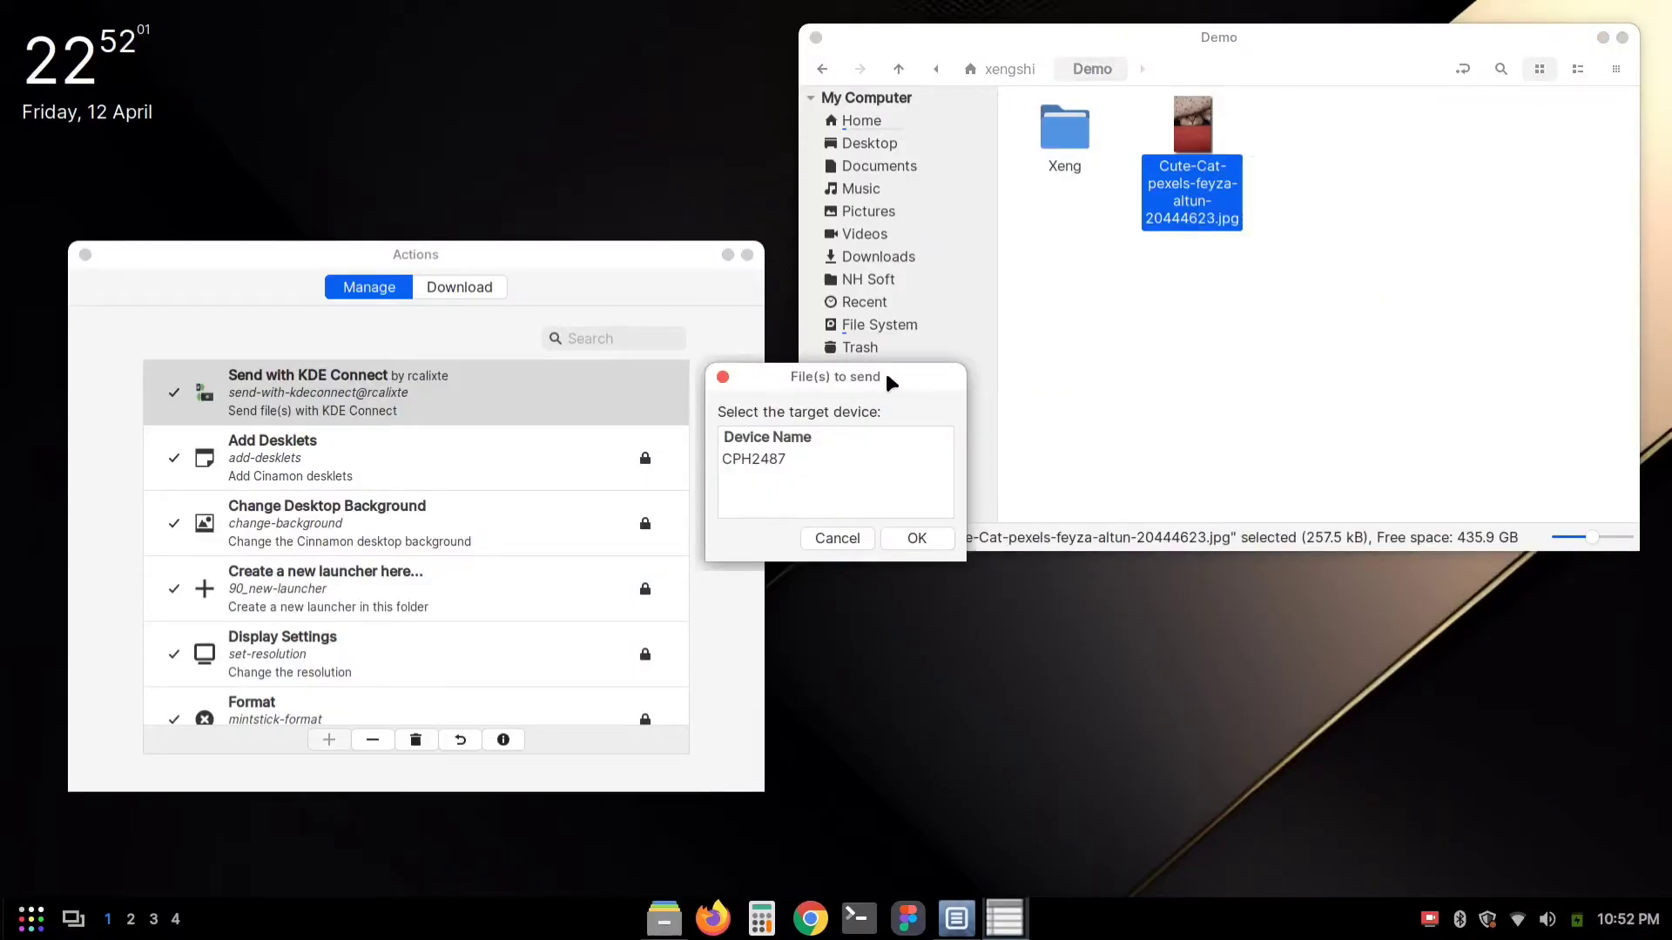
pyautogui.moveTo(890, 383); pyautogui.dragTo(1202, 342)
pyautogui.click(1088, 419)
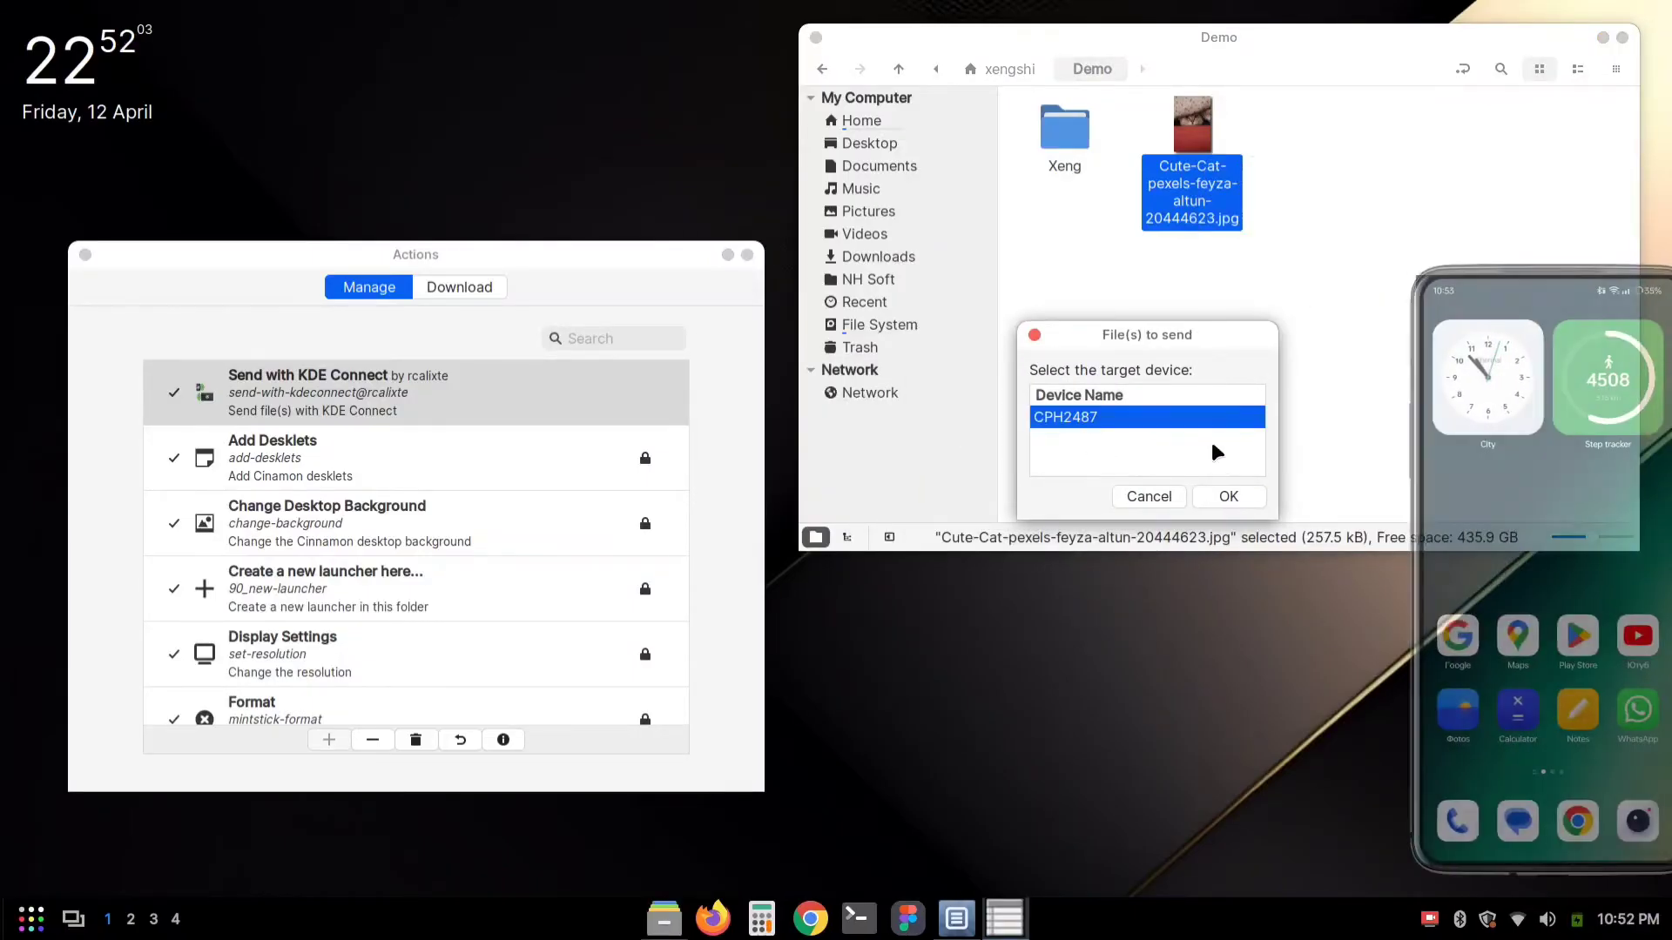
pyautogui.click(1228, 499)
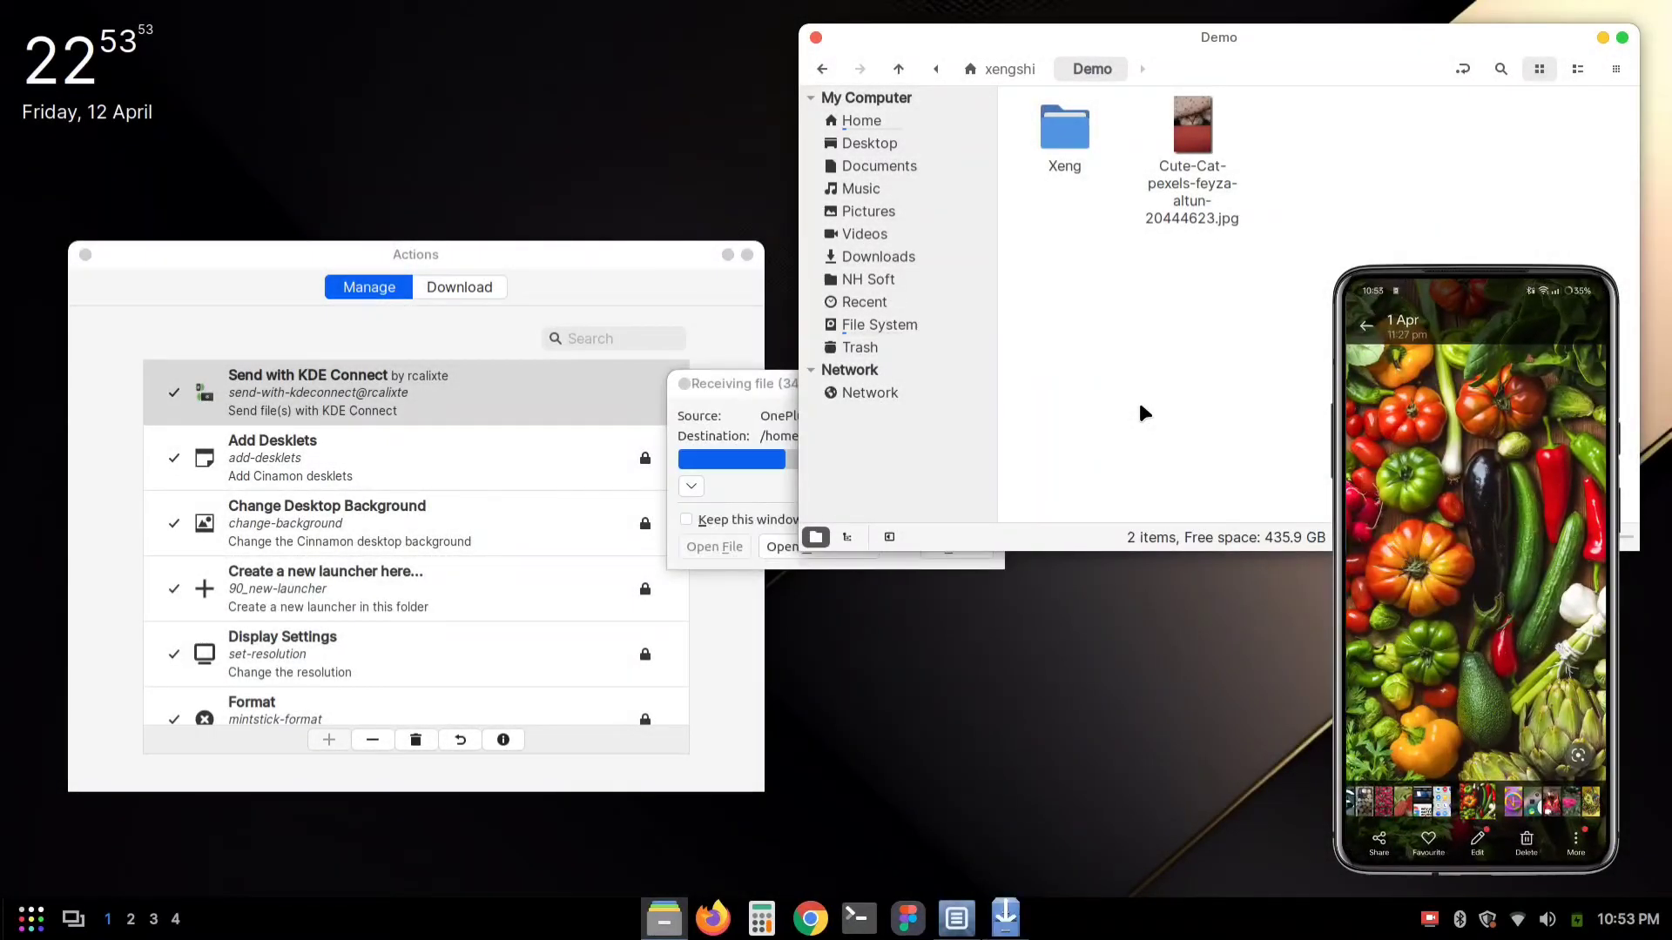
# - Check the incoming transfer, then open the vegetable screenshot from Downloads in the image viewer
pyautogui.click(755, 393)
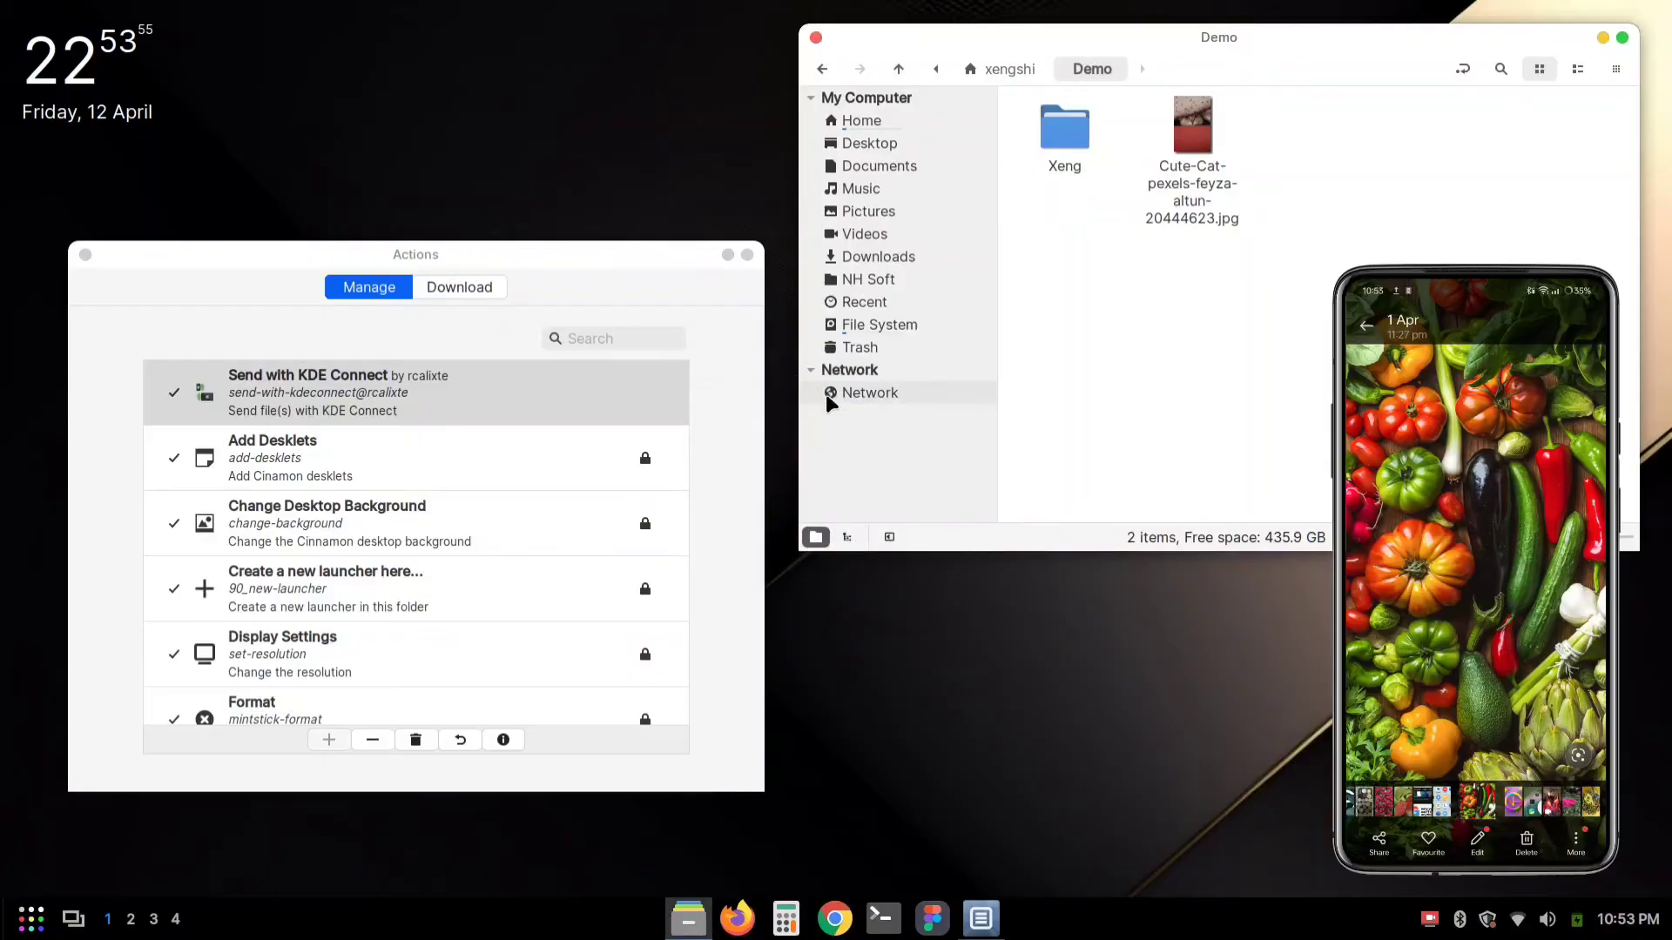
pyautogui.click(900, 256)
pyautogui.scroll(-3, 1230, 315)
pyautogui.scroll(3, 1231, 315)
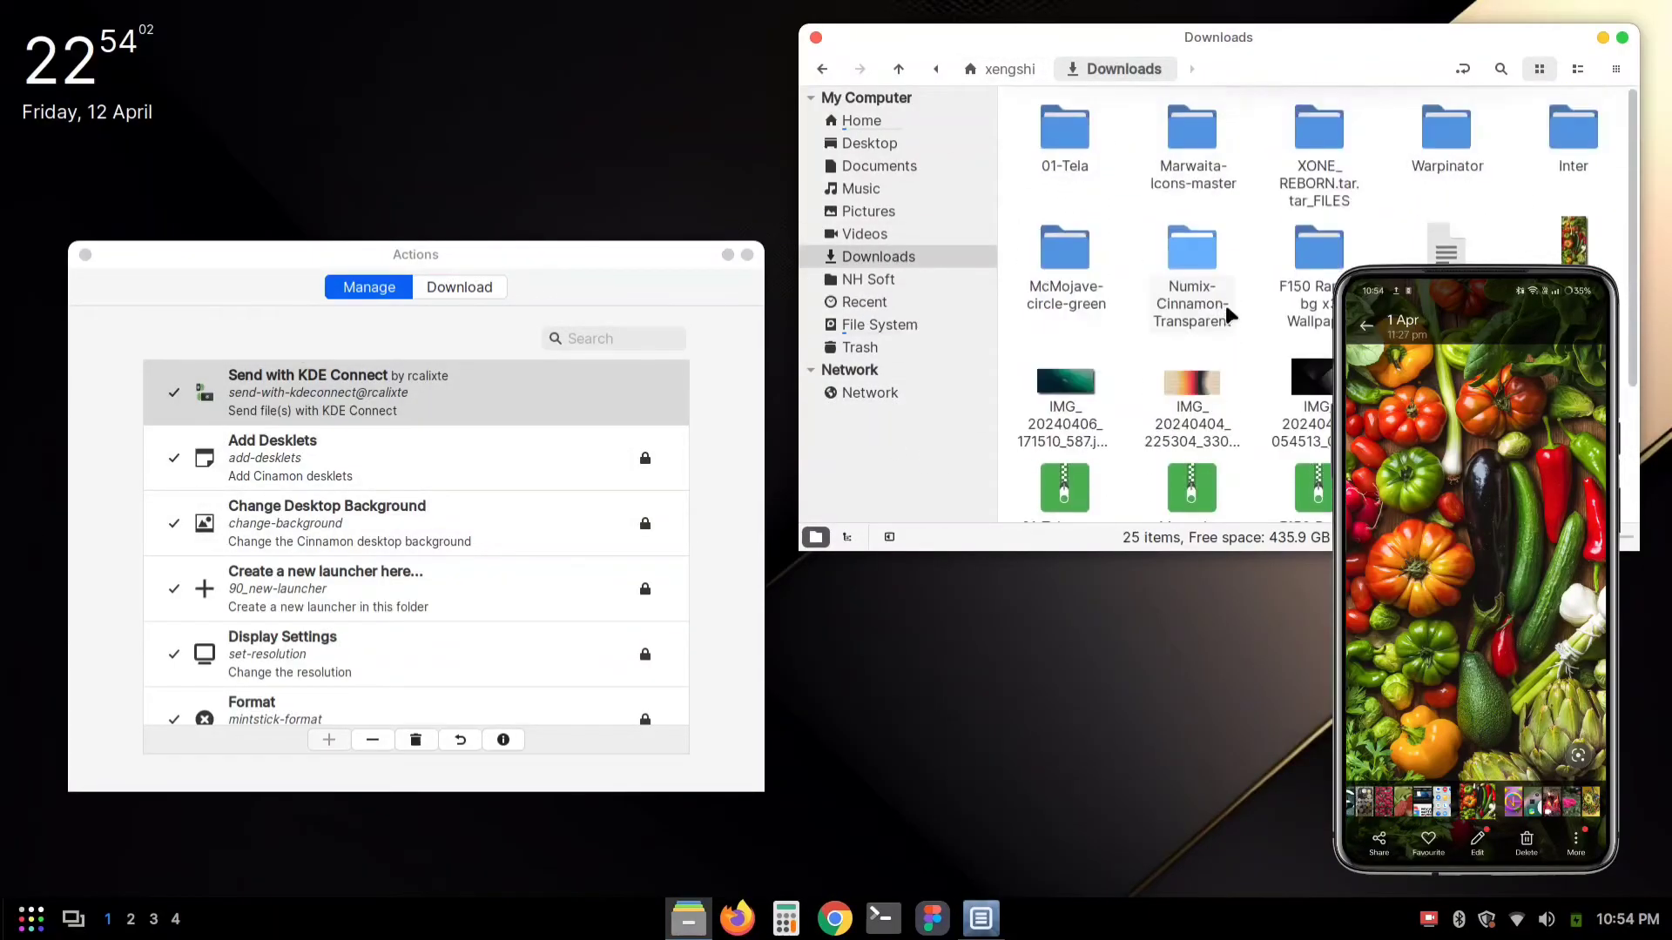
pyautogui.doubleClick(1571, 253)
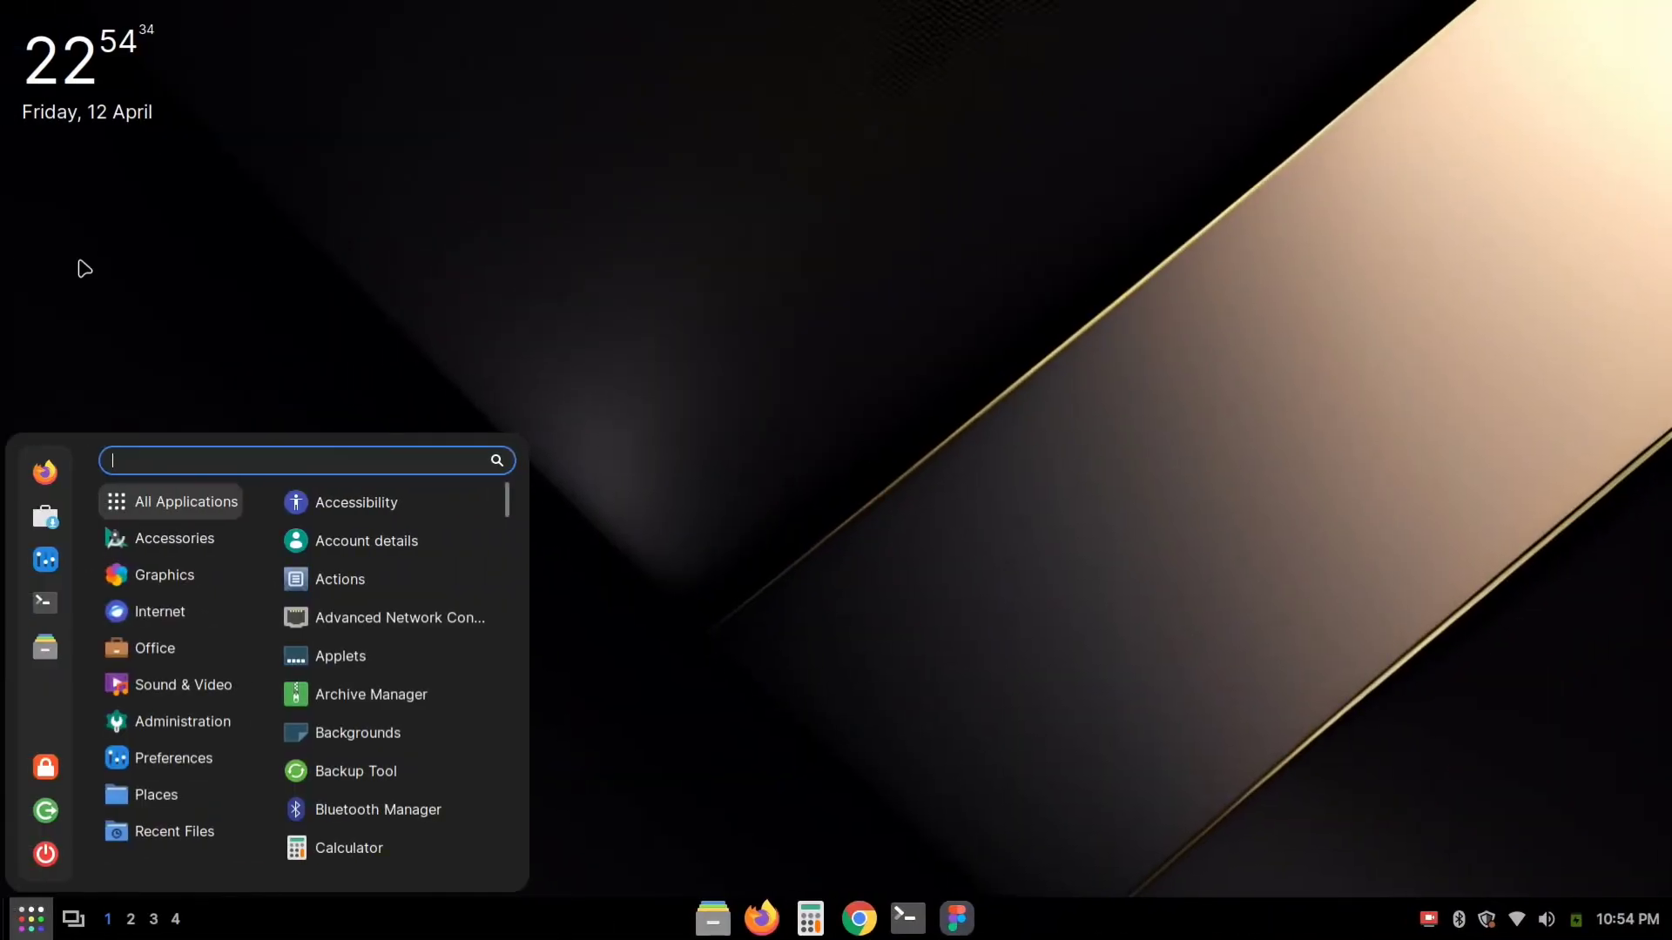
# - Launch Applets via 'ap' and download the KDE Connect Applet found with 'kde'
pyautogui.write('ap')
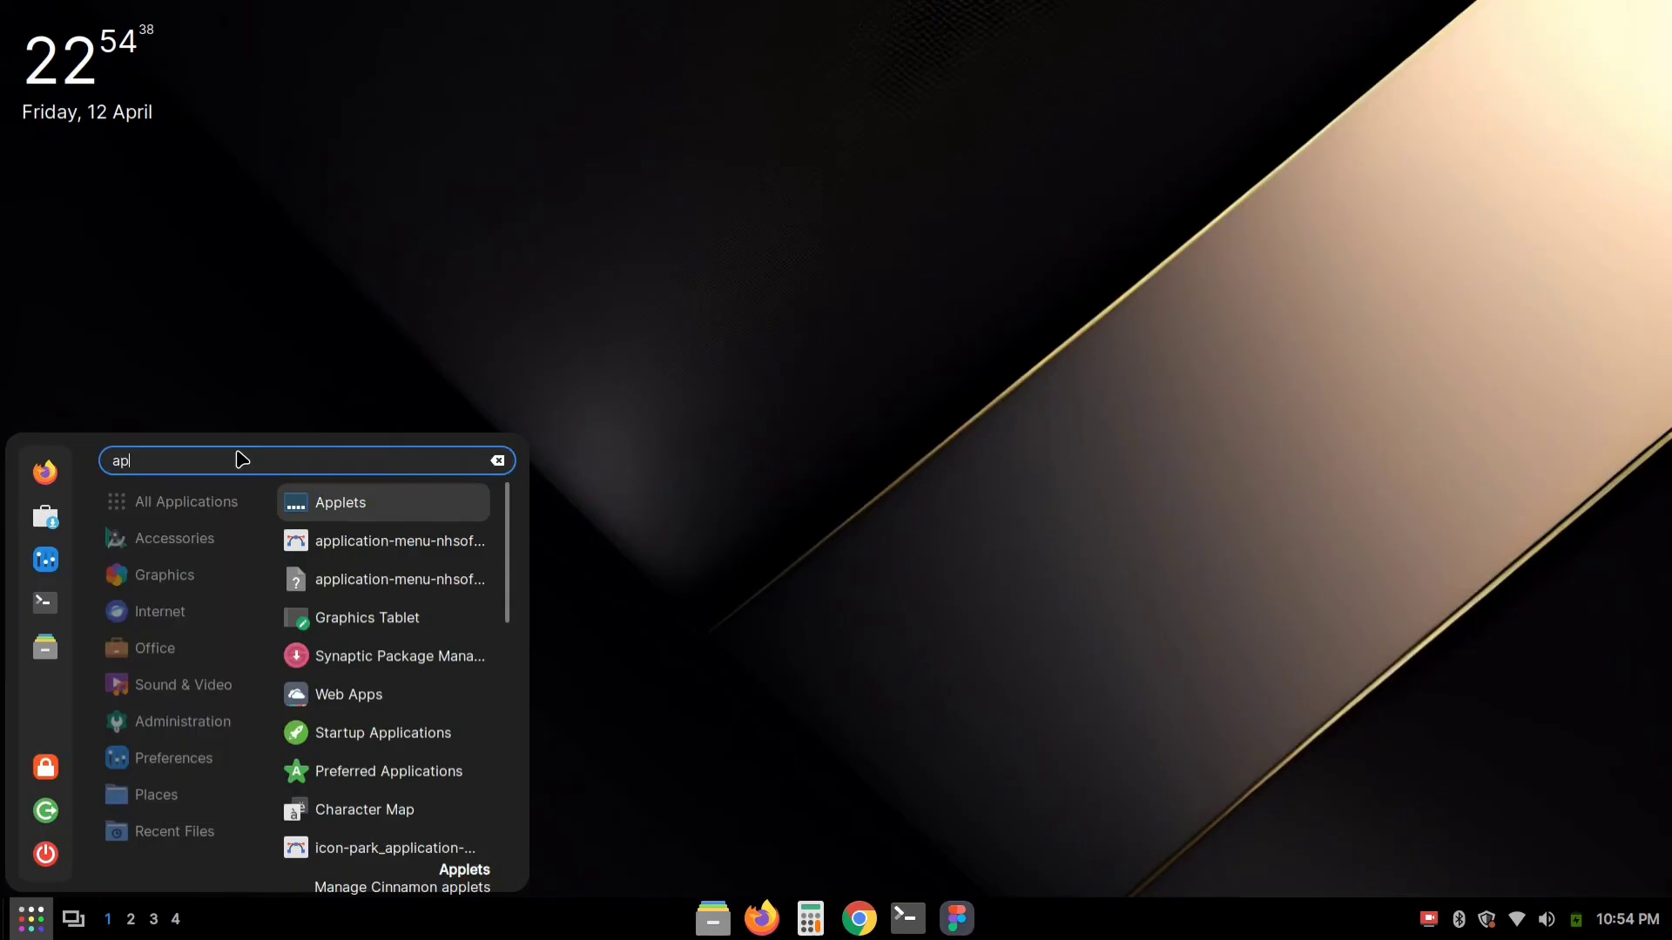
pyautogui.click(404, 509)
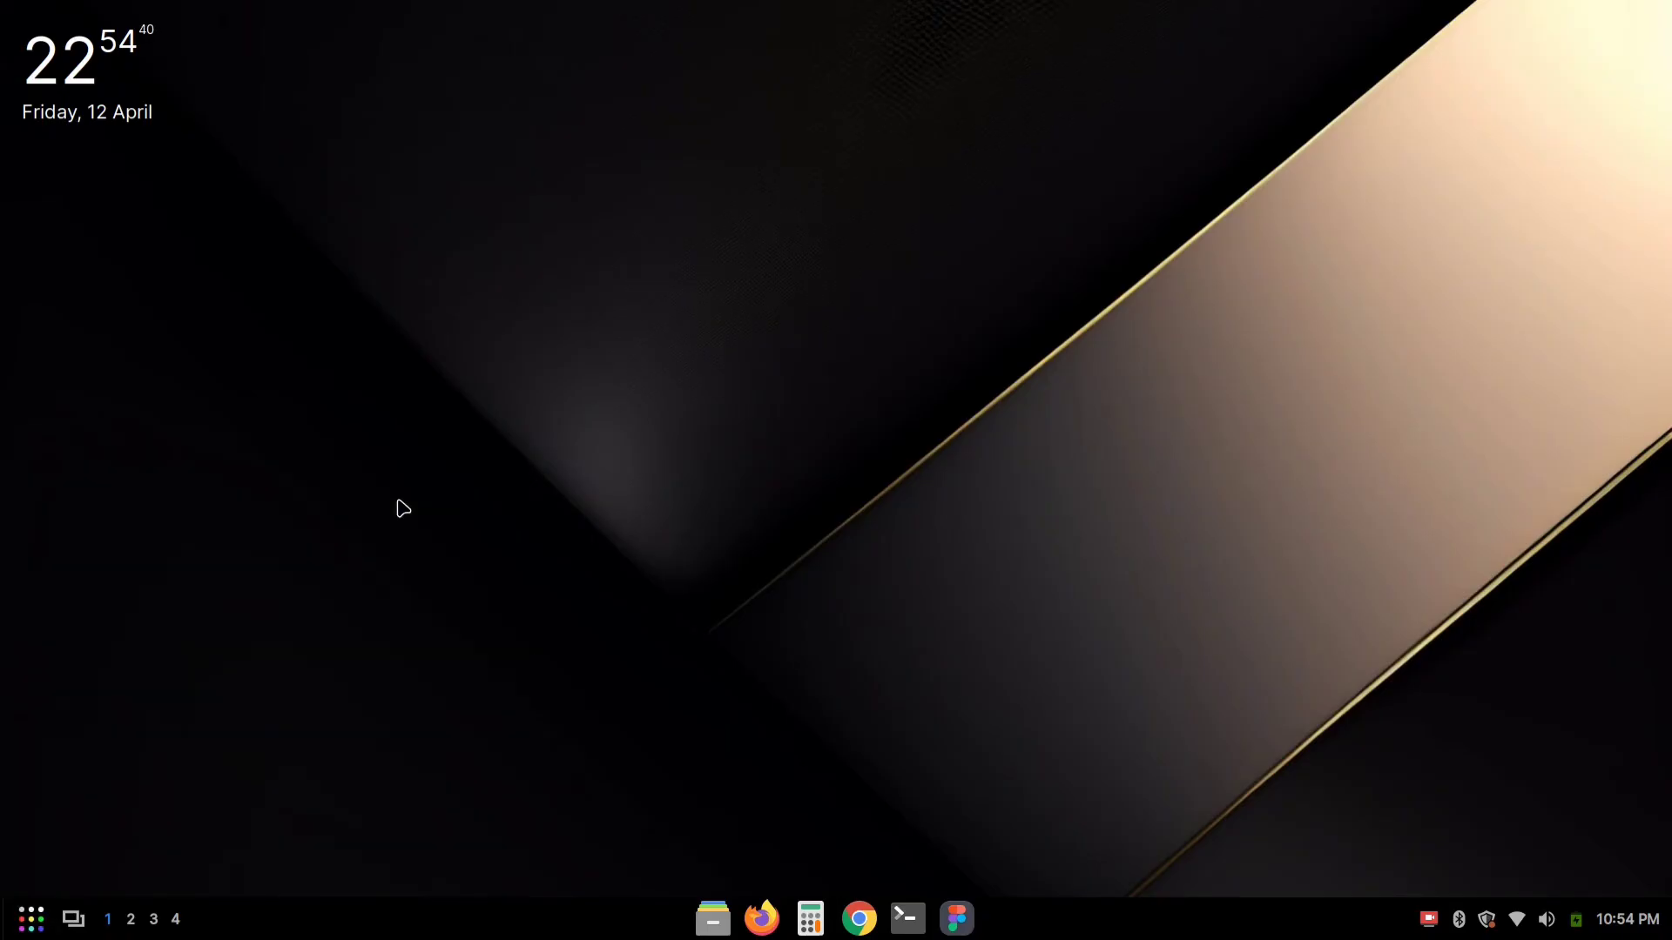
pyautogui.click(866, 243)
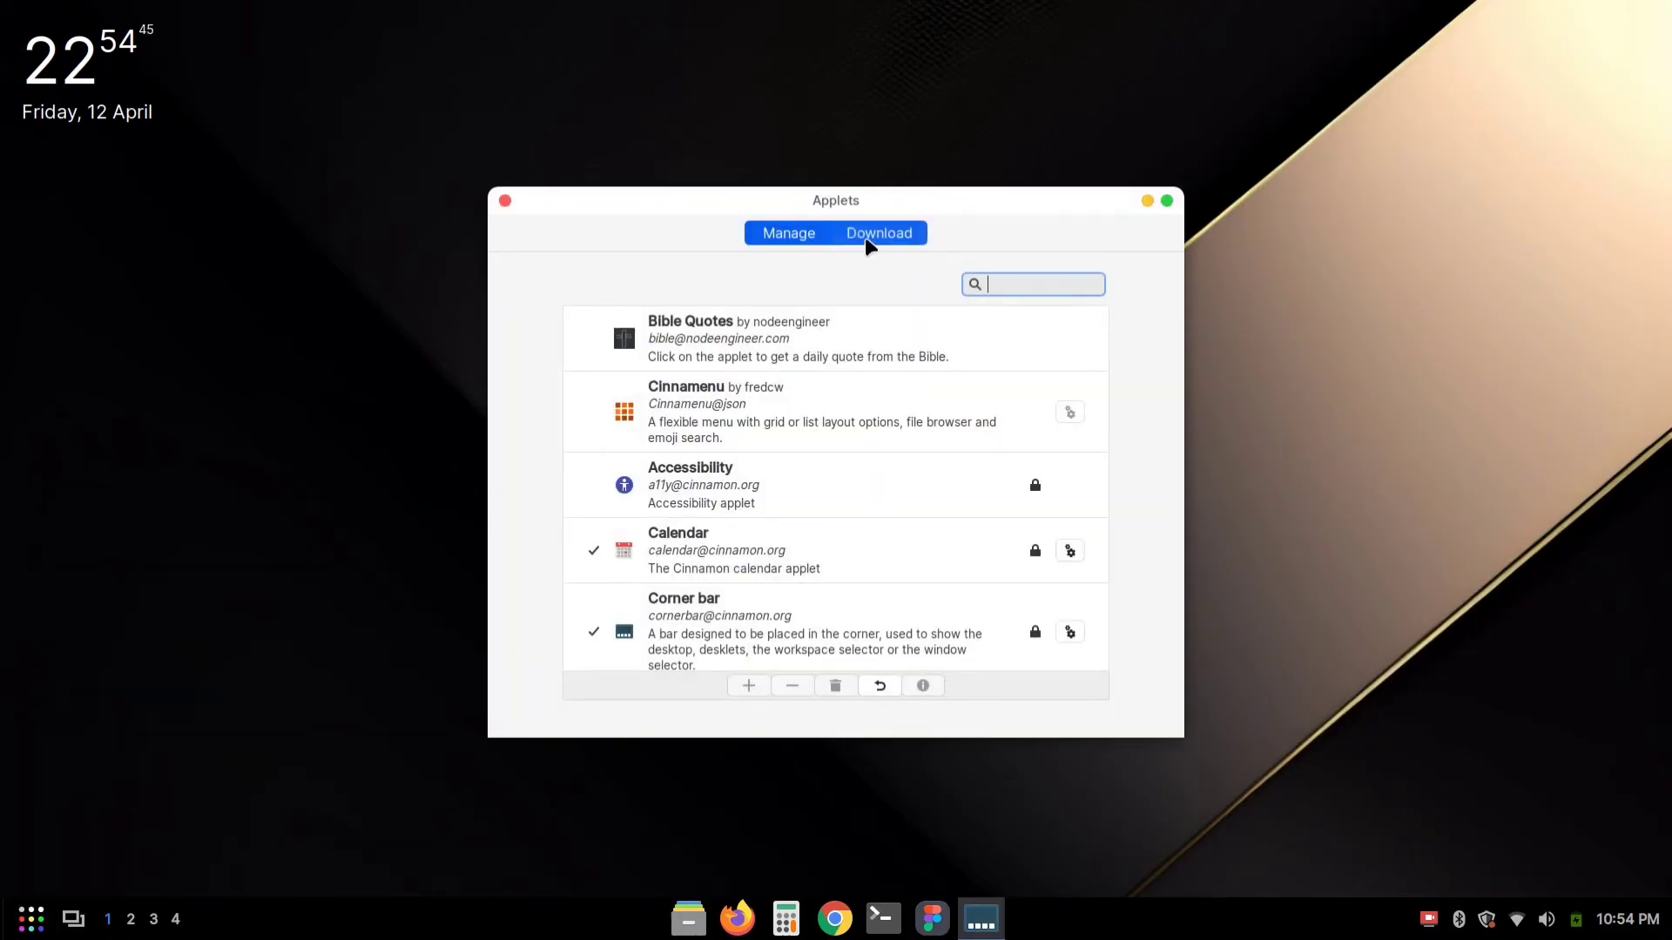
pyautogui.write('kde')
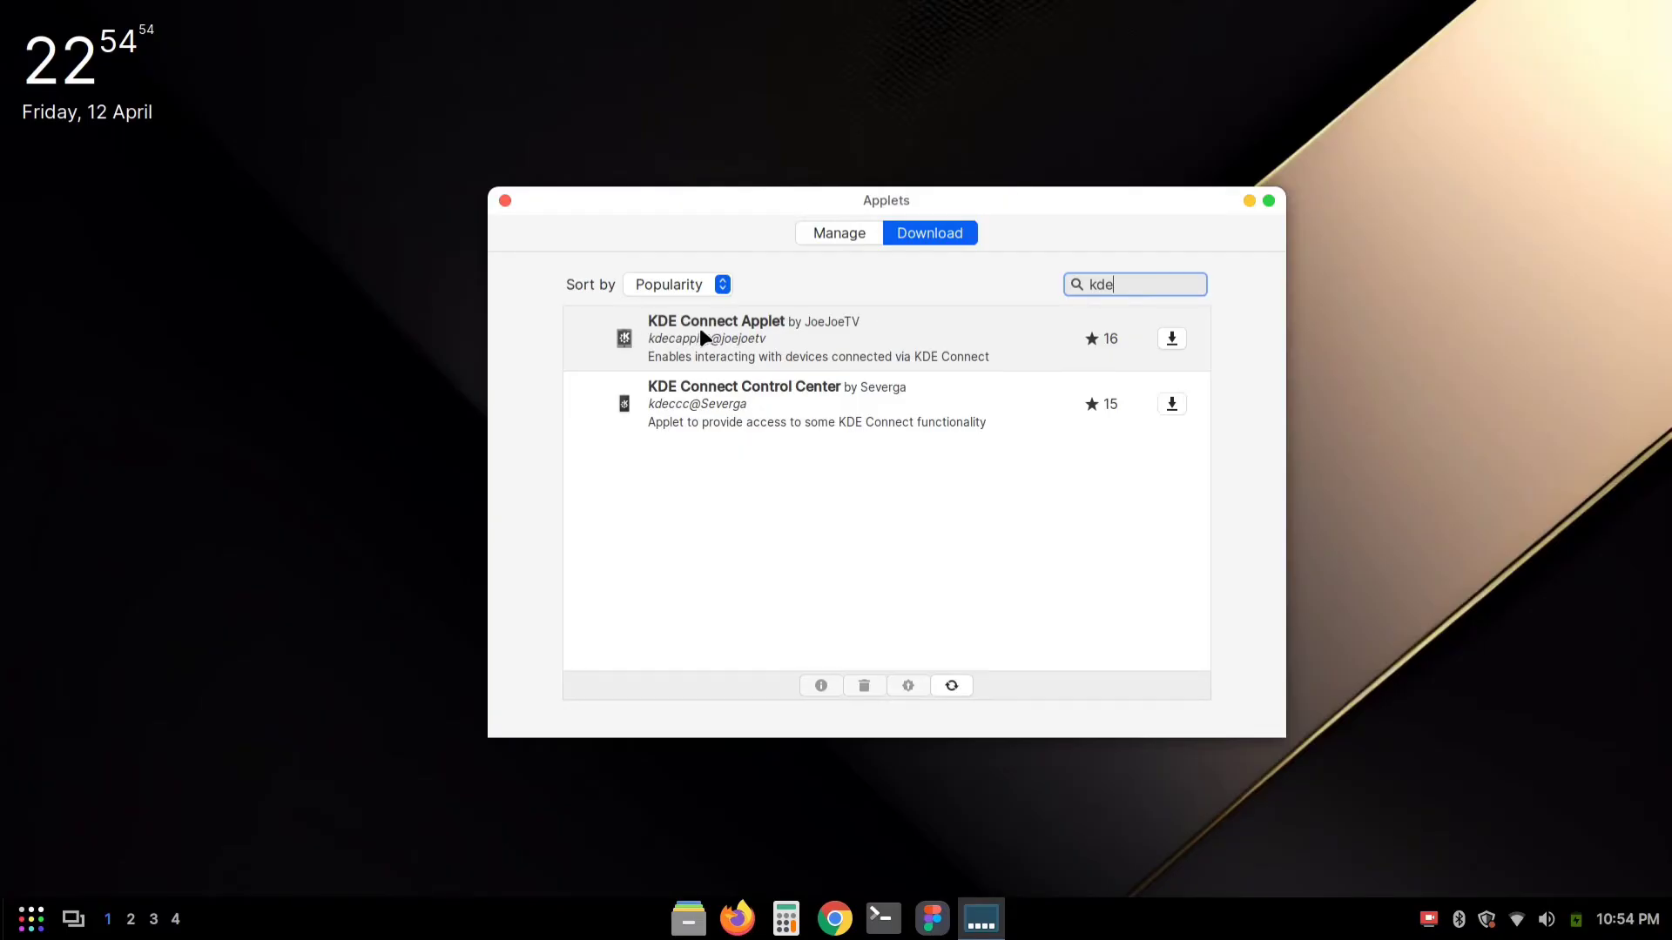
pyautogui.click(1175, 345)
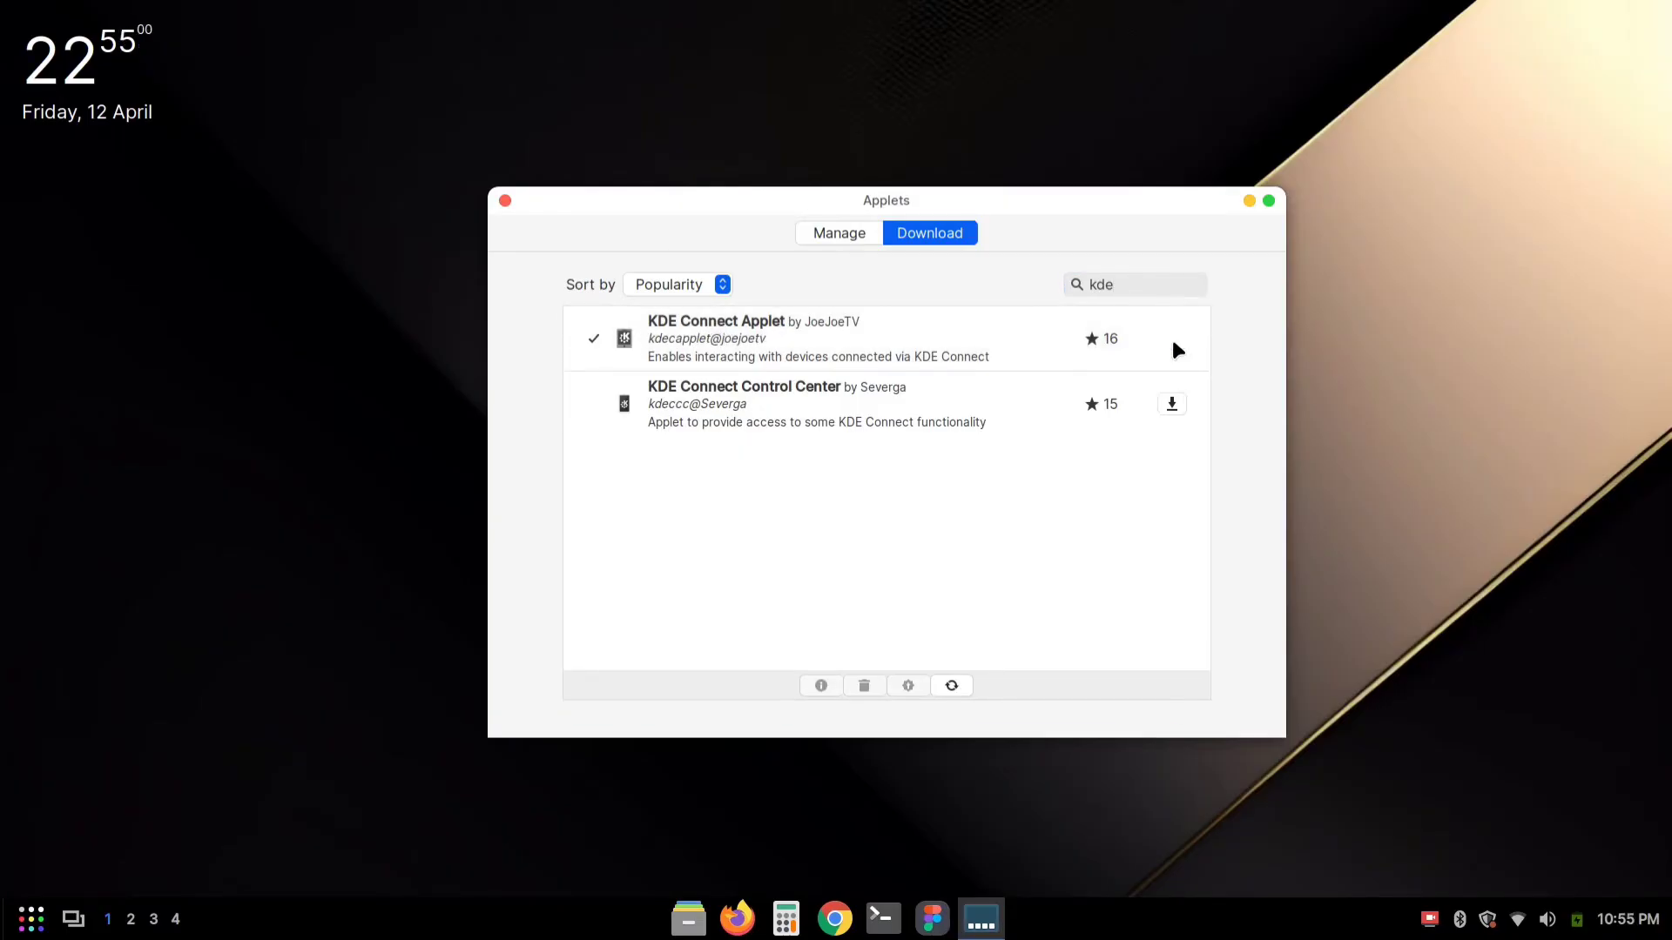
# - Add the installed KDE Connect Applet to the panel from the Manage list
pyautogui.click(851, 240)
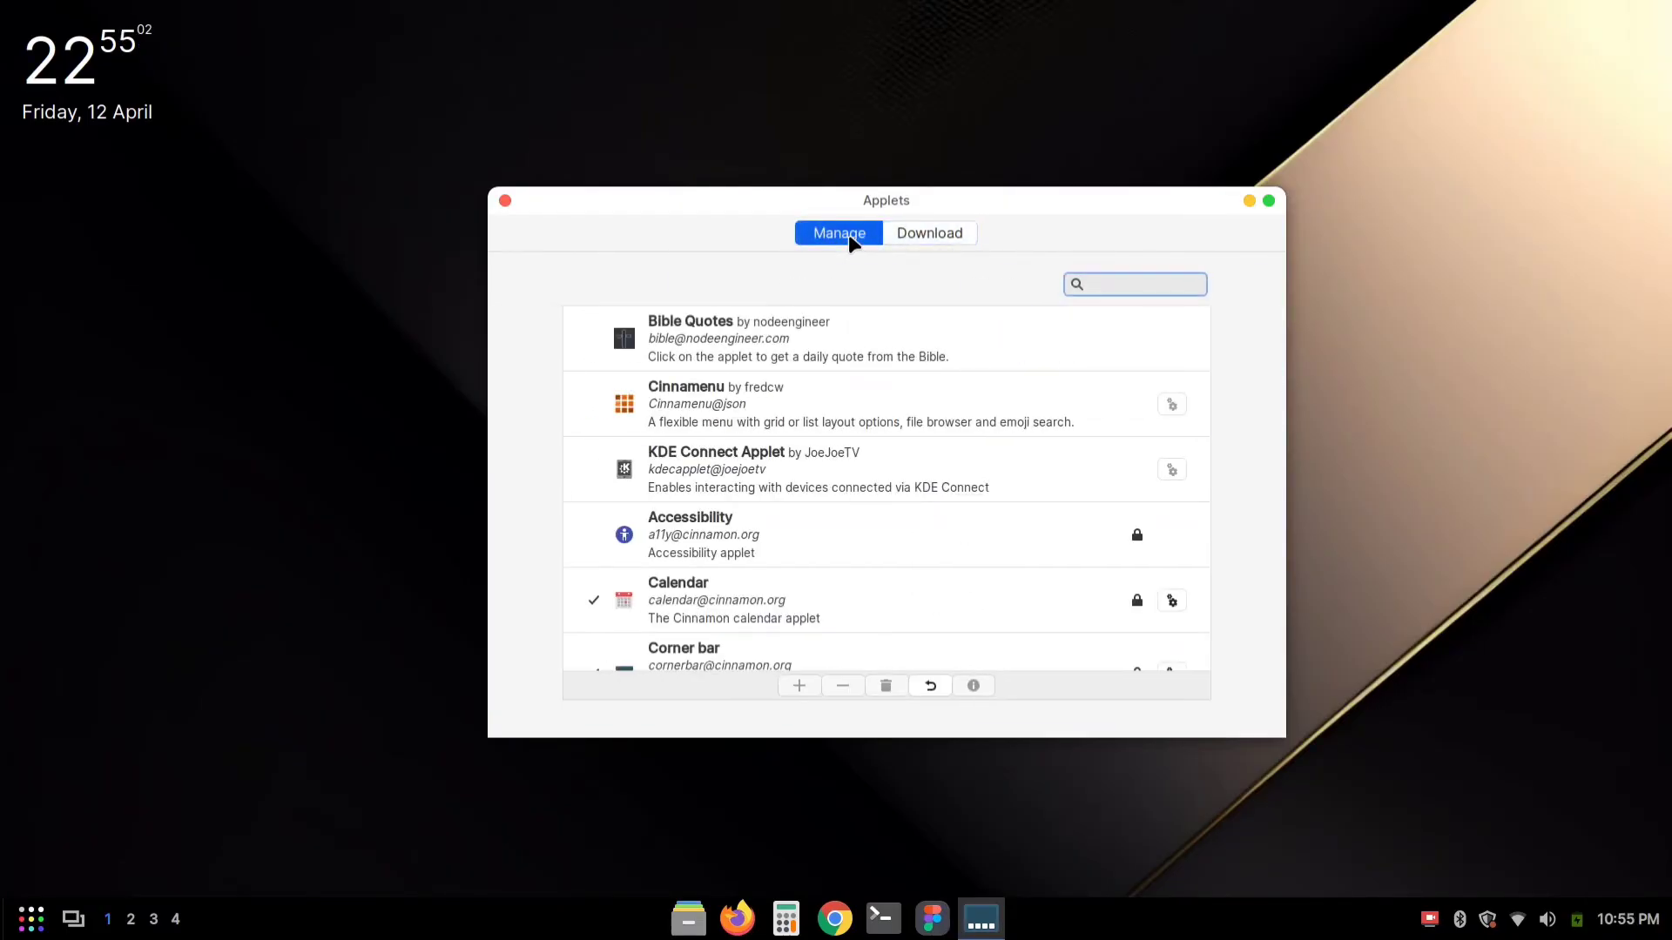
pyautogui.click(642, 478)
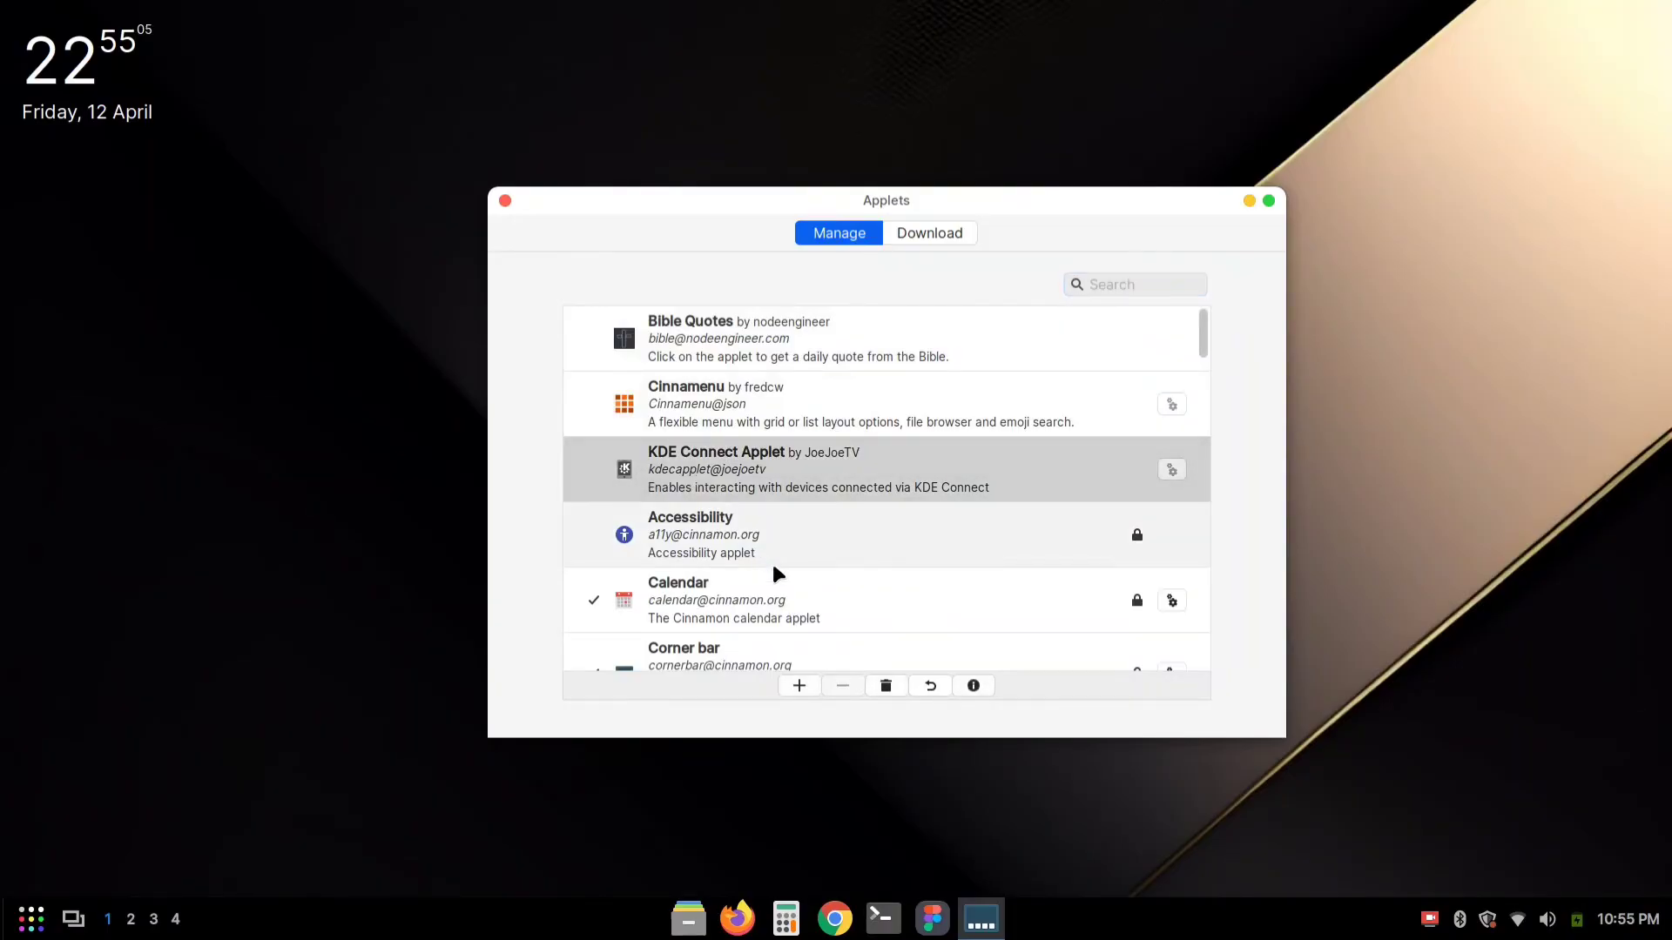
pyautogui.click(797, 687)
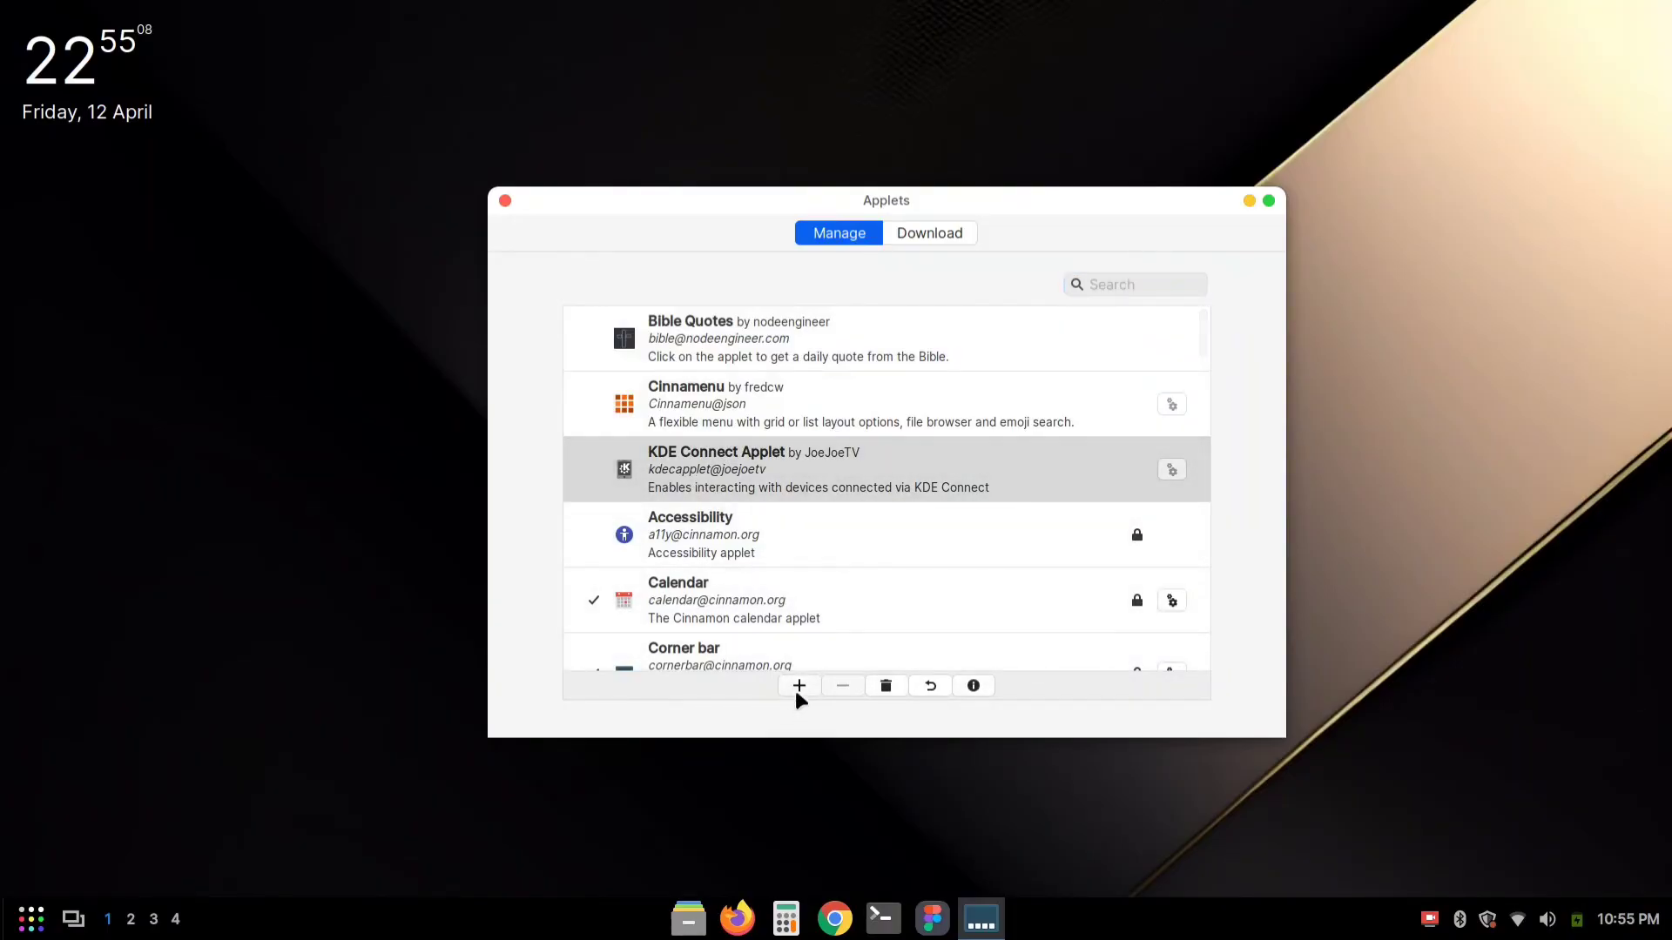
pyautogui.click(799, 687)
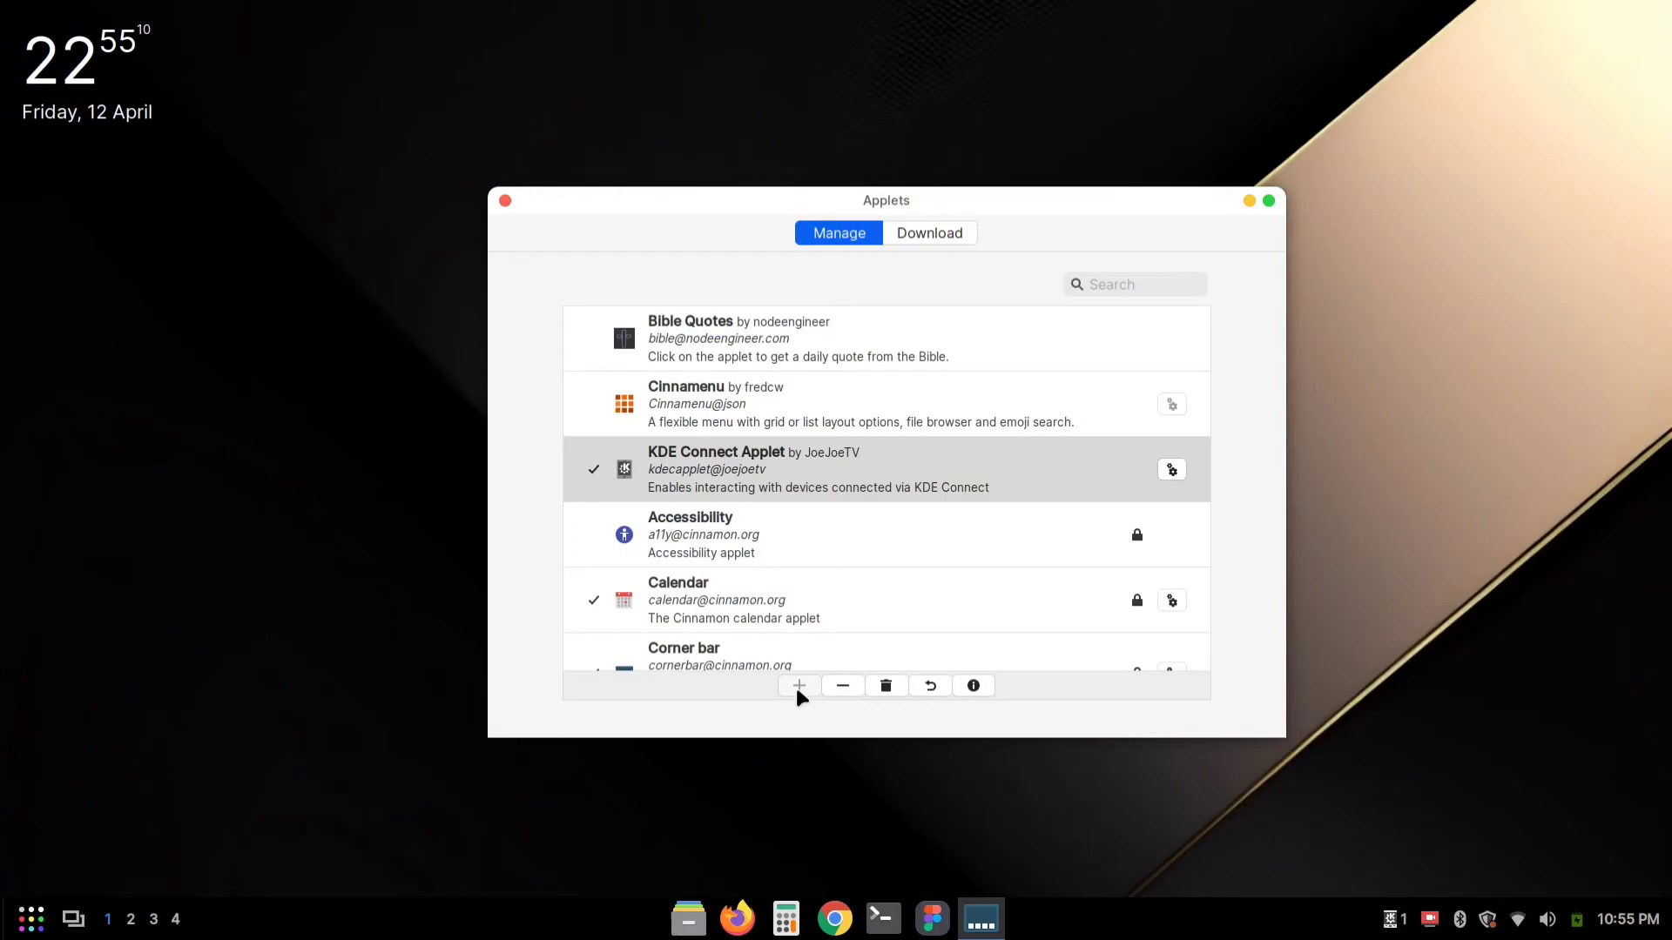
# - Close Applets and review the phone's Share options (Send URL, Text, File(s)) in the tray applet
pyautogui.moveTo(653, 194); pyautogui.dragTo(382, 199)
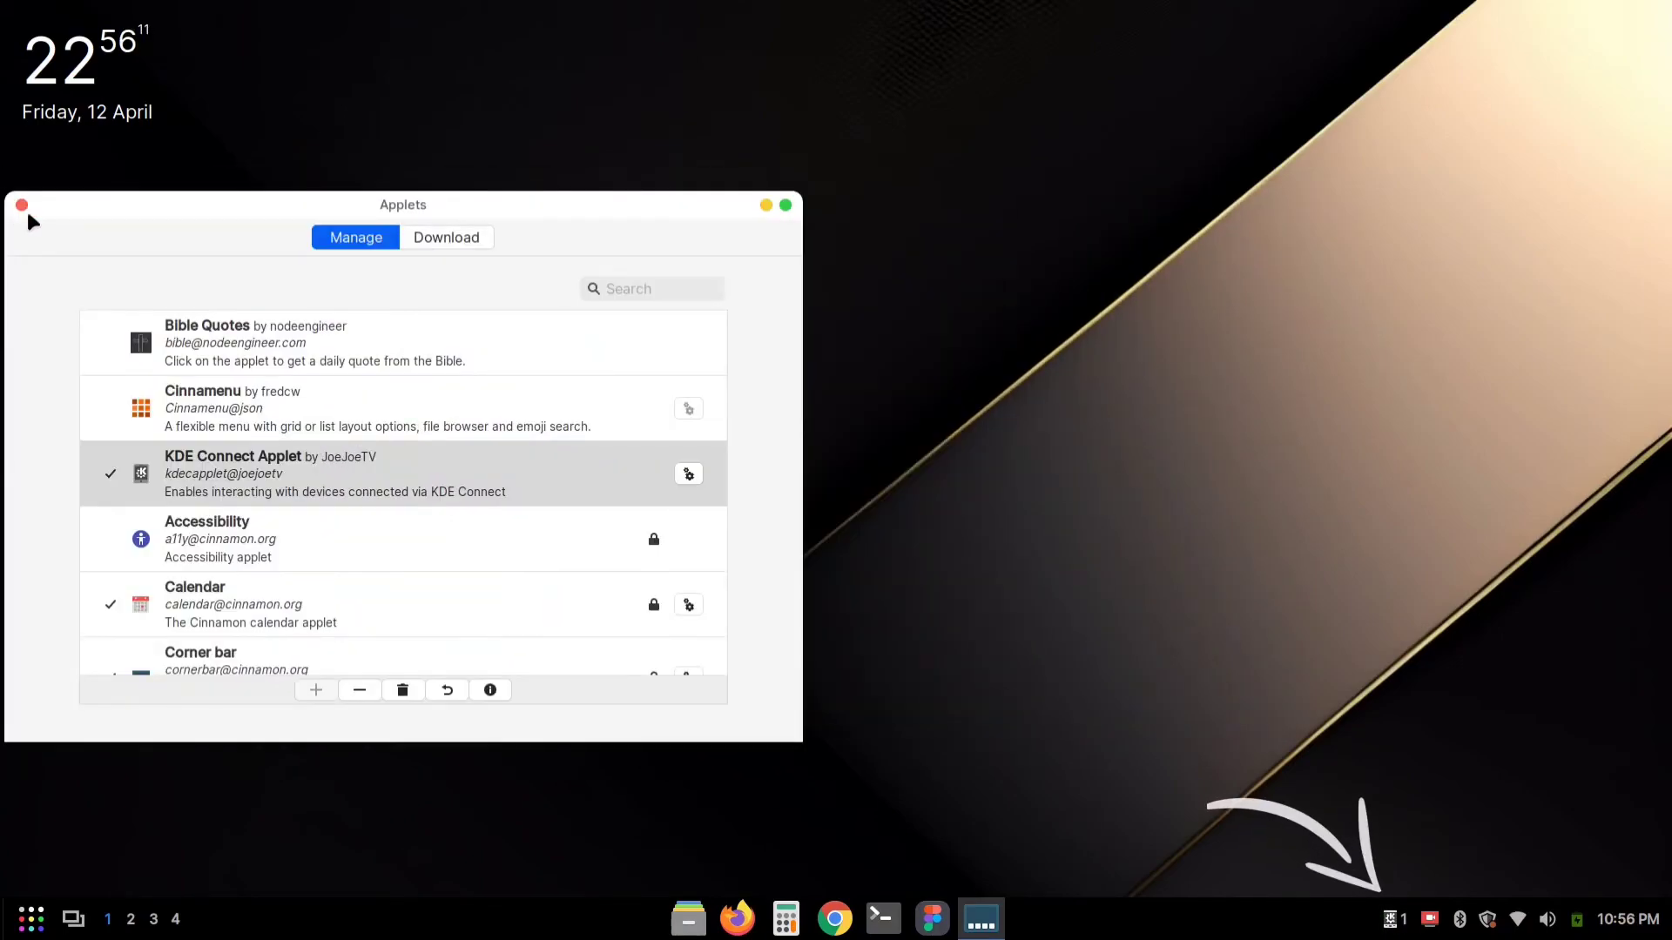
pyautogui.click(23, 205)
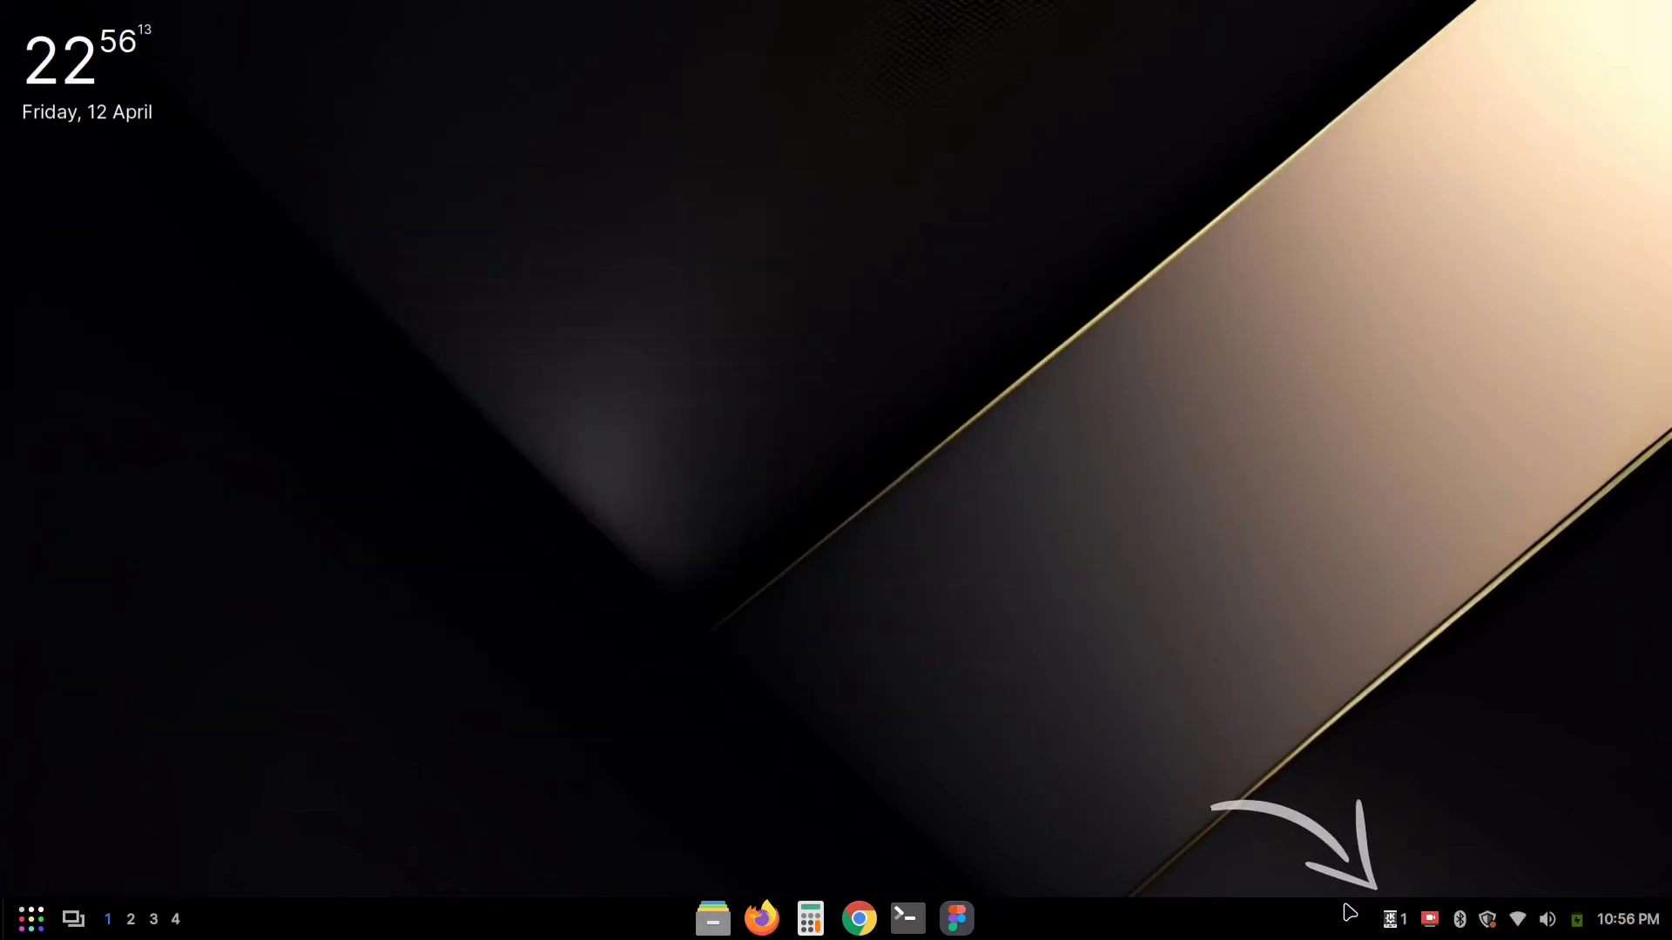
pyautogui.click(1392, 919)
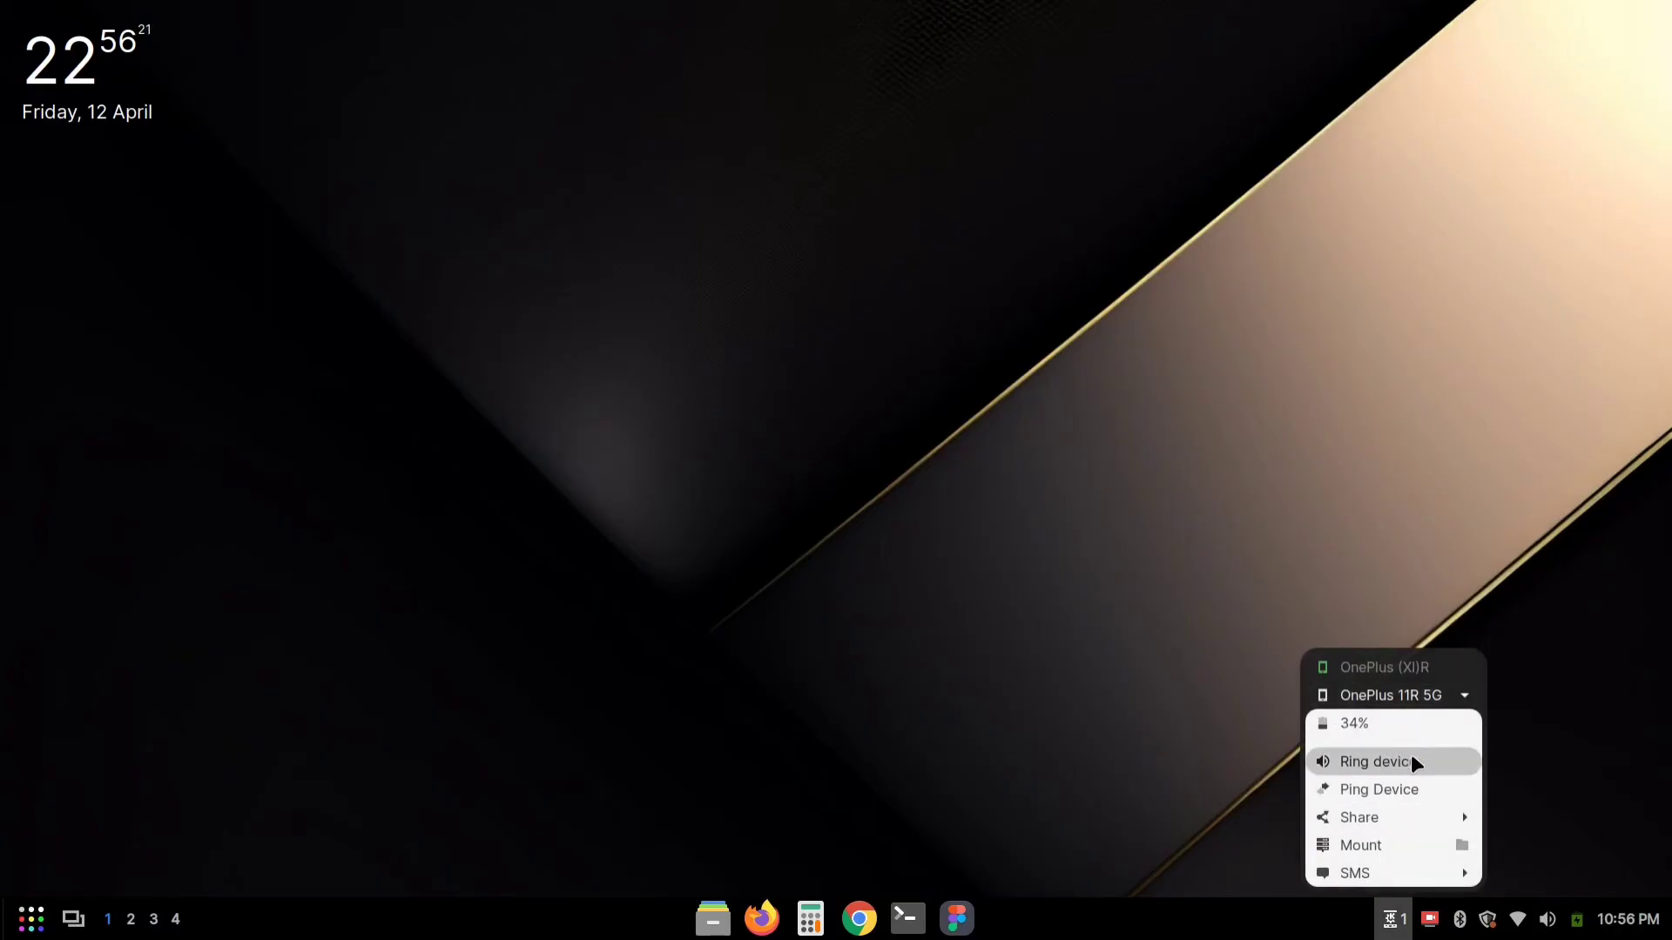
pyautogui.click(1384, 819)
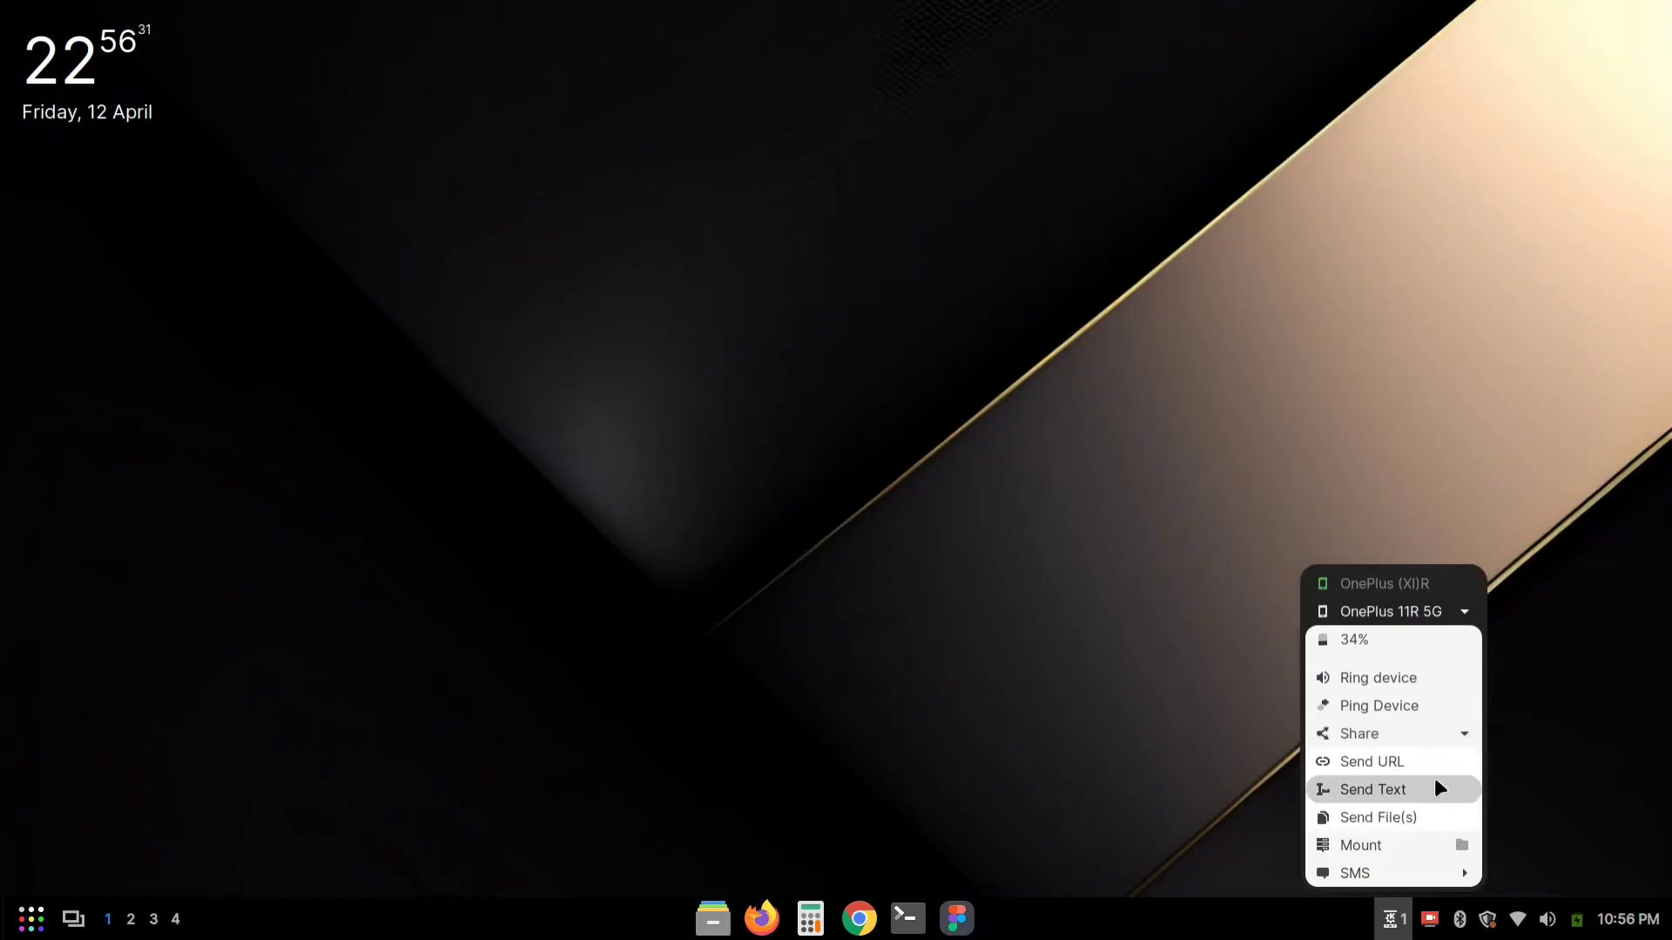
pyautogui.click(1342, 817)
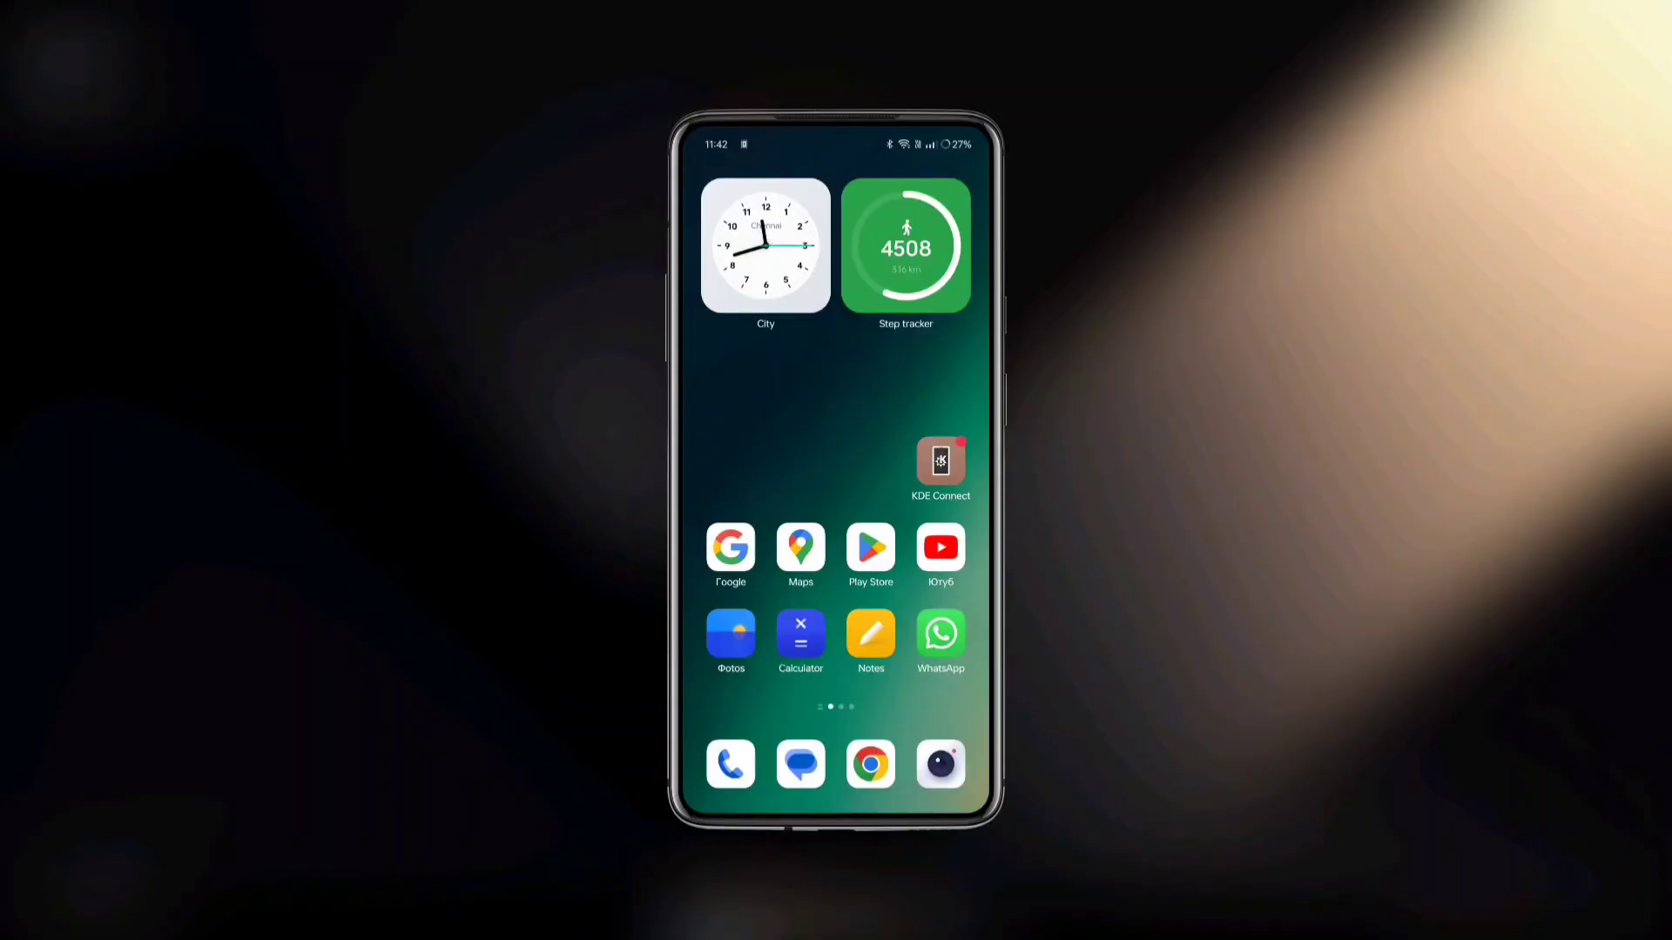
# - From the Pavilion device page, follow Notification sync's permission prompt into Android's notification-access settings
pyautogui.click(940, 461)
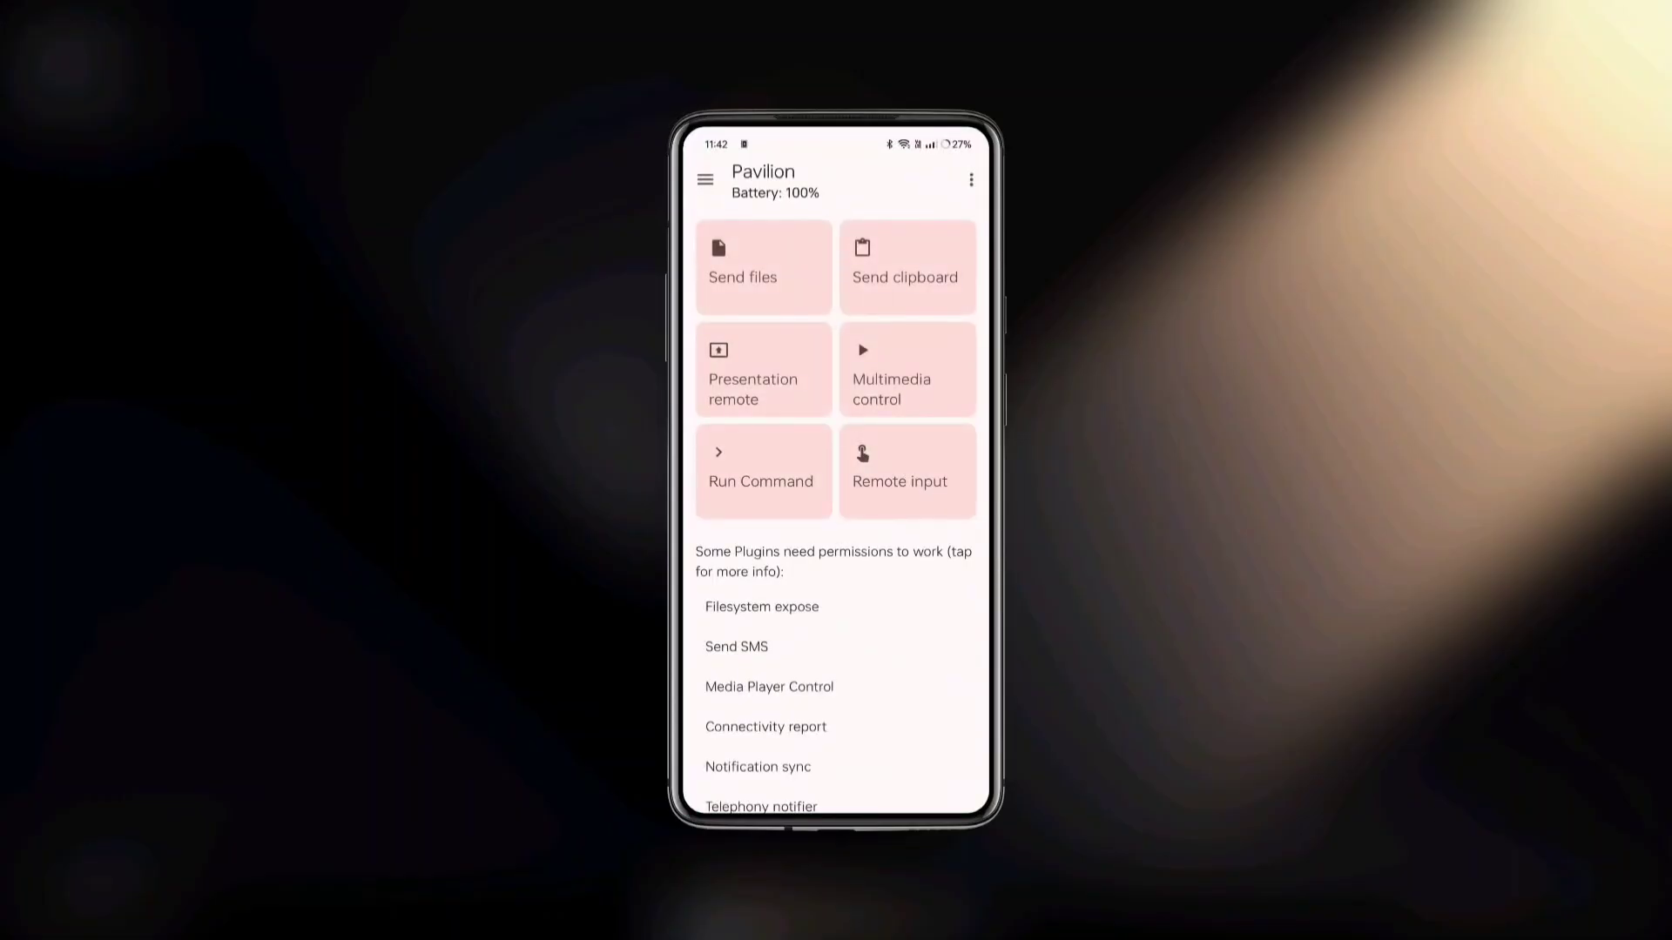
pyautogui.scroll(-2, 836, 523)
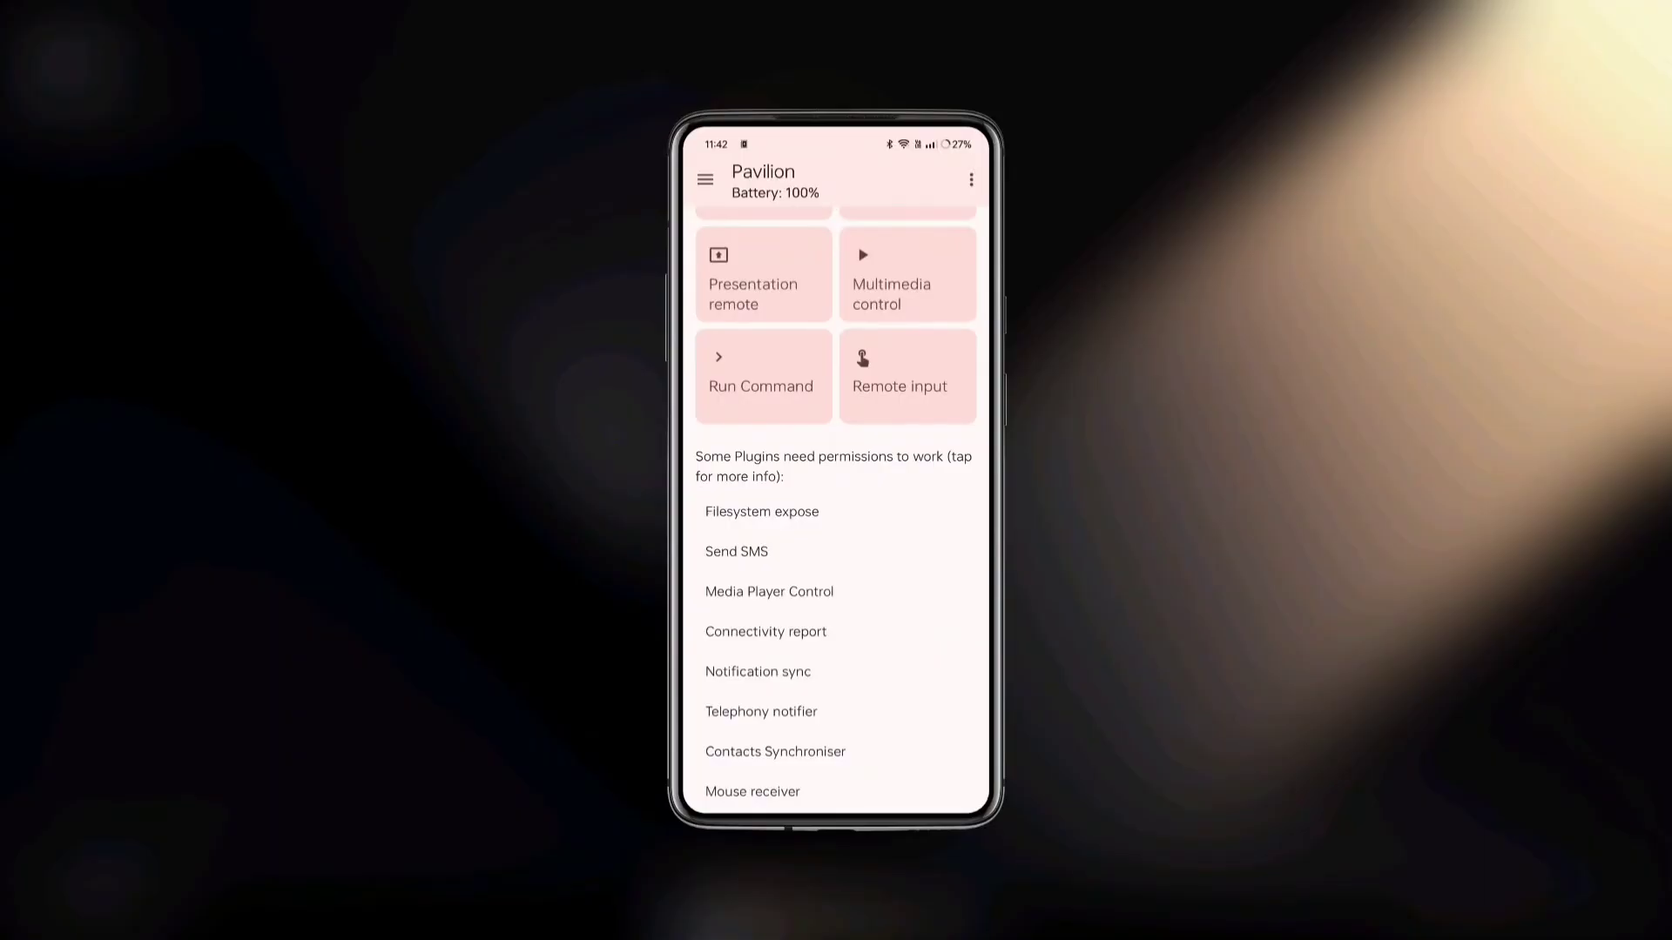
pyautogui.click(808, 672)
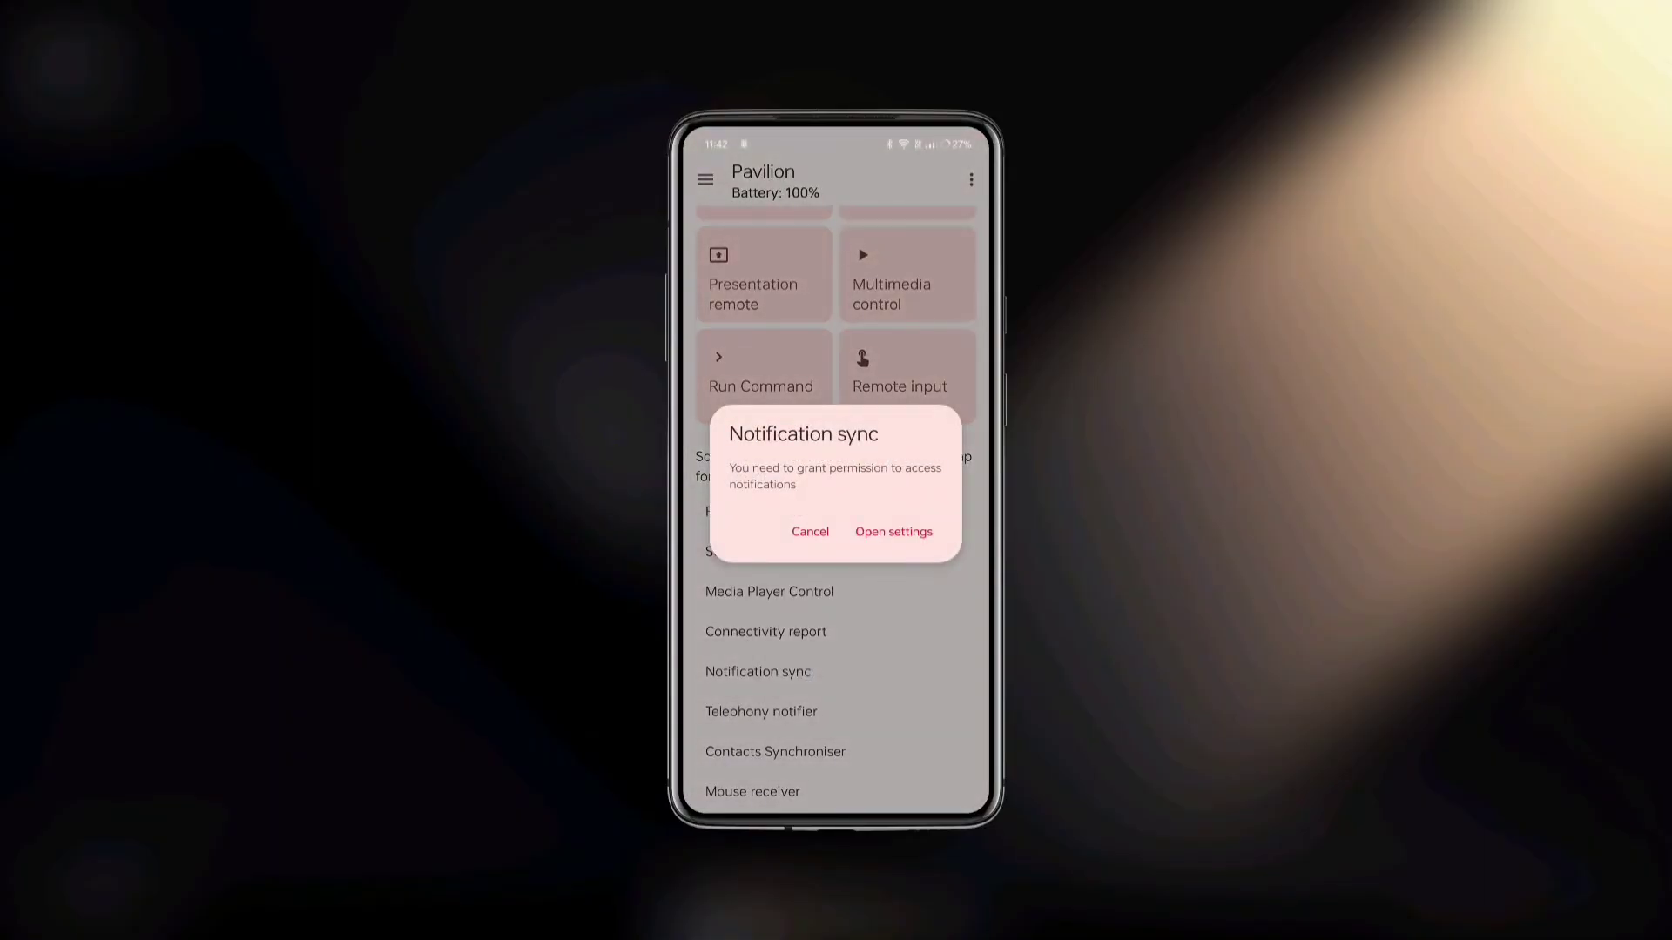
pyautogui.click(894, 531)
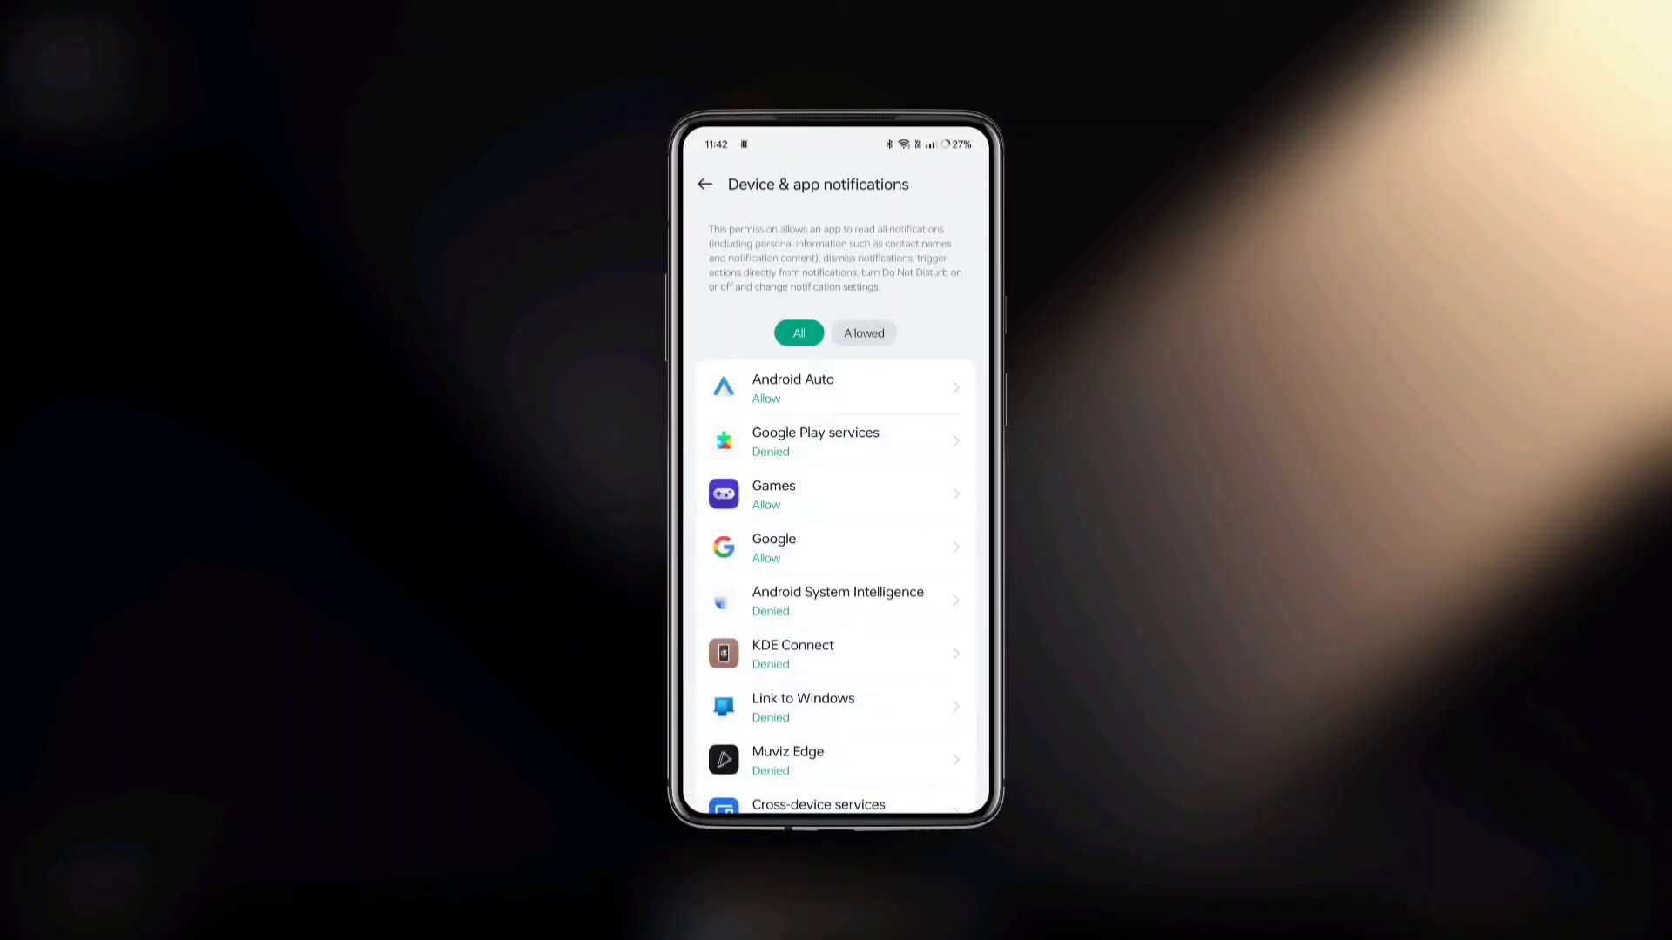
# - Allow notification access for KDE Connect, then return to the Pavilion device page
pyautogui.click(836, 654)
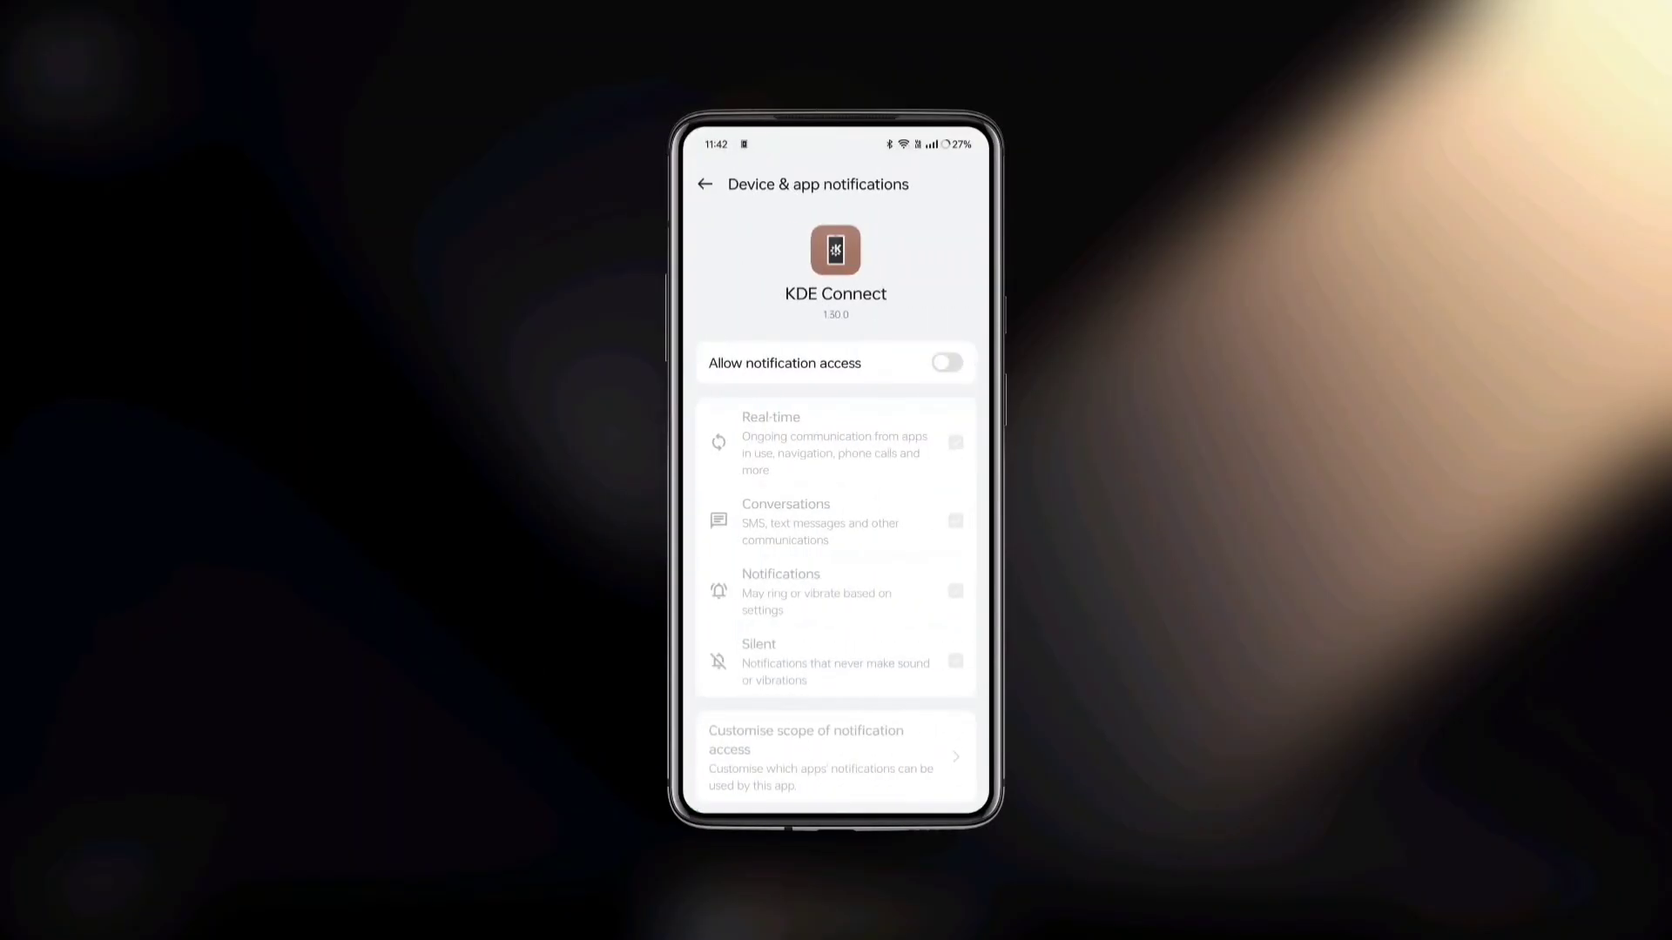
pyautogui.click(947, 363)
pyautogui.click(905, 766)
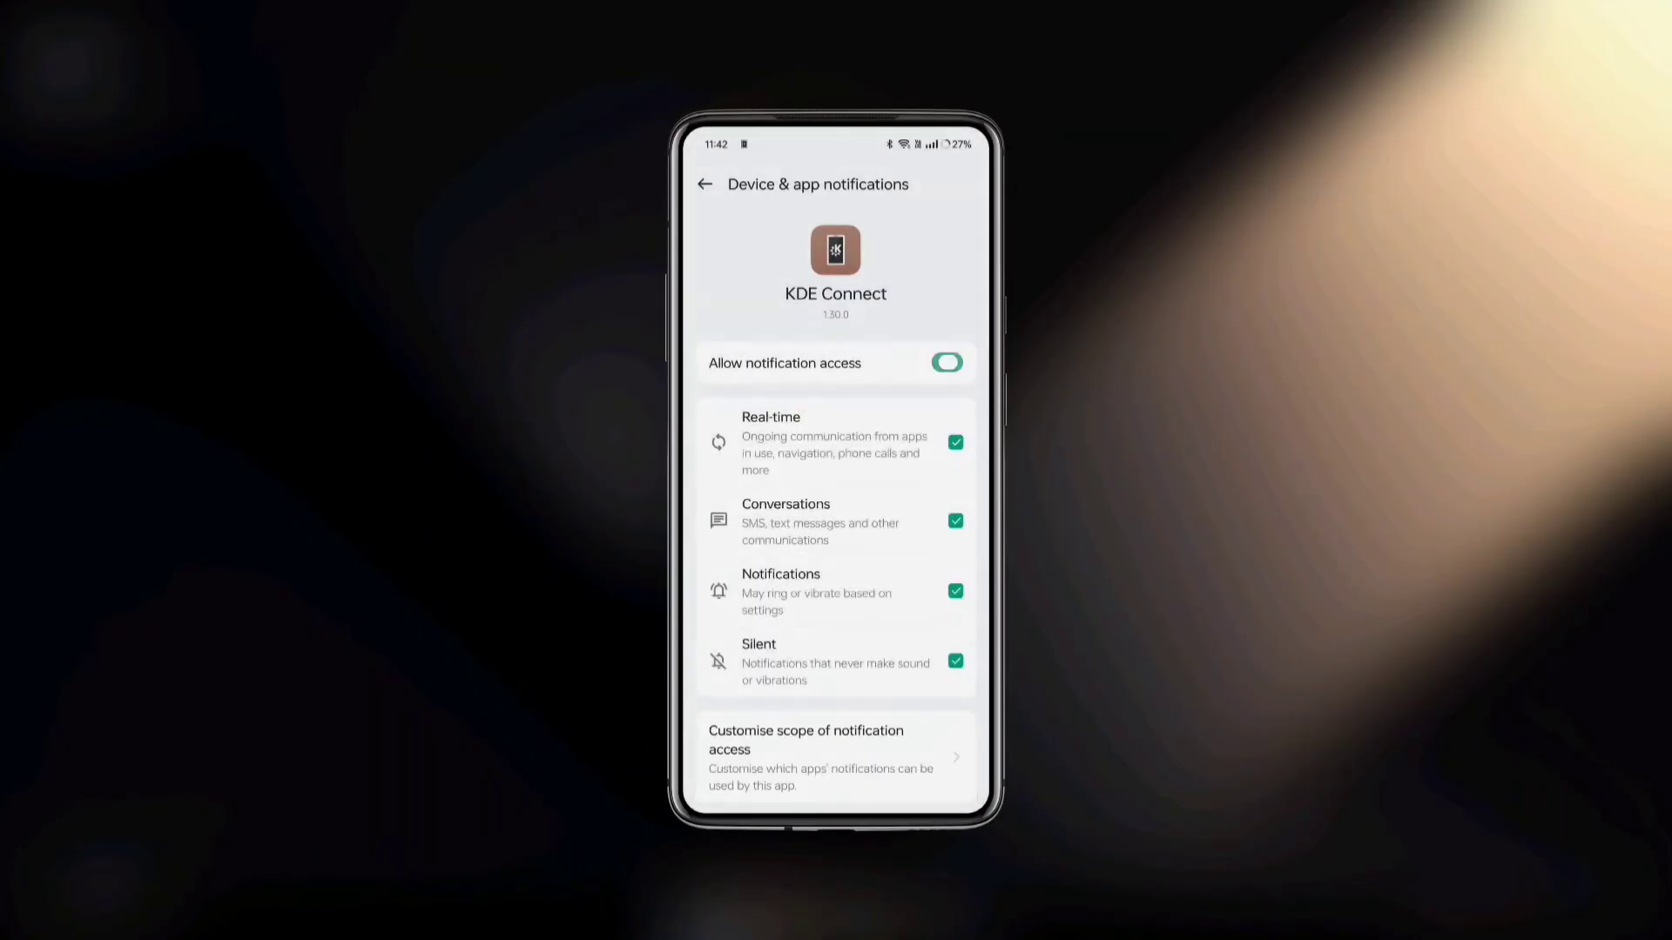
pyautogui.scroll(-1, 836, 503)
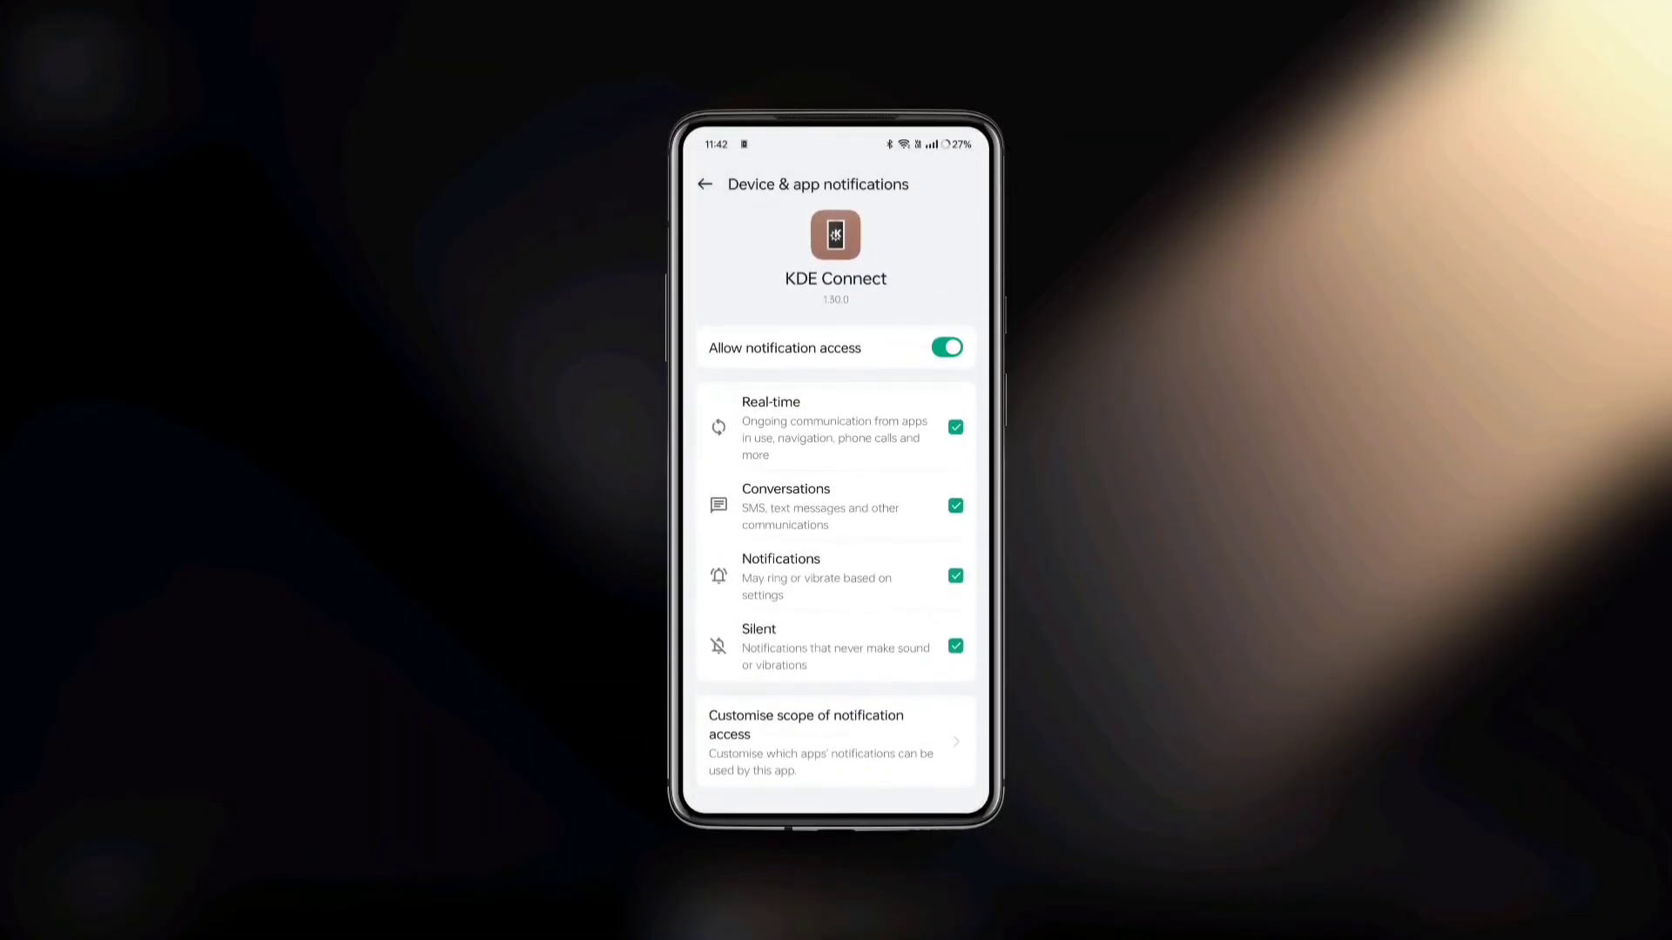
pyautogui.moveTo(989, 538); pyautogui.dragTo(849, 598)
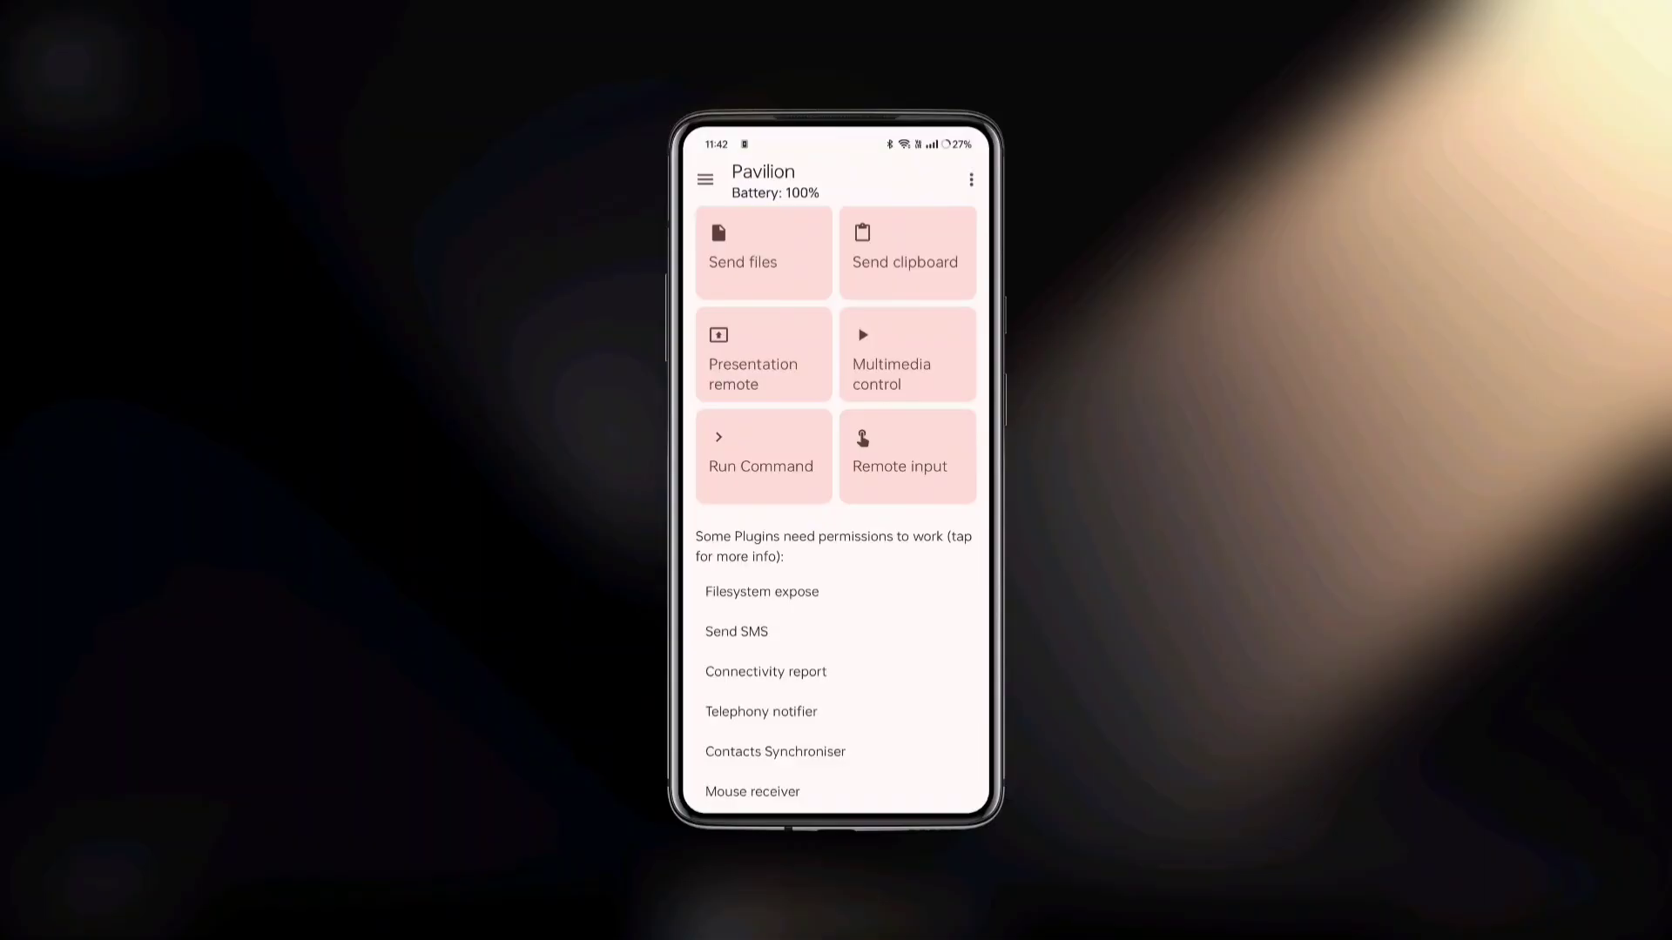
pyautogui.scroll(-1, 903, 681)
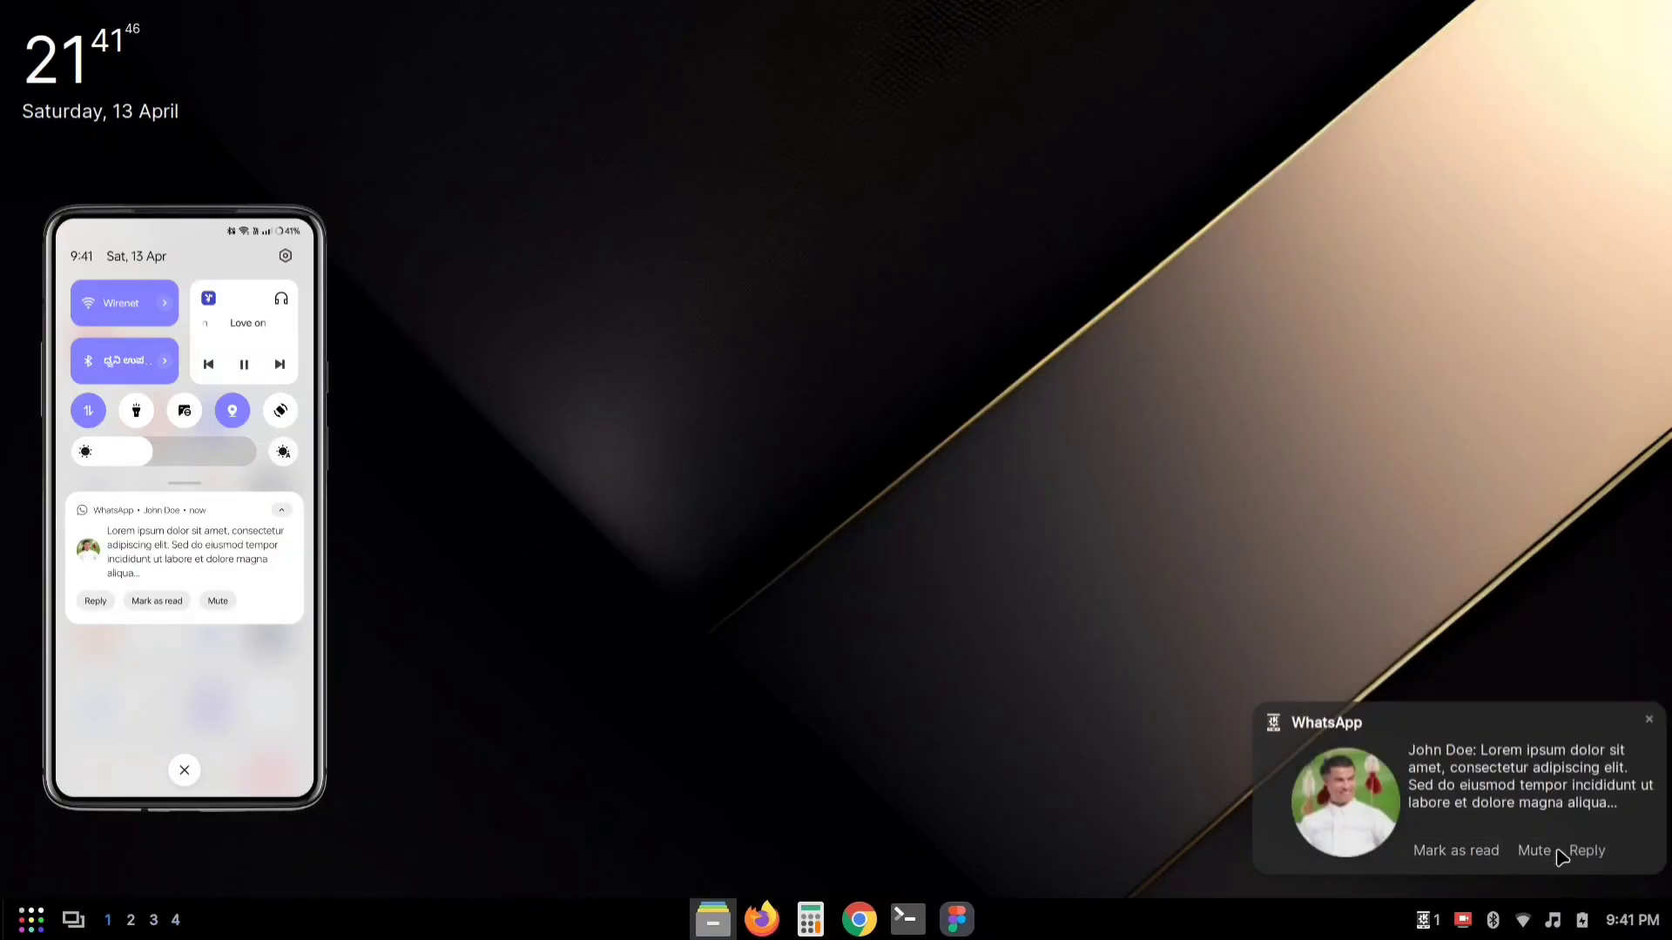
# - Reply 'manga doder ispum' to the WhatsApp notification from the desktop, then dismiss it
pyautogui.click(1585, 852)
pyautogui.write('man')
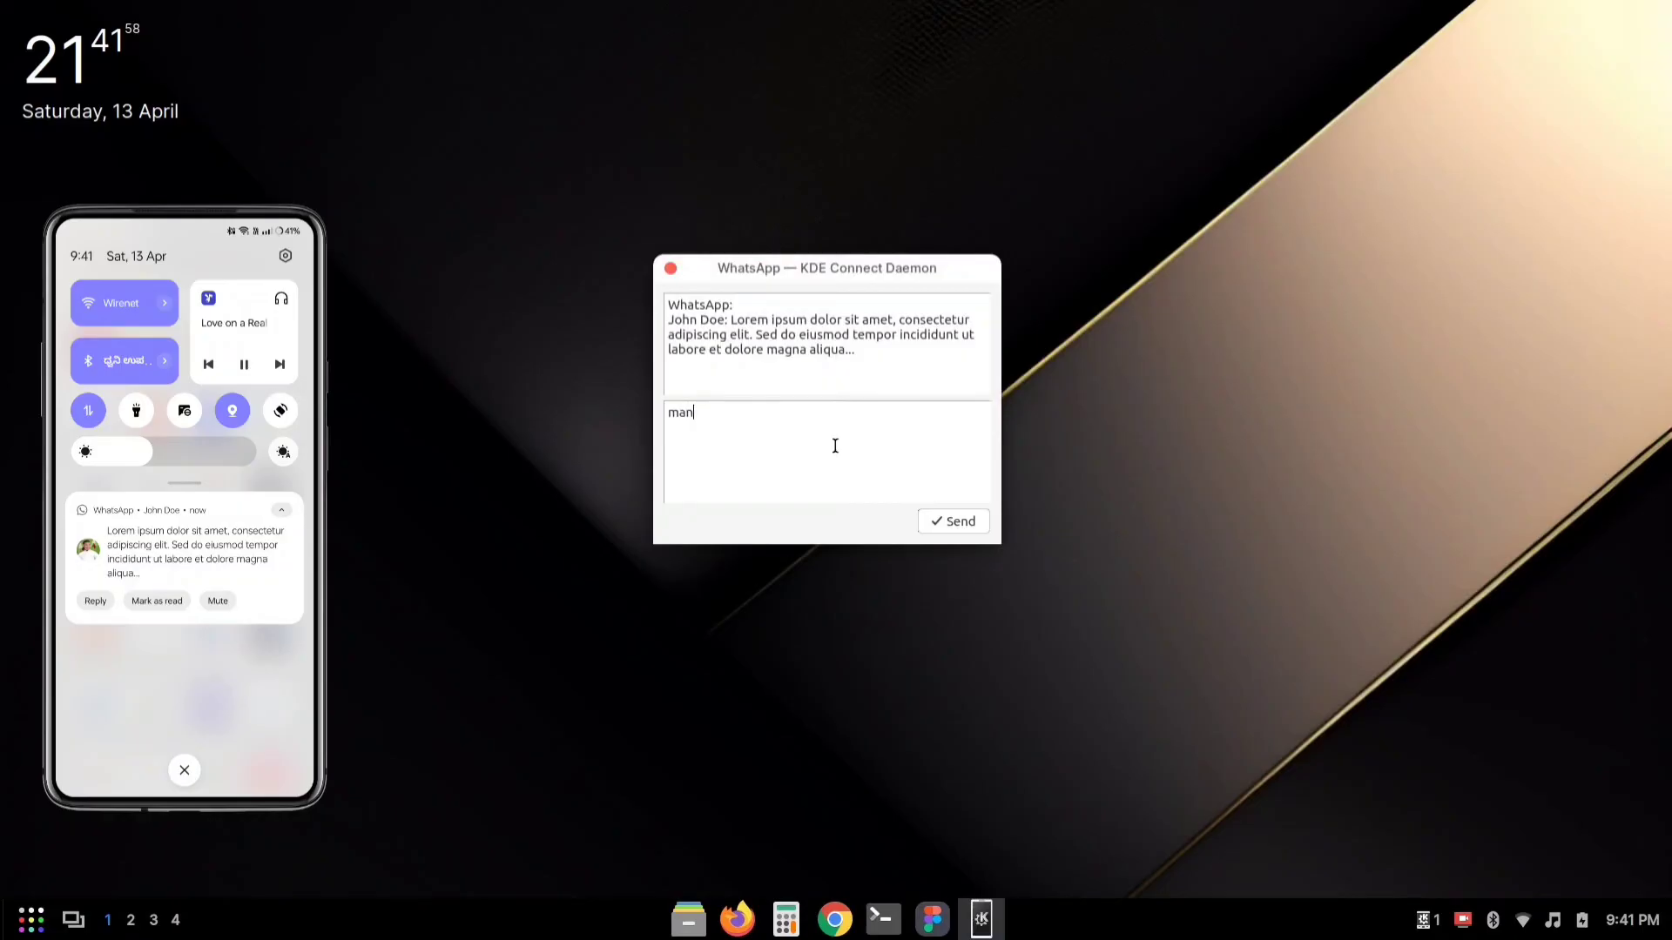
pyautogui.write('ga doder ispum')
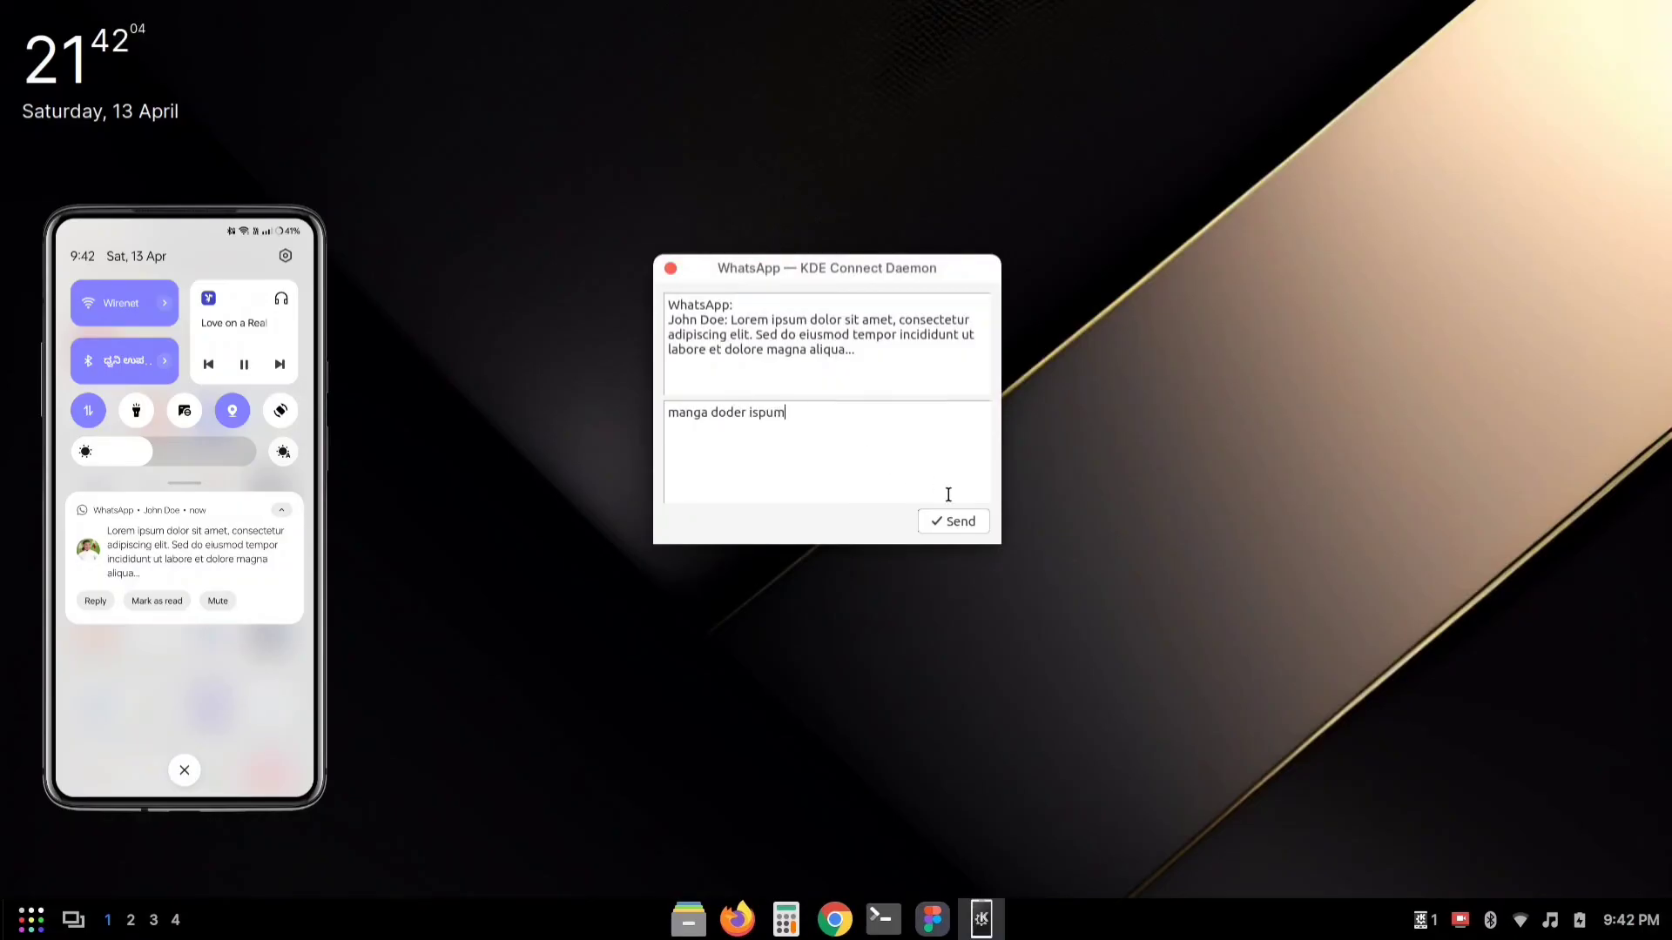
pyautogui.click(961, 523)
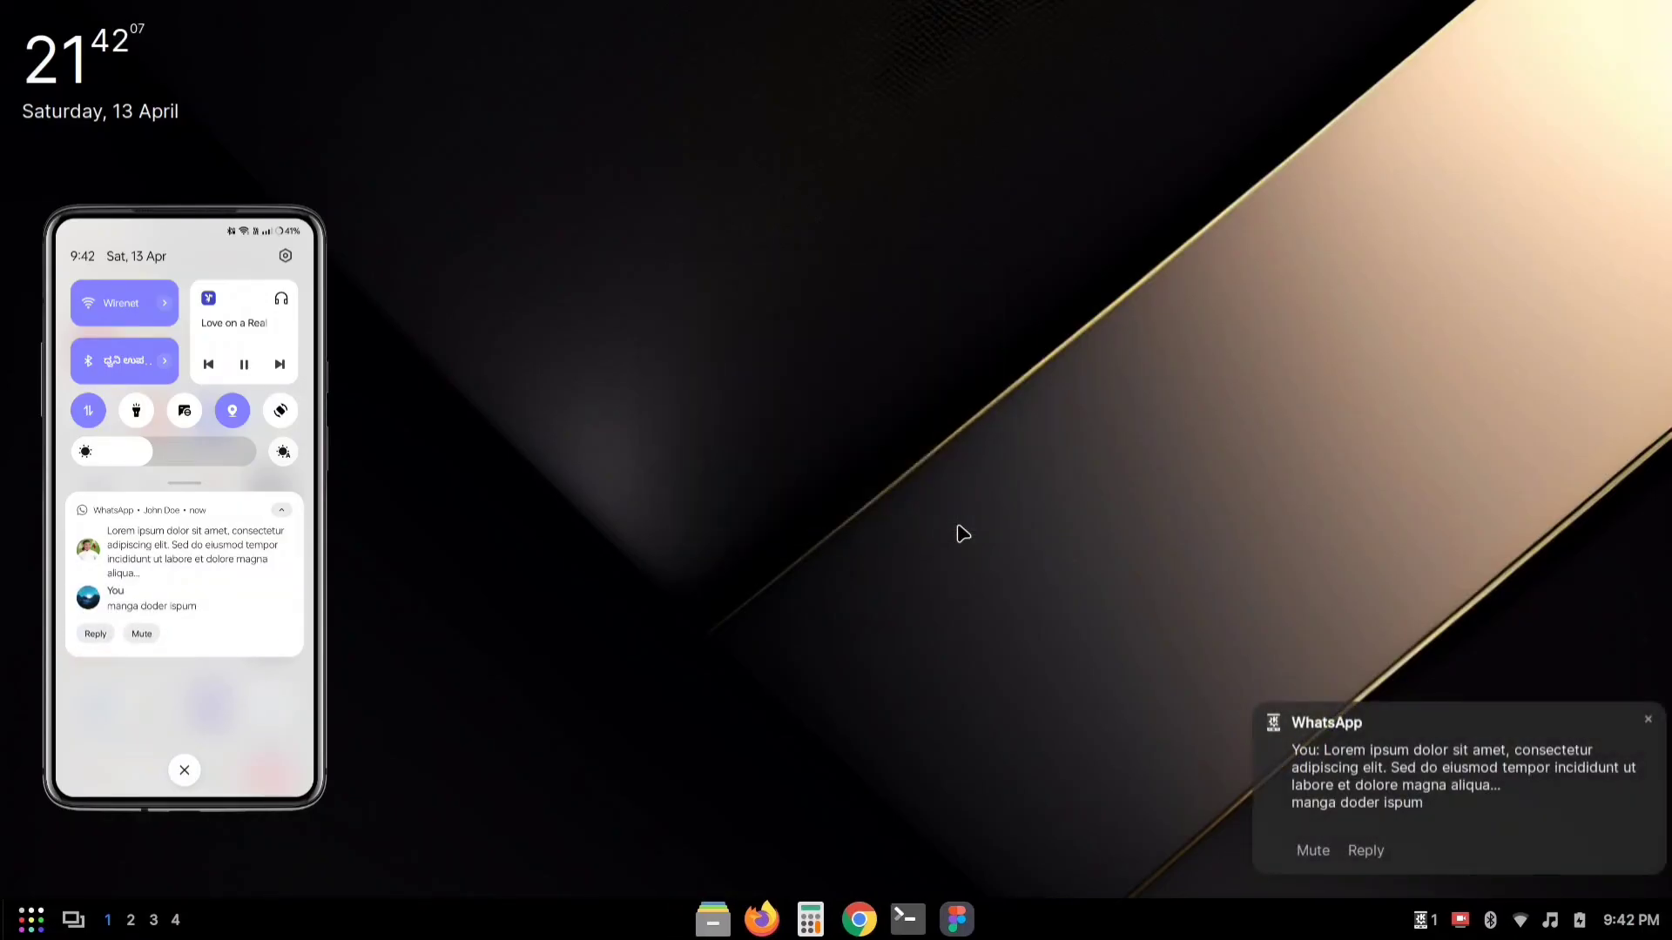
pyautogui.click(1649, 723)
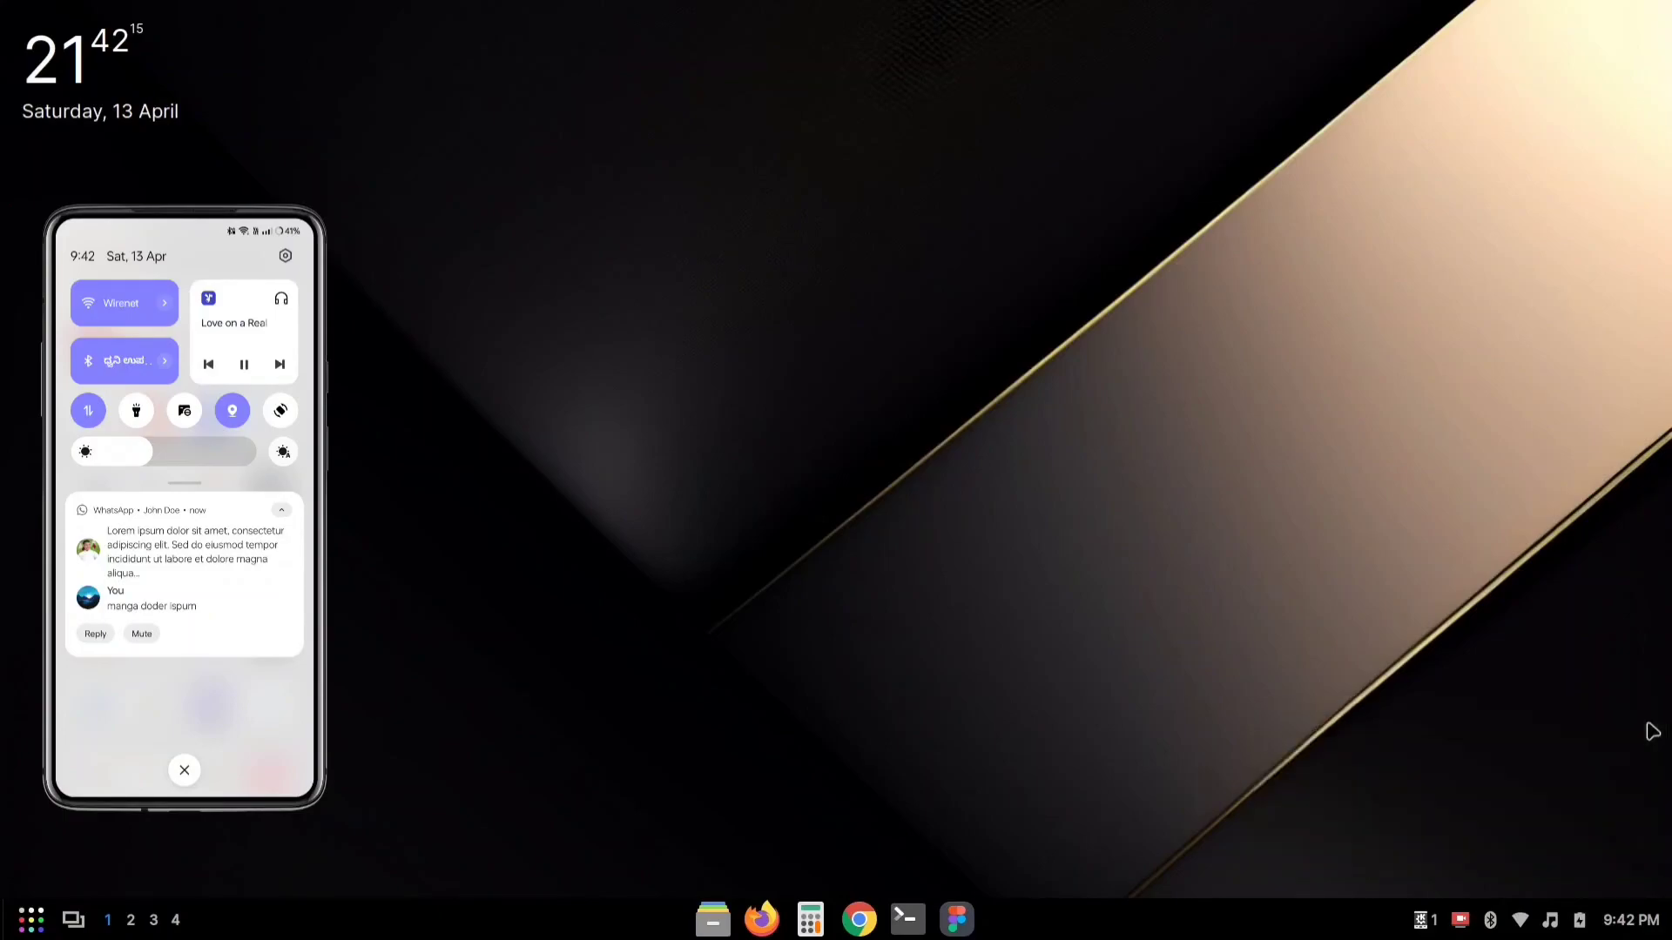